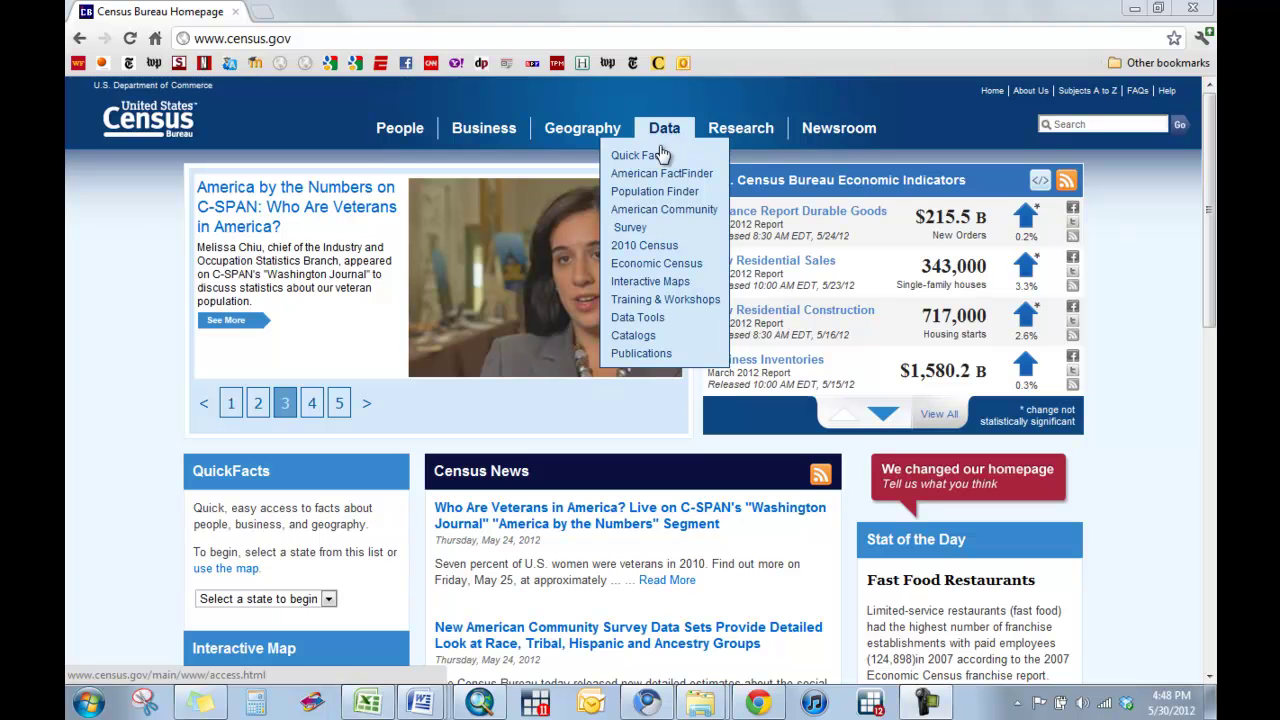
Step: Open American FactFinder from the Census Bureau site and bring up the geography search by name
click(660, 175)
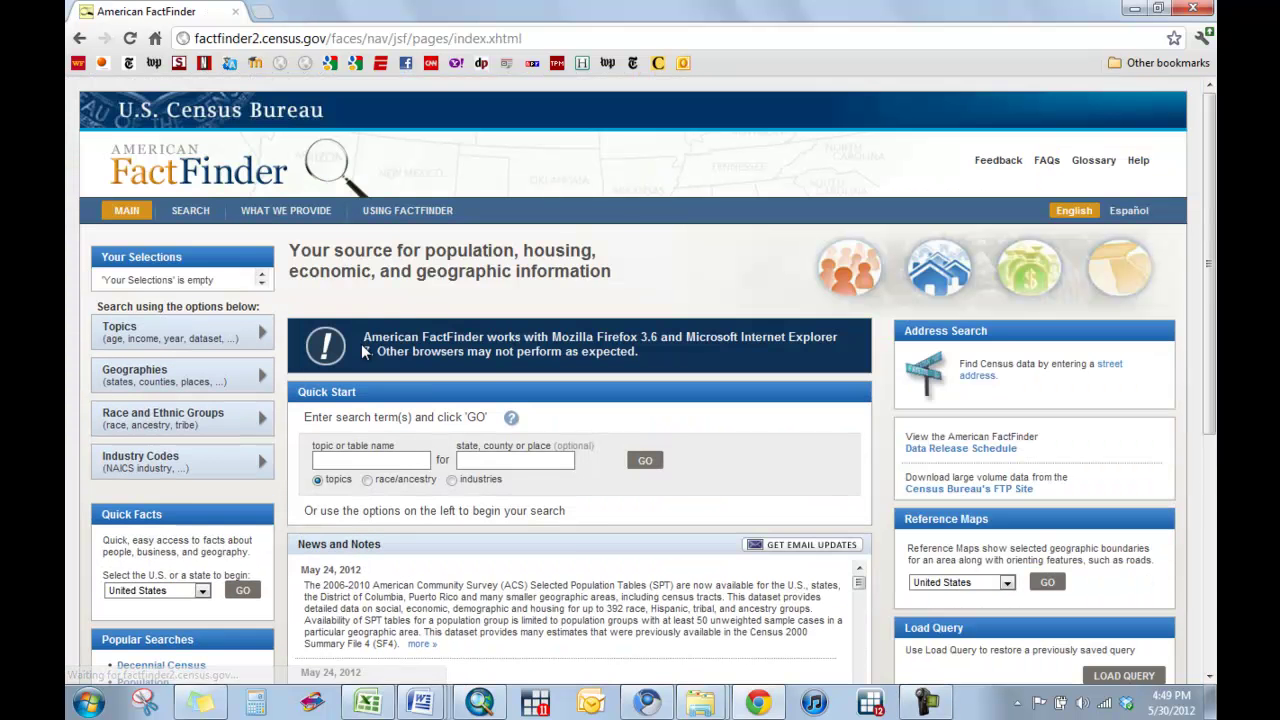
click(258, 377)
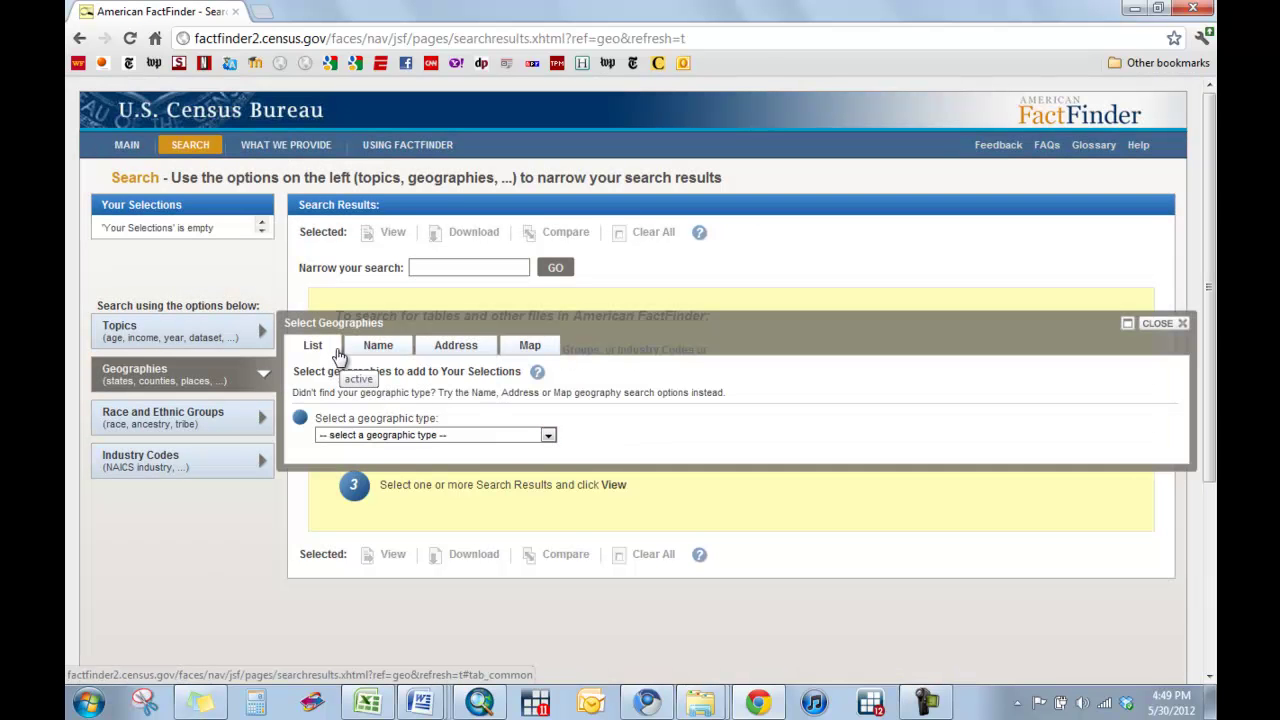
click(549, 437)
click(553, 437)
click(378, 345)
Step: Filter the geography results to the Census Tract geographic type
scroll(457, 568, down, 1)
scroll(475, 572, down, 1)
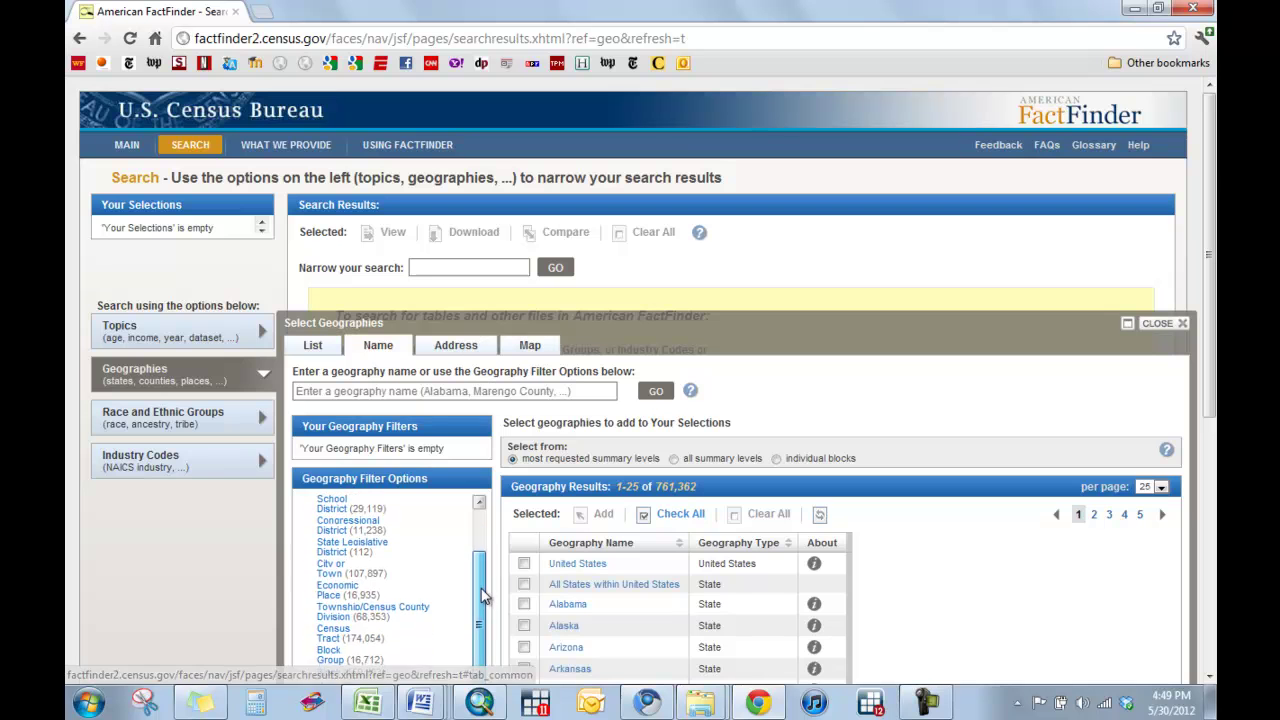
click(328, 640)
Step: Add All Census Tracts within Colorado to the search selections and close the geography selection
scroll(640, 380, down, 1)
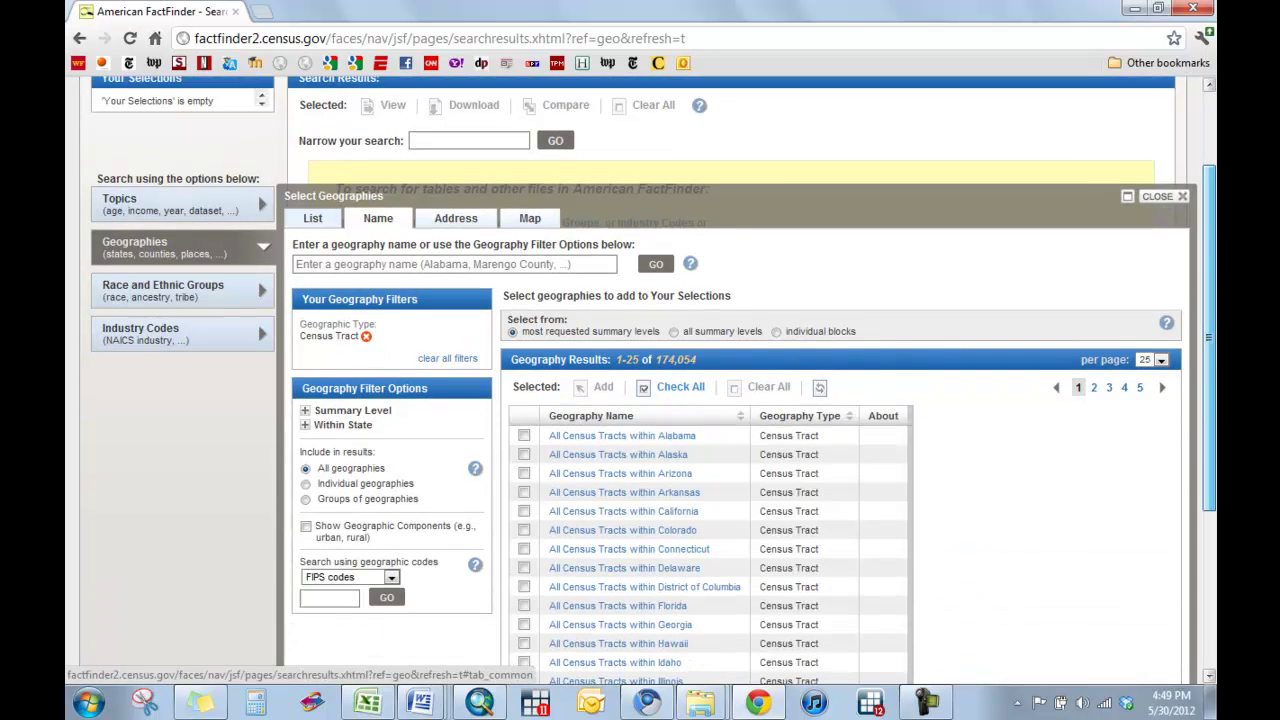
scroll(640, 400, down, 1)
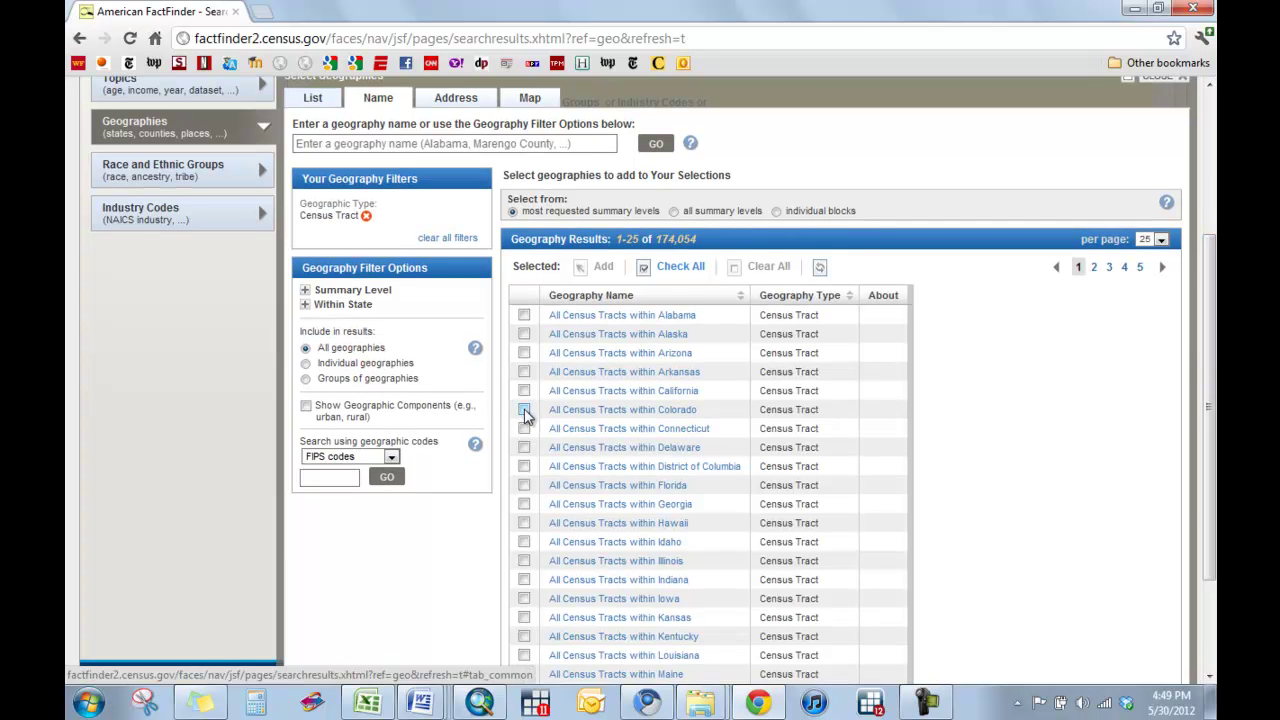
click(524, 410)
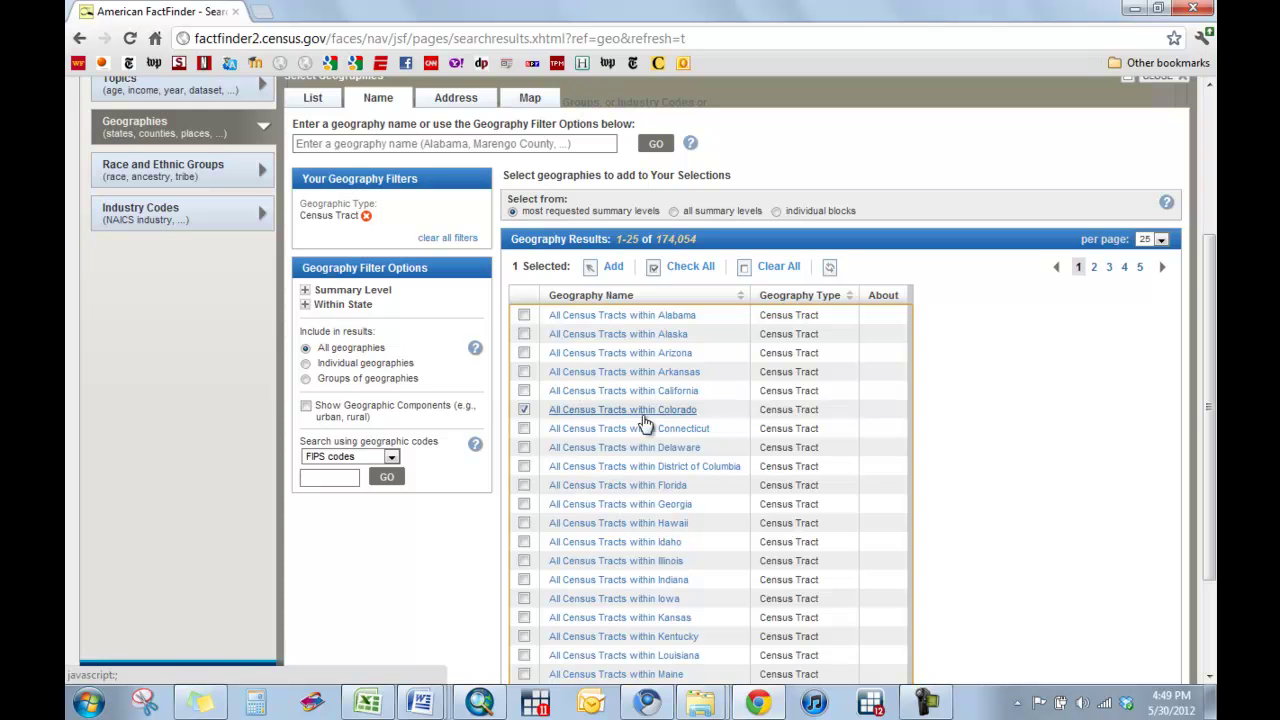
click(609, 268)
drag(1213, 426, 1191, 289)
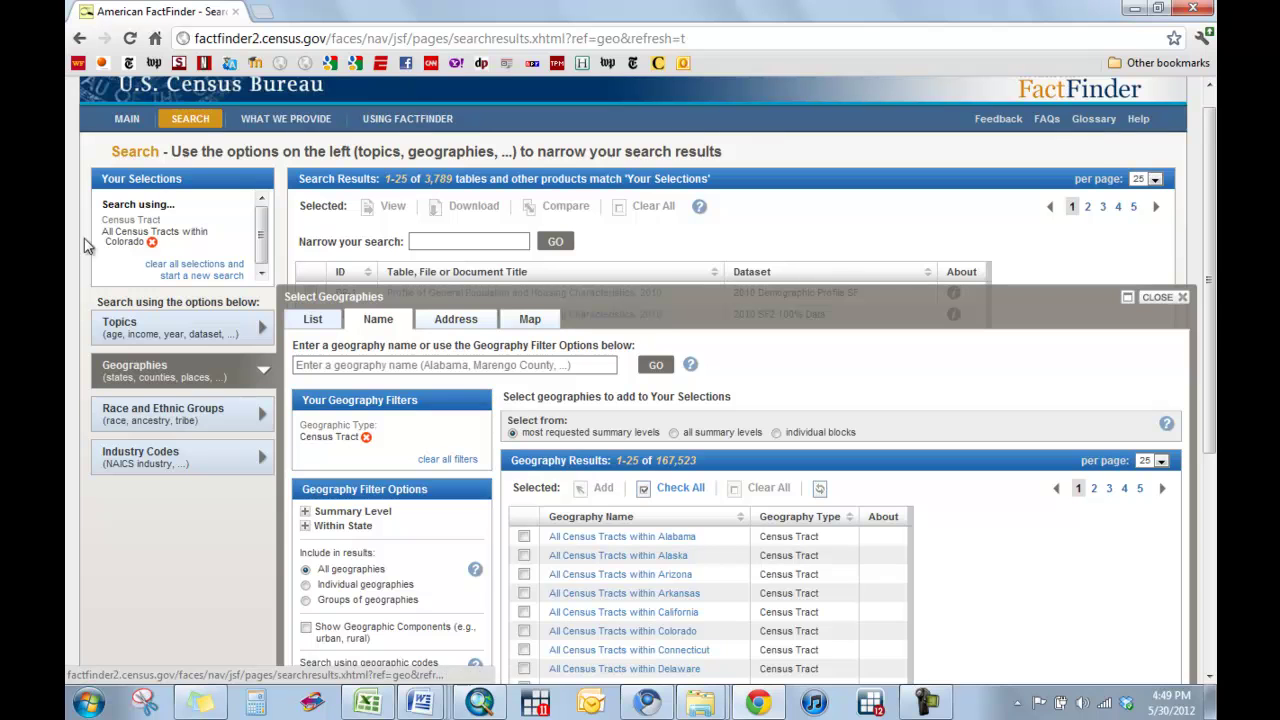
click(1183, 298)
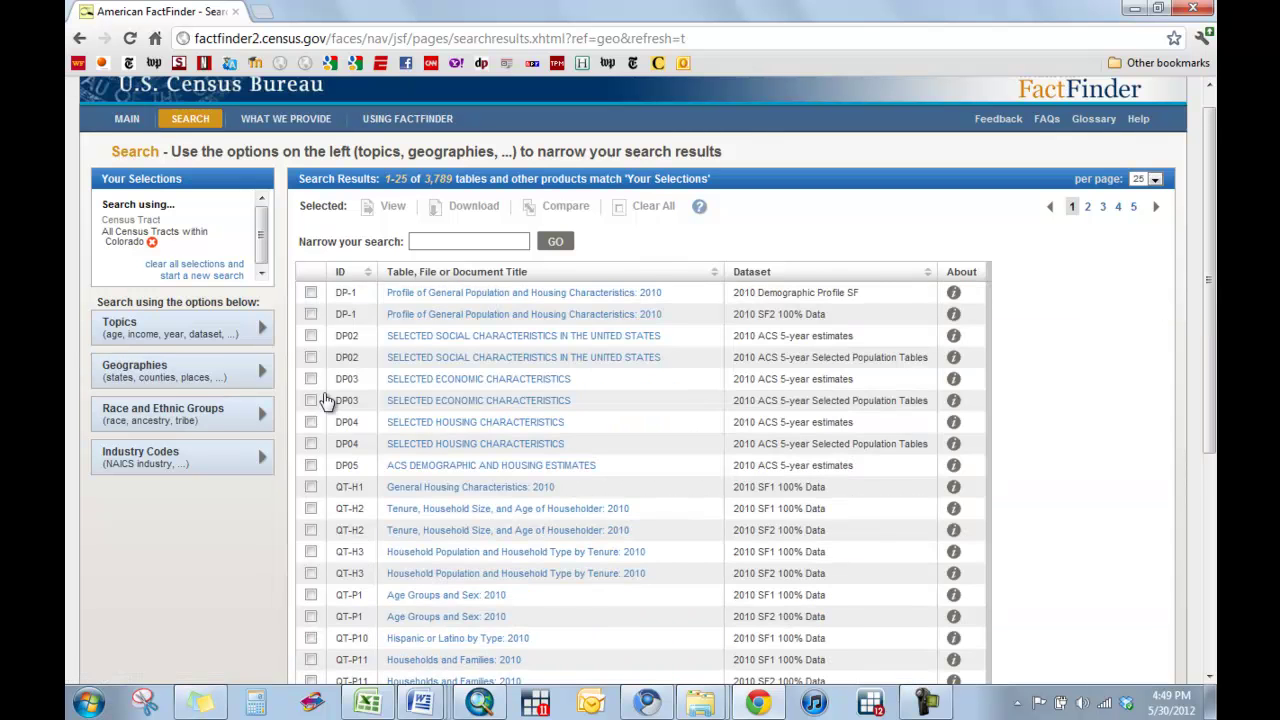
Step: Limit the search to the 2010 ACS 5-year estimates dataset, dismissing the Windows color scheme prompt
click(240, 329)
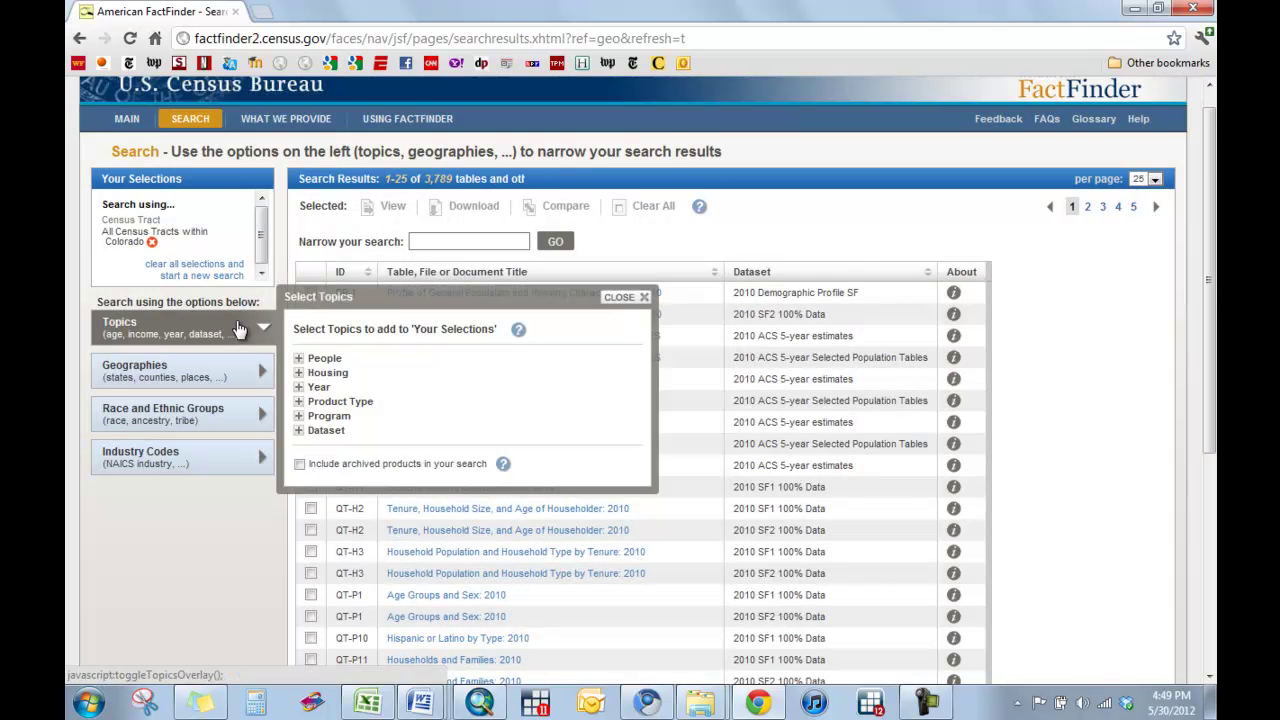
click(322, 434)
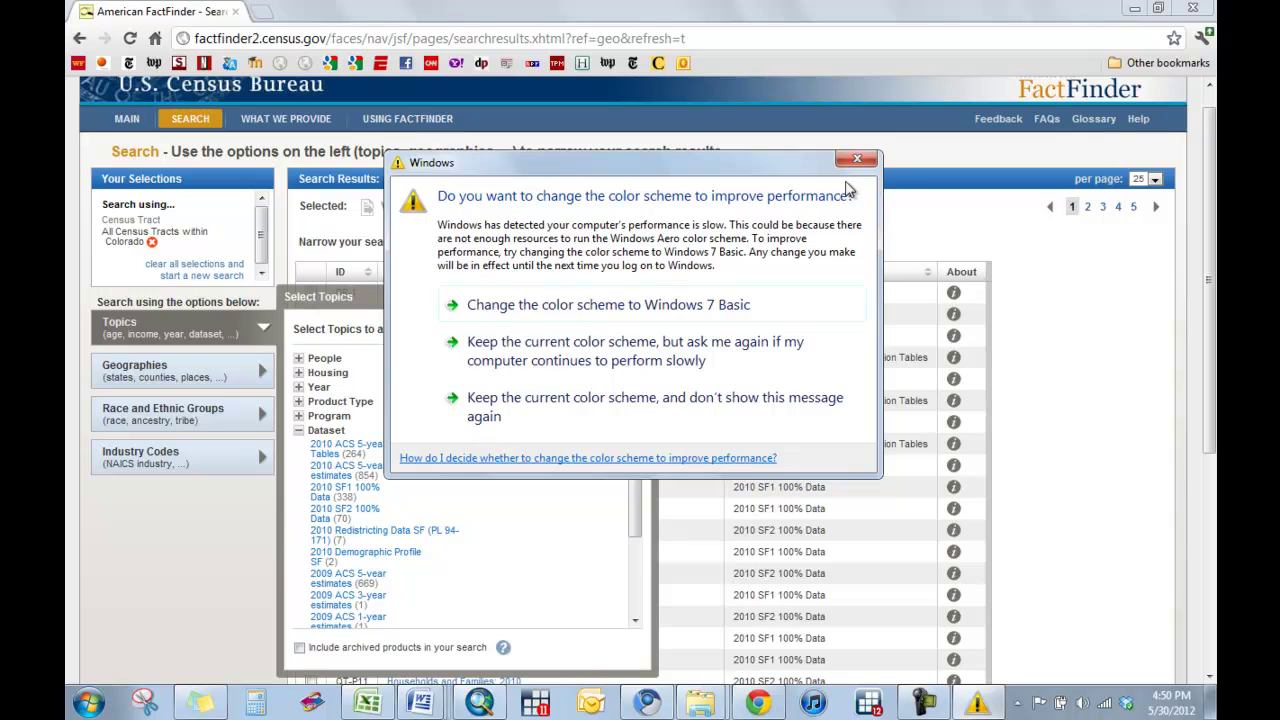
click(857, 160)
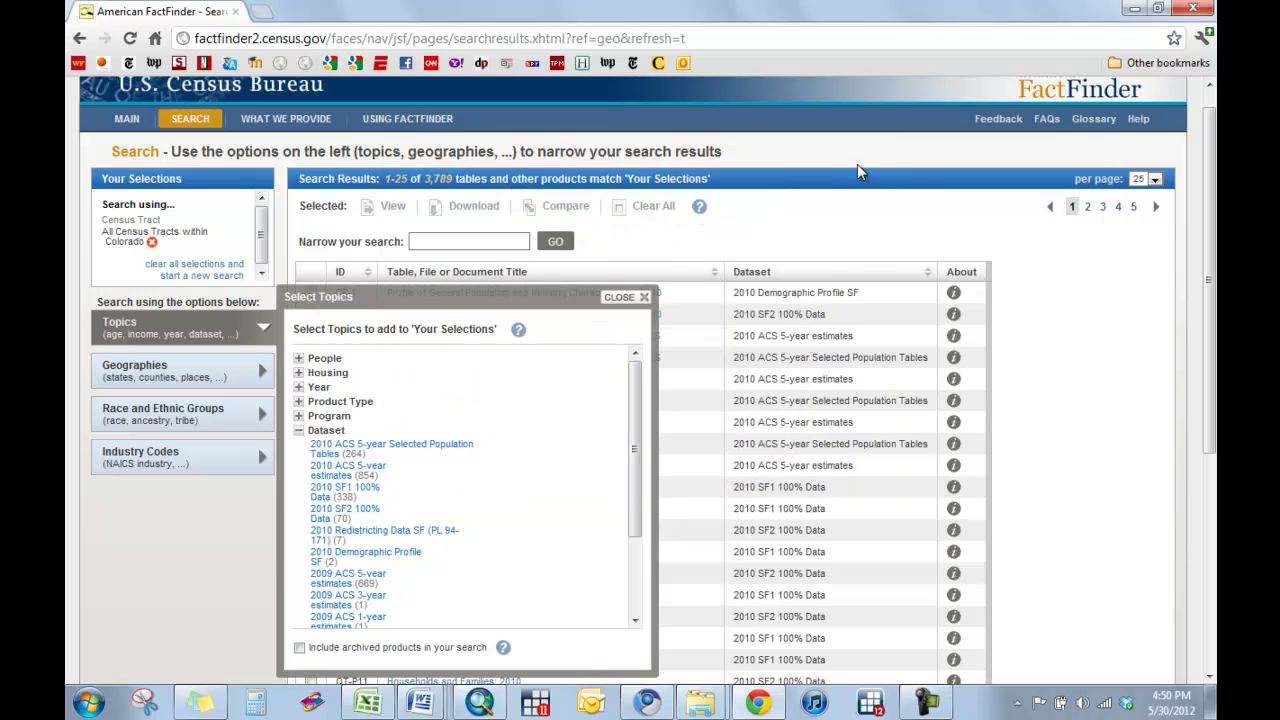
click(330, 470)
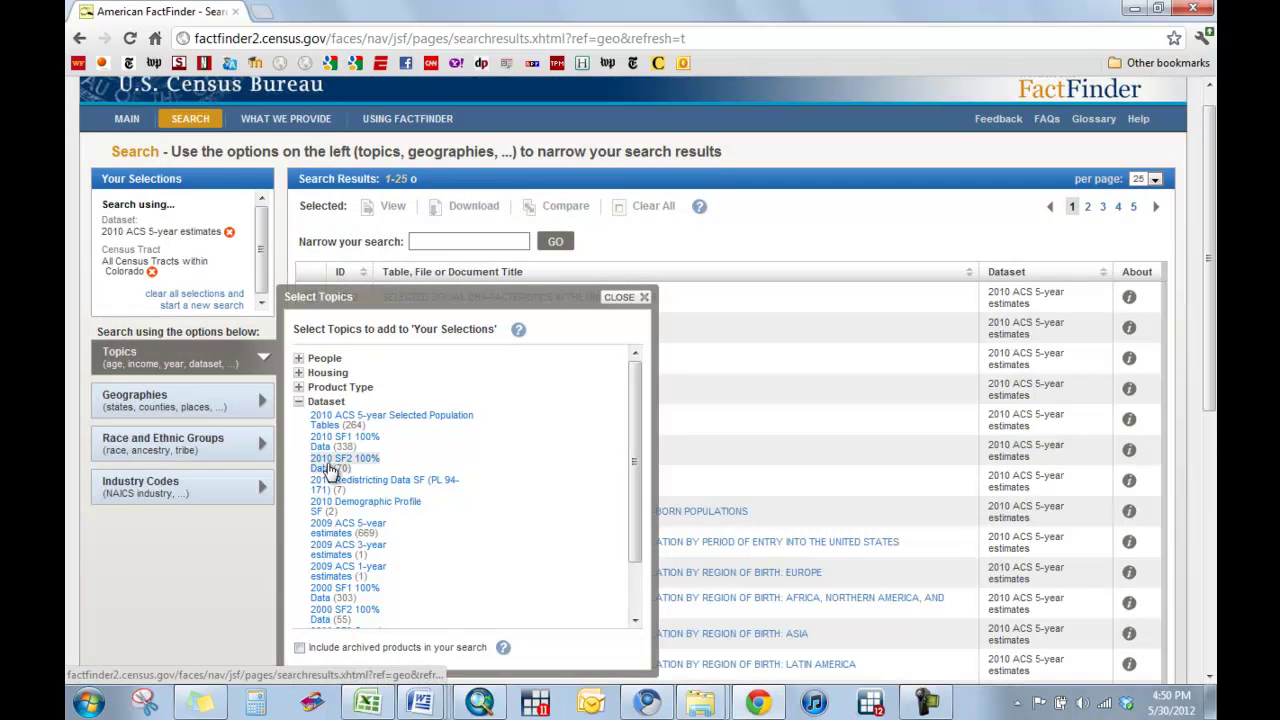
click(645, 298)
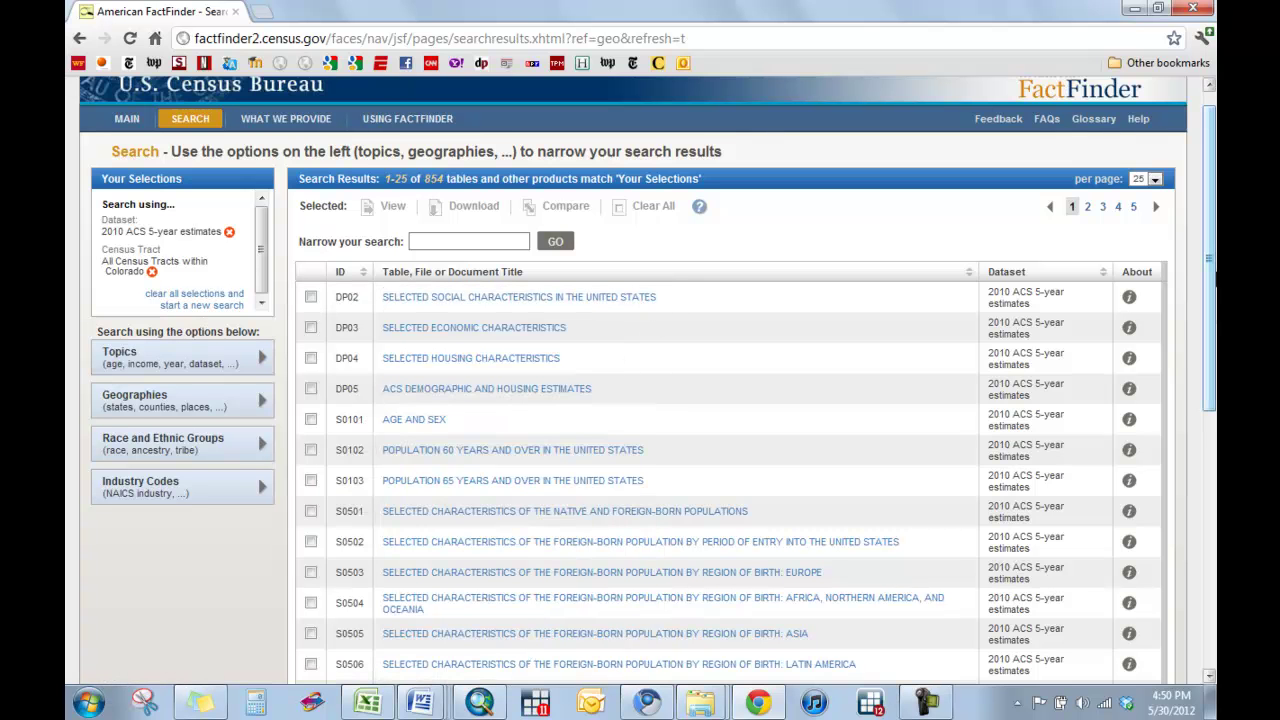
Step: Mark table B03002, Hispanic or Latino Origin by Race, on page 4 of the search results
drag(1212, 263, 1214, 500)
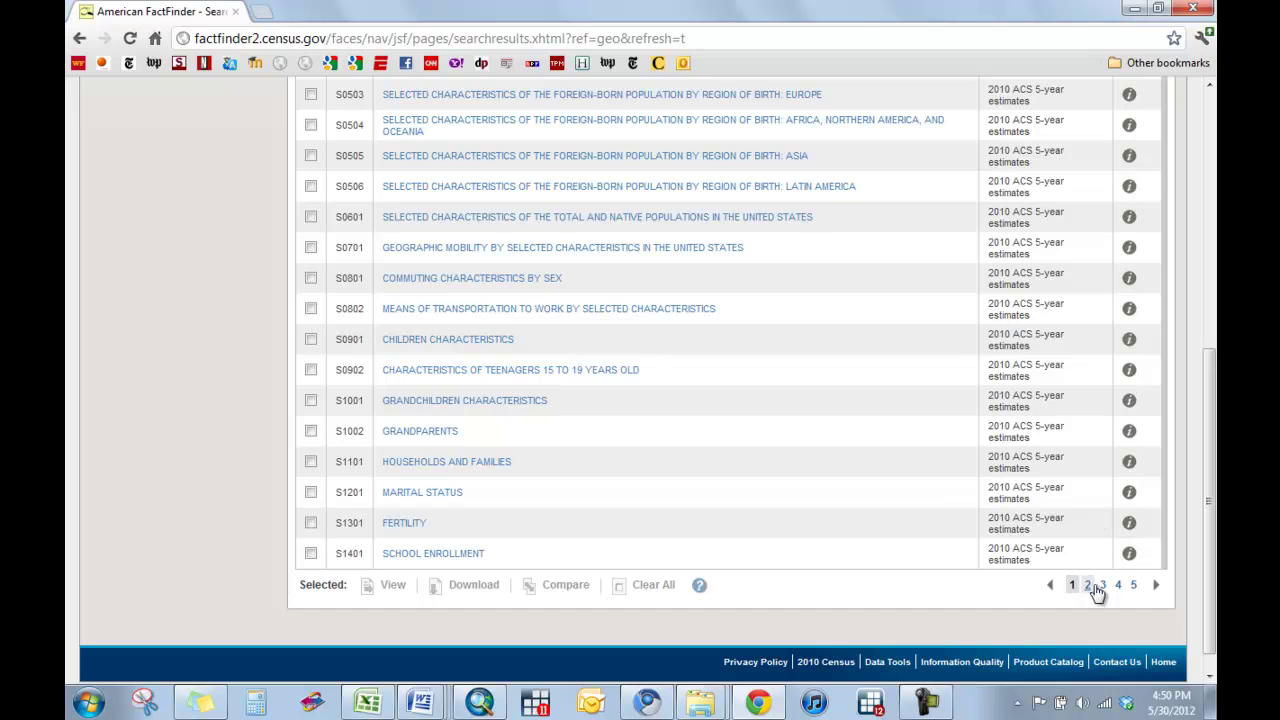
click(1118, 586)
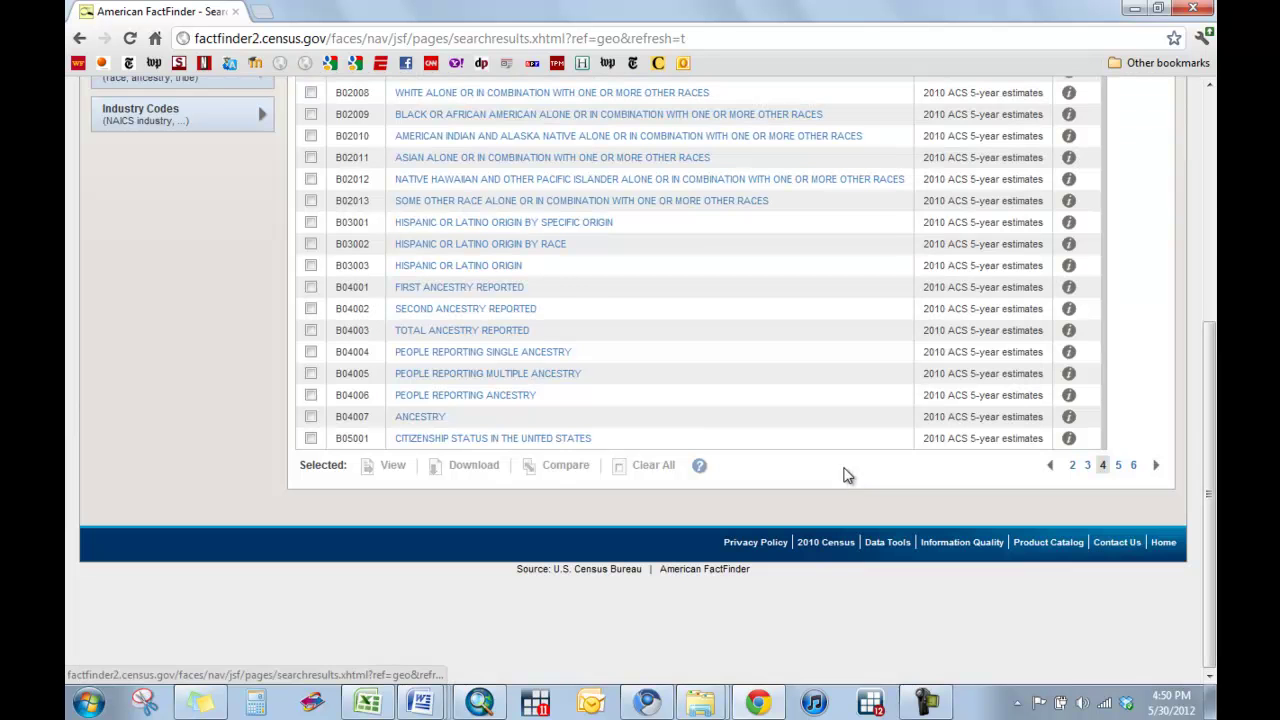
scroll(351, 364, up, 1)
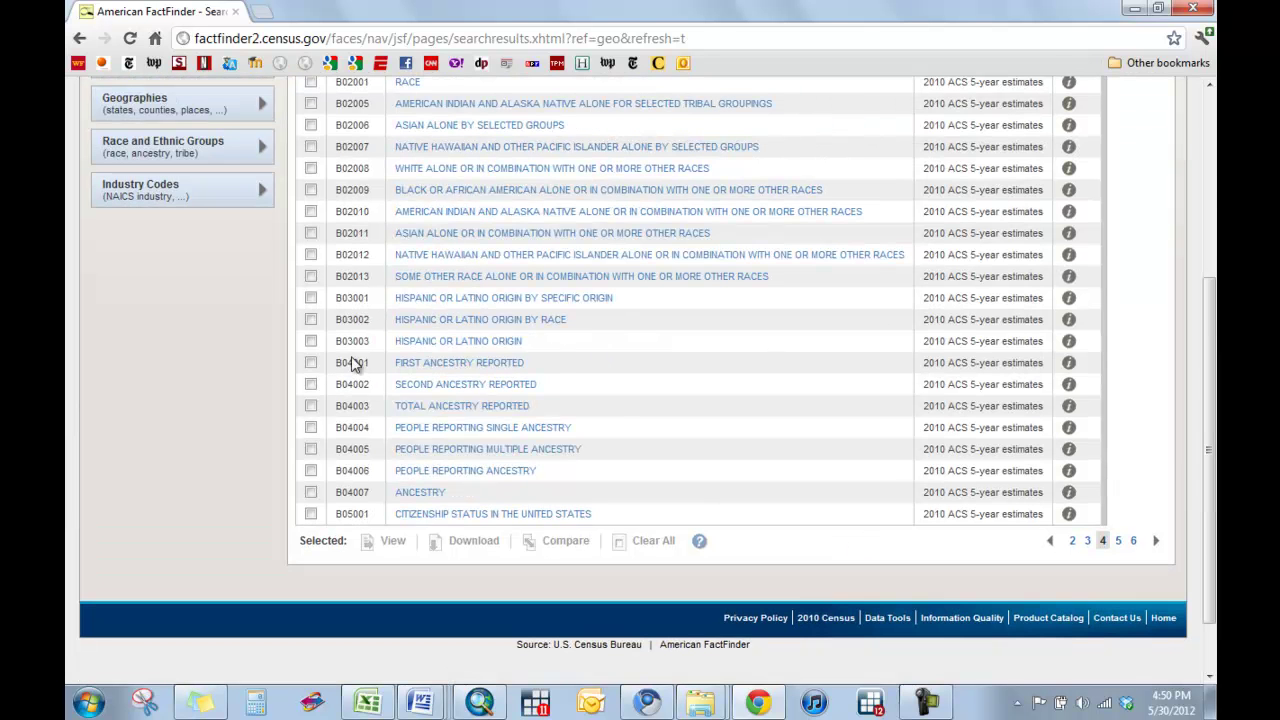
click(311, 320)
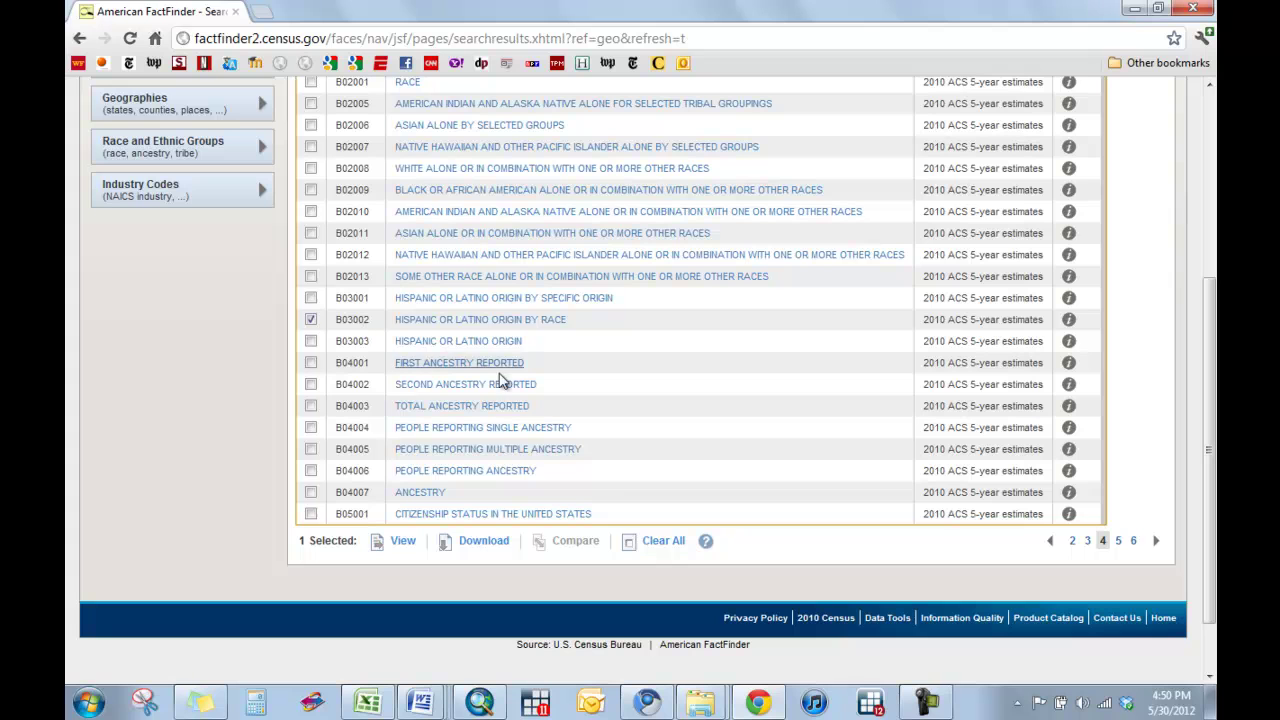
click(930, 703)
click(1131, 625)
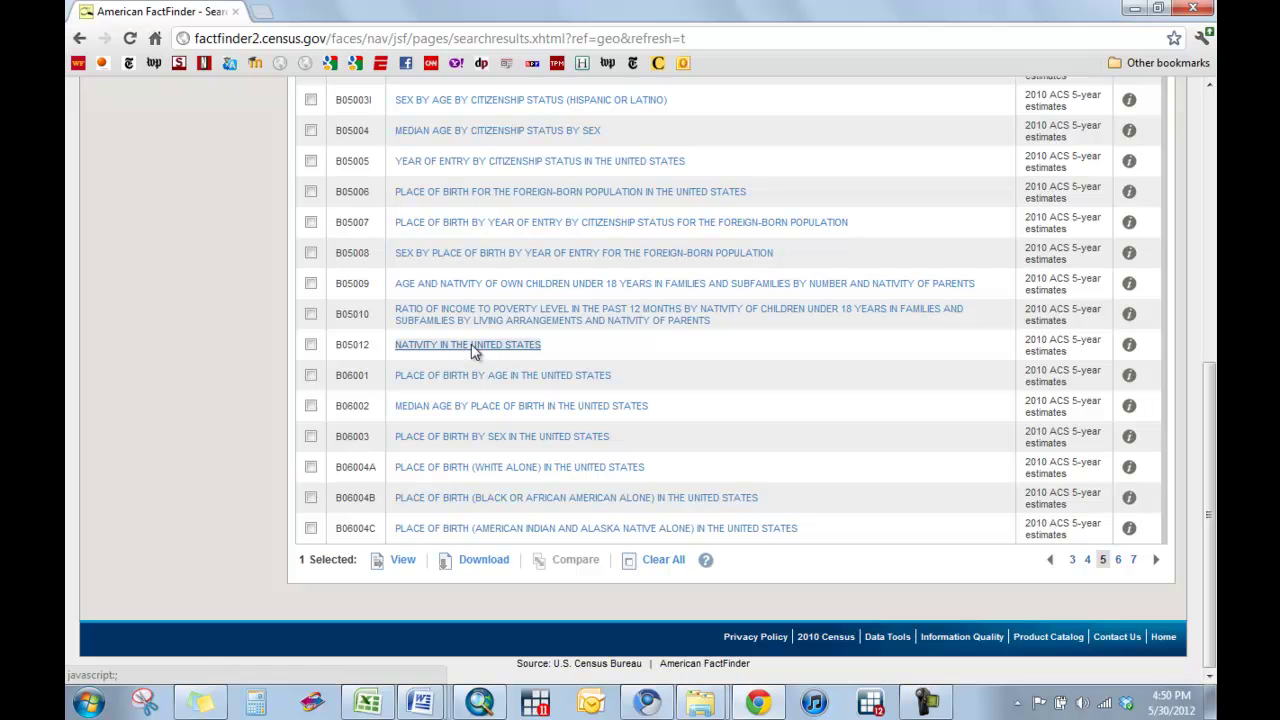
Step: Review the description of table B05012, Nativity in the United States, and mark that table in the results
click(1129, 344)
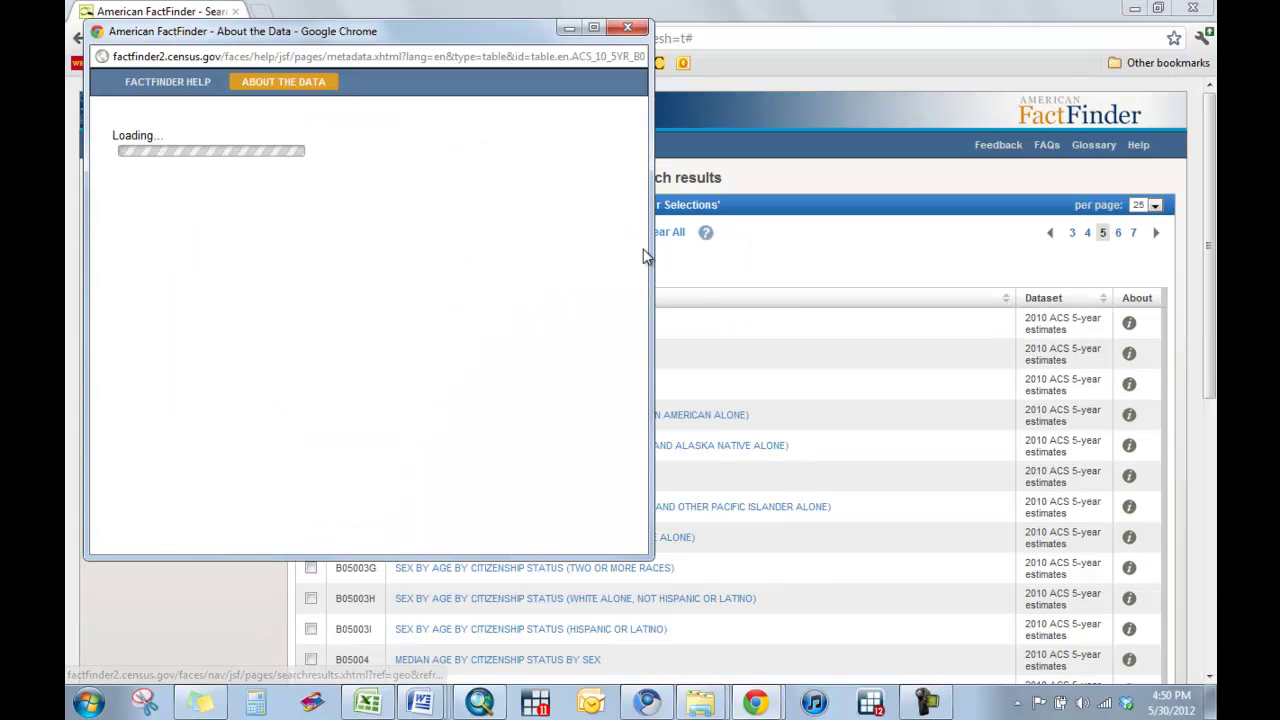
drag(642, 208, 643, 377)
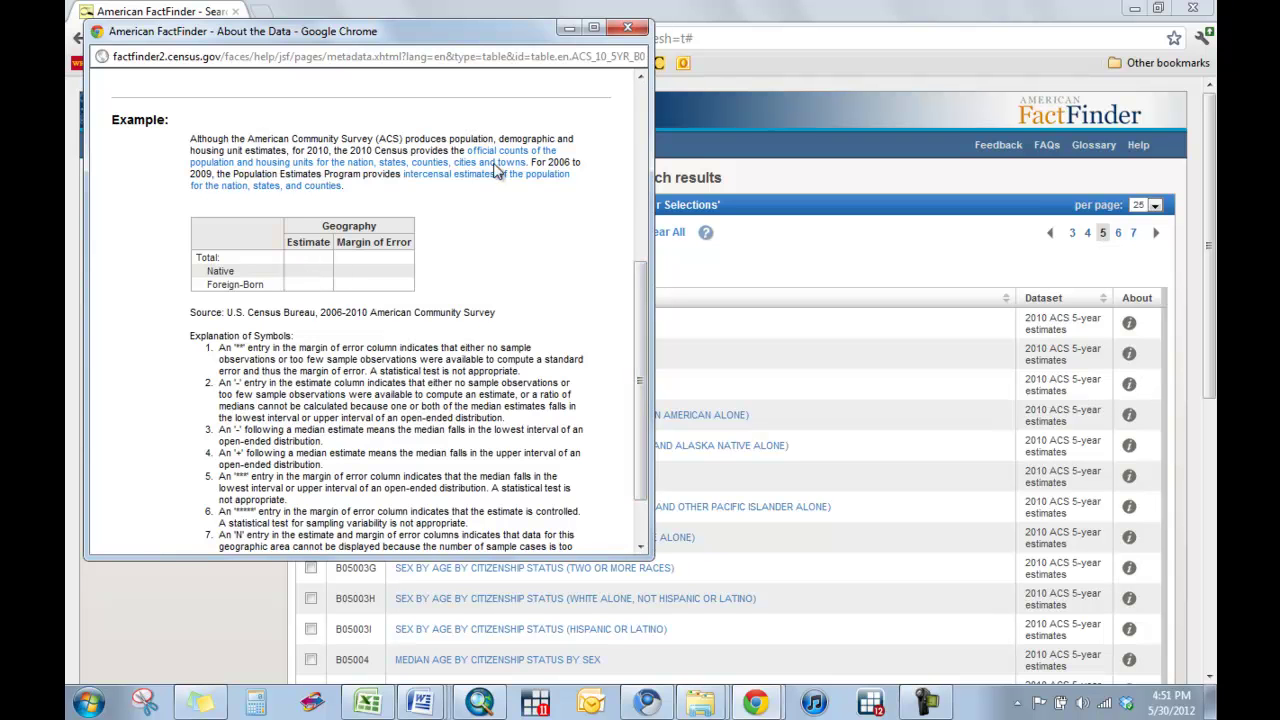
click(627, 27)
scroll(583, 350, down, 4)
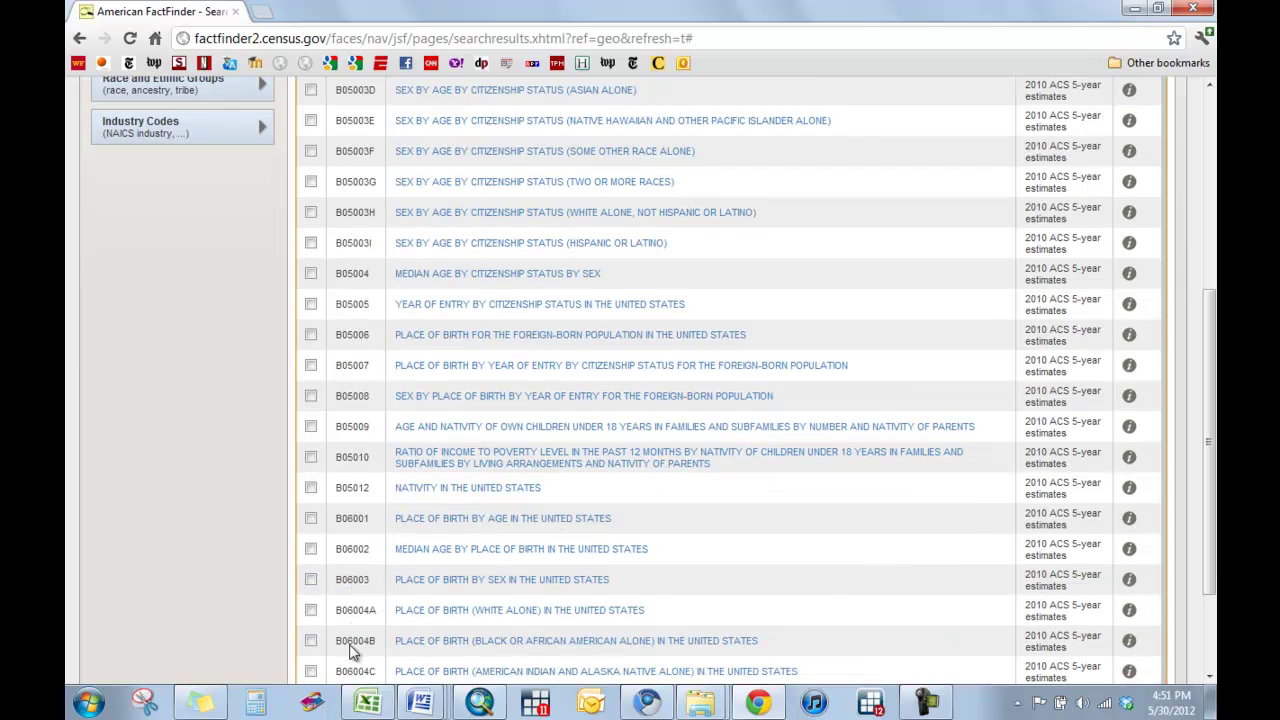
click(311, 488)
scroll(823, 575, down, 3)
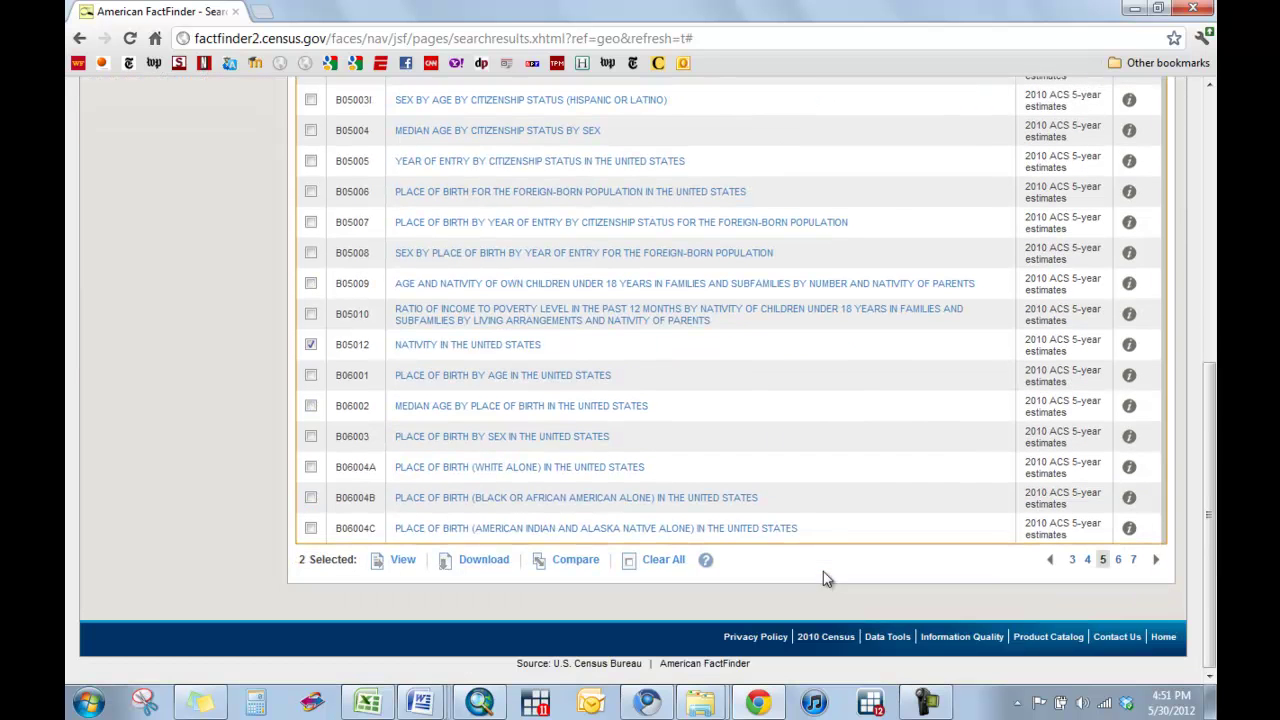
click(927, 702)
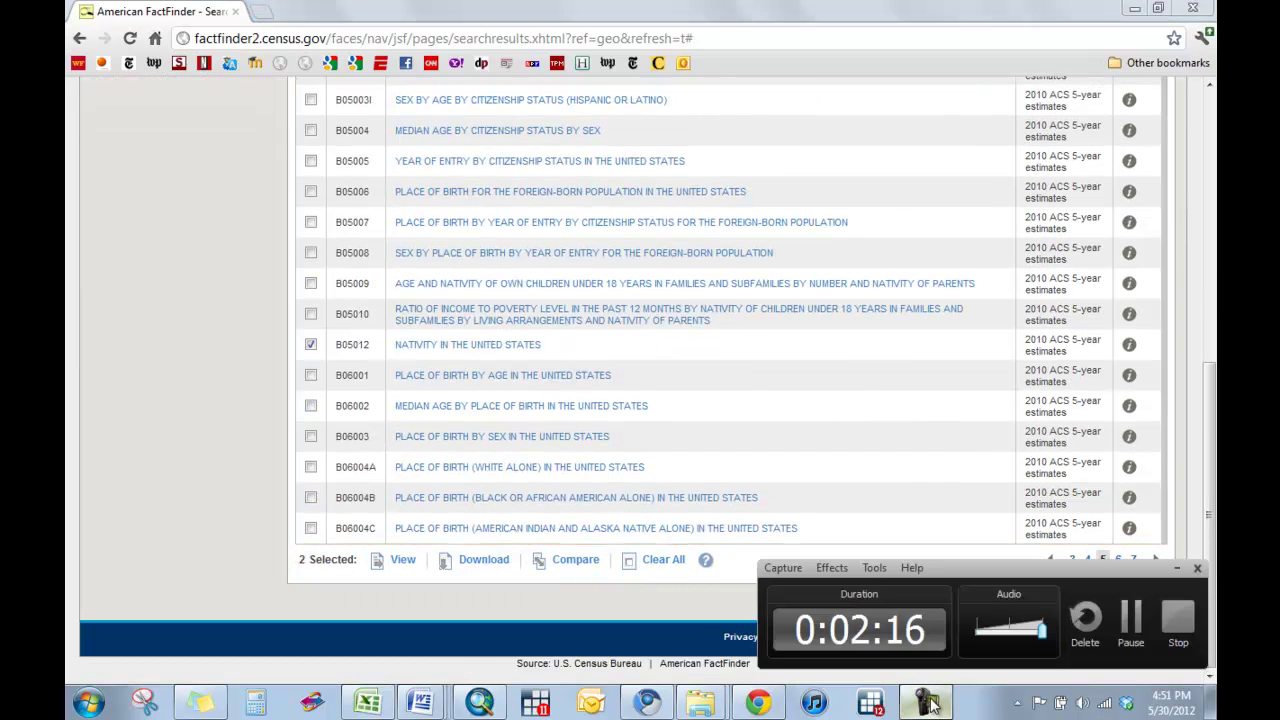
click(1133, 622)
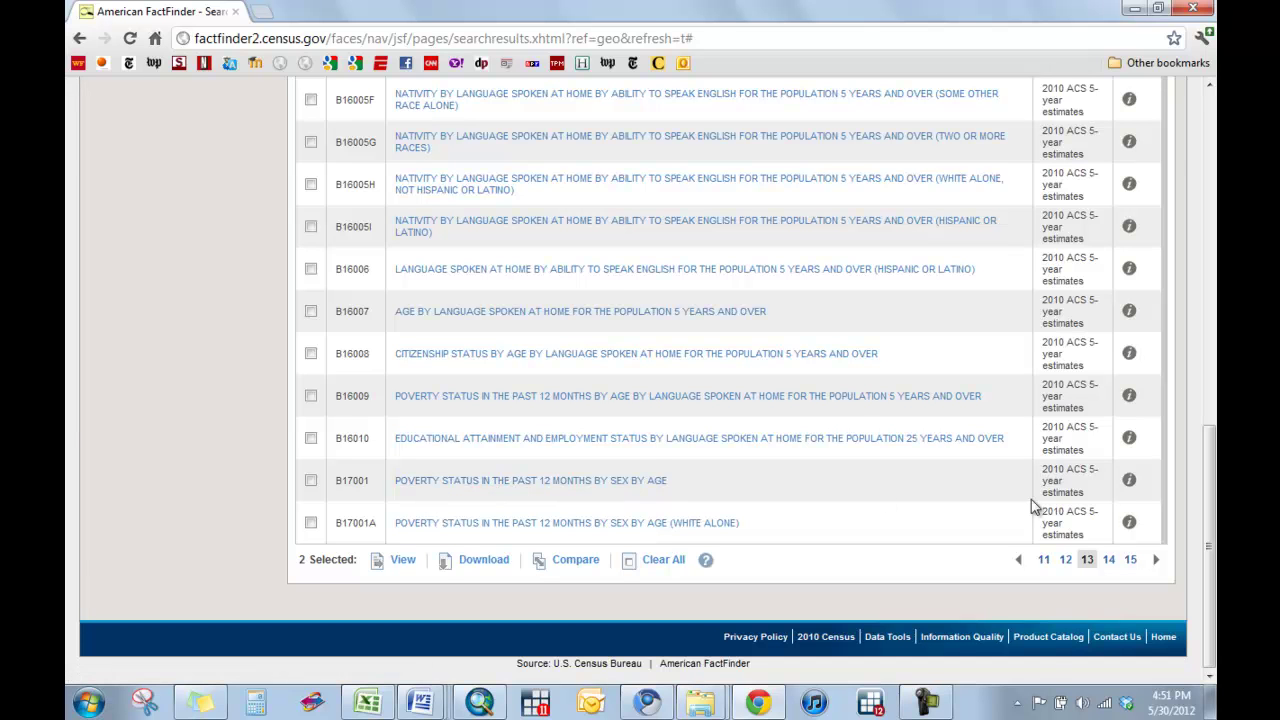
Step: Review the description of table B17001, Poverty Status in the Past 12 Months by Sex by Age, and mark that table
click(1129, 482)
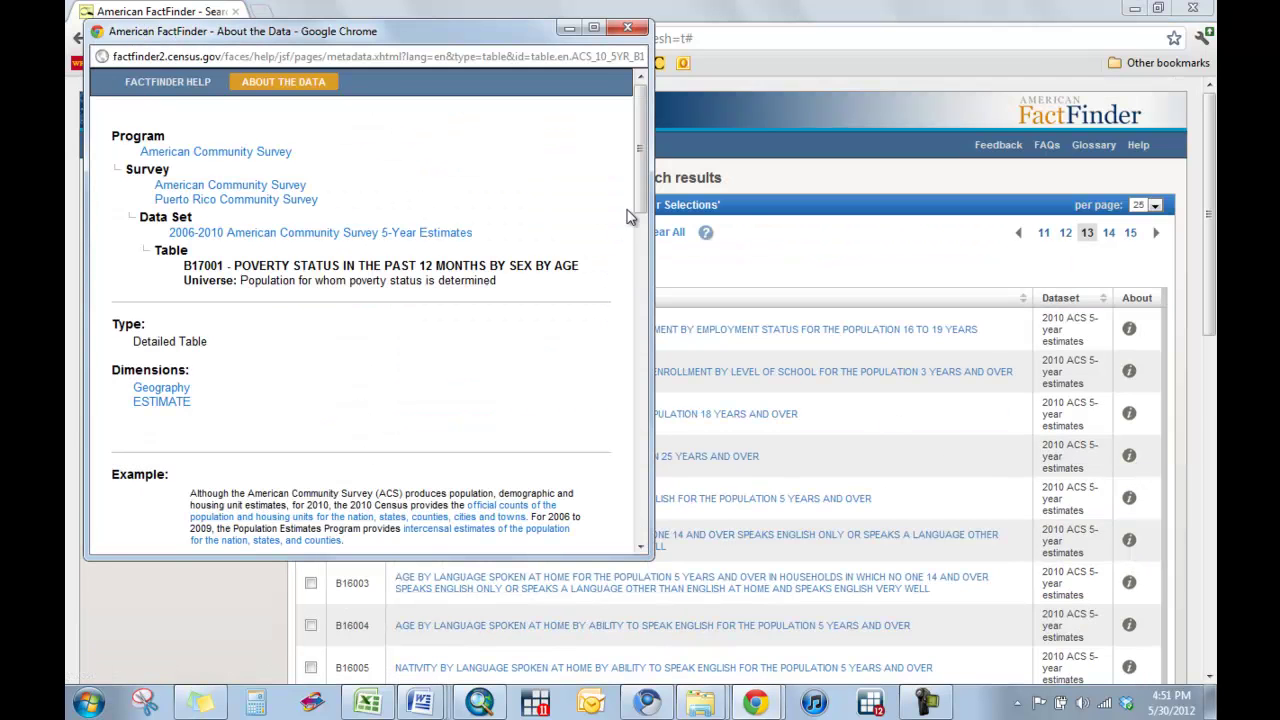
drag(645, 200, 631, 306)
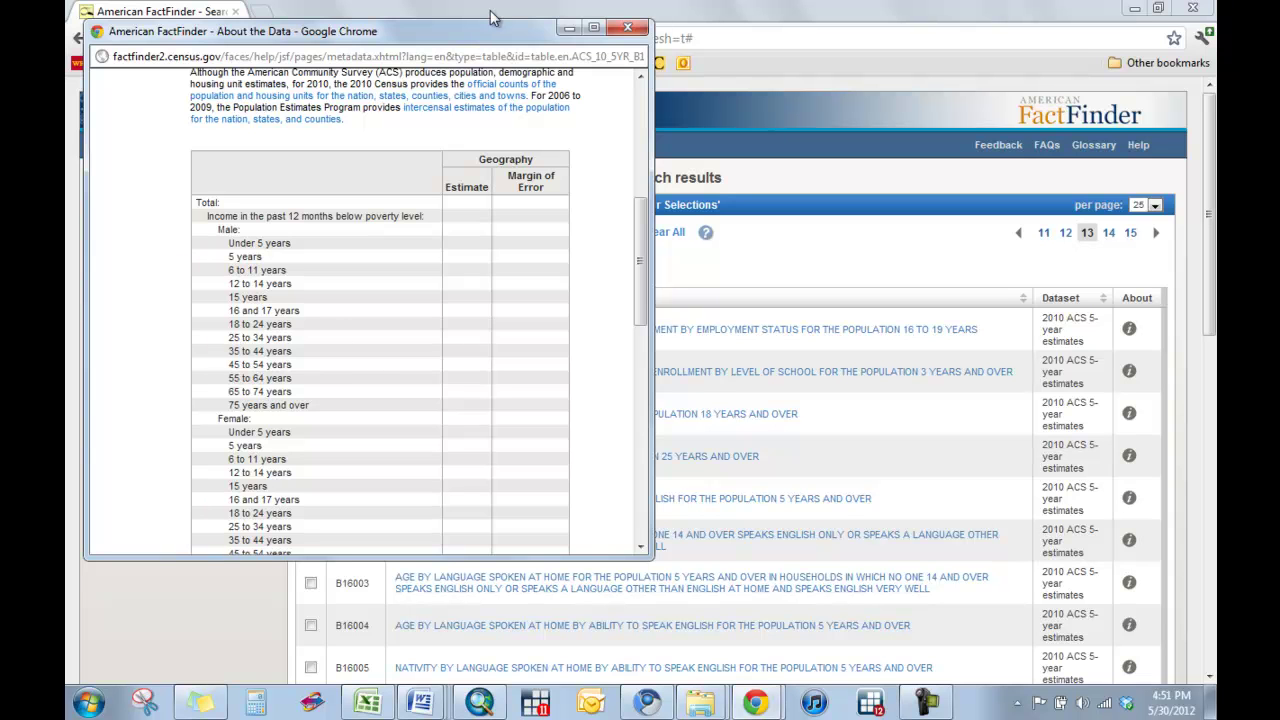
click(627, 27)
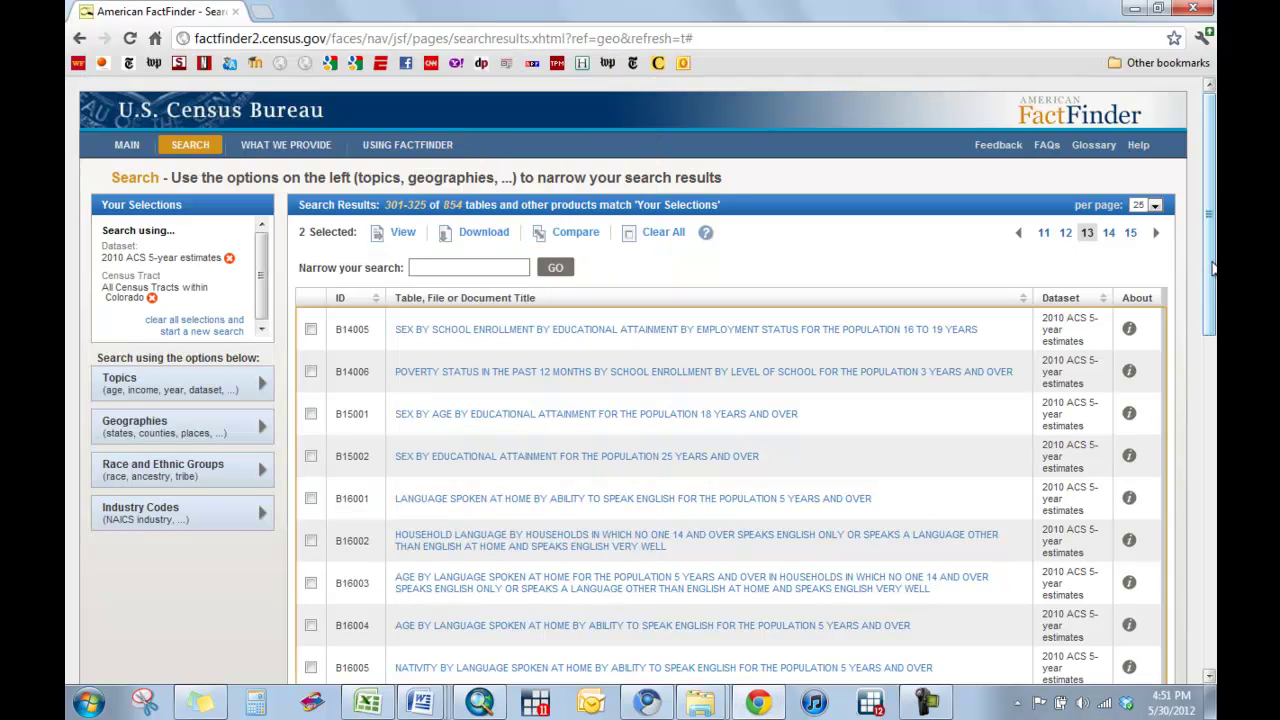
scroll(1155, 413, down, 10)
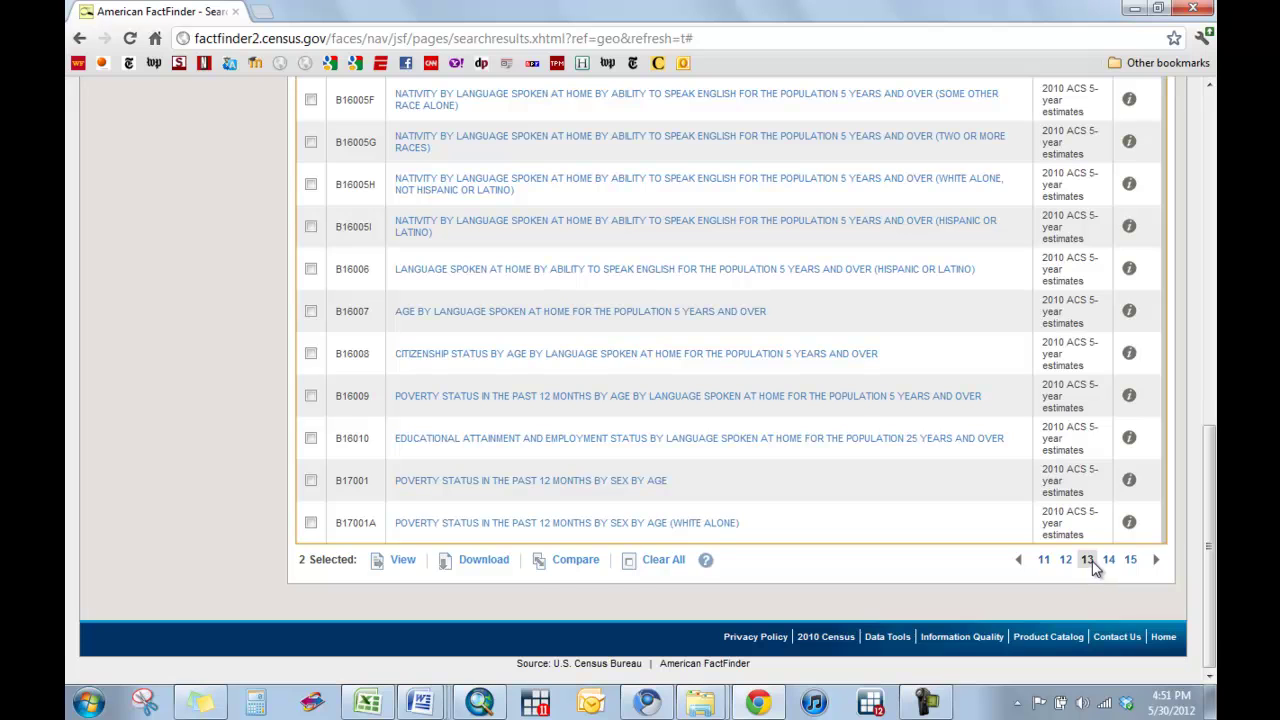
click(311, 481)
Step: Go to page 16 of the results and mark table B19013, Median Household Income in the Past 12 Months
click(1155, 560)
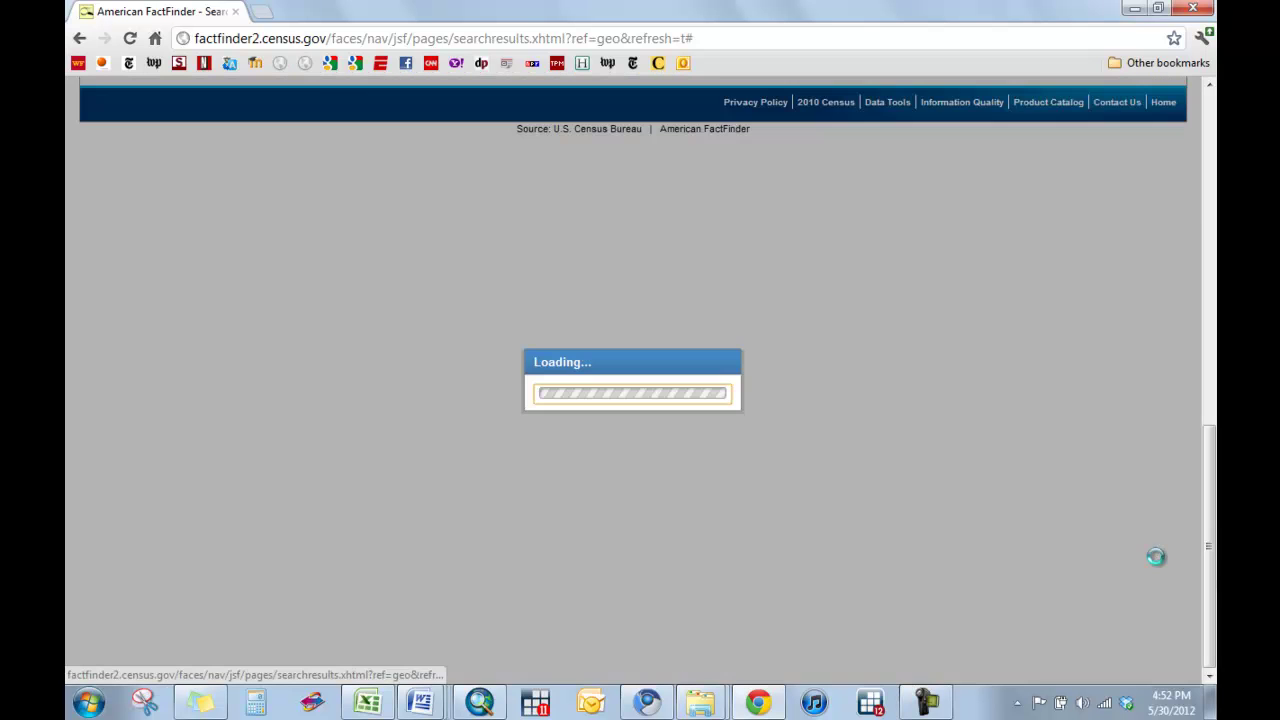
click(1130, 560)
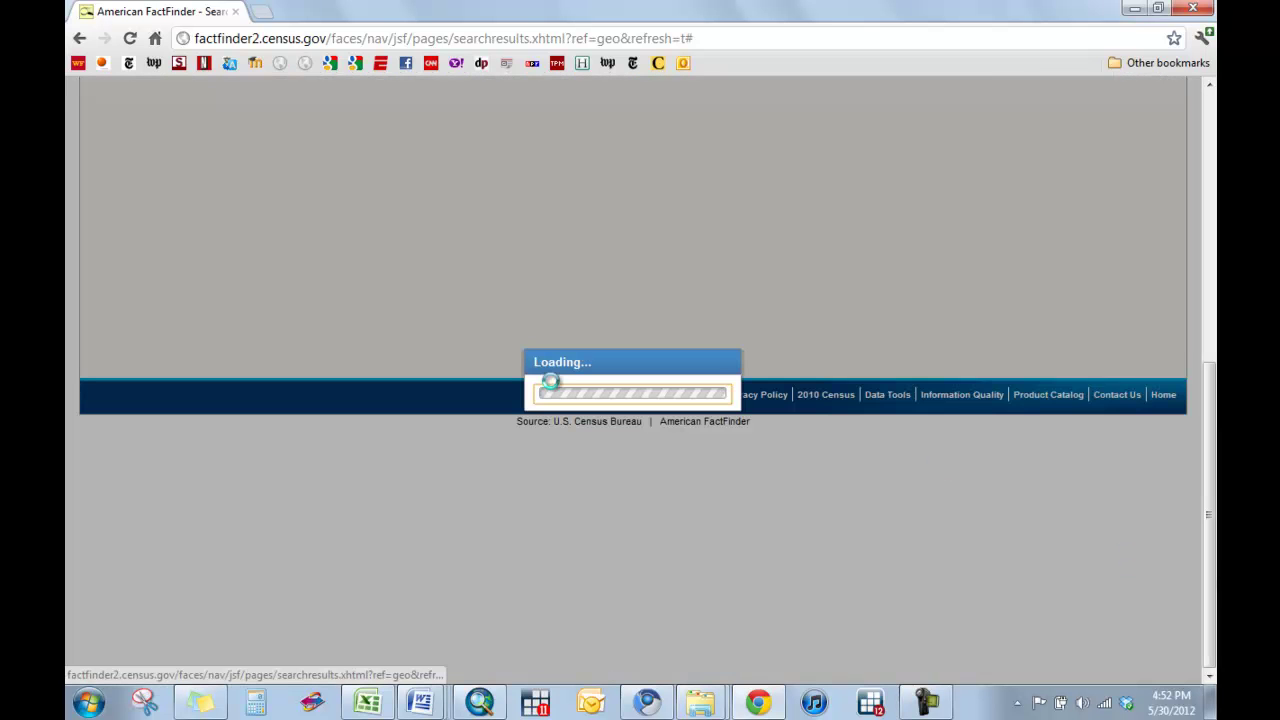
scroll(605, 458, up, 5)
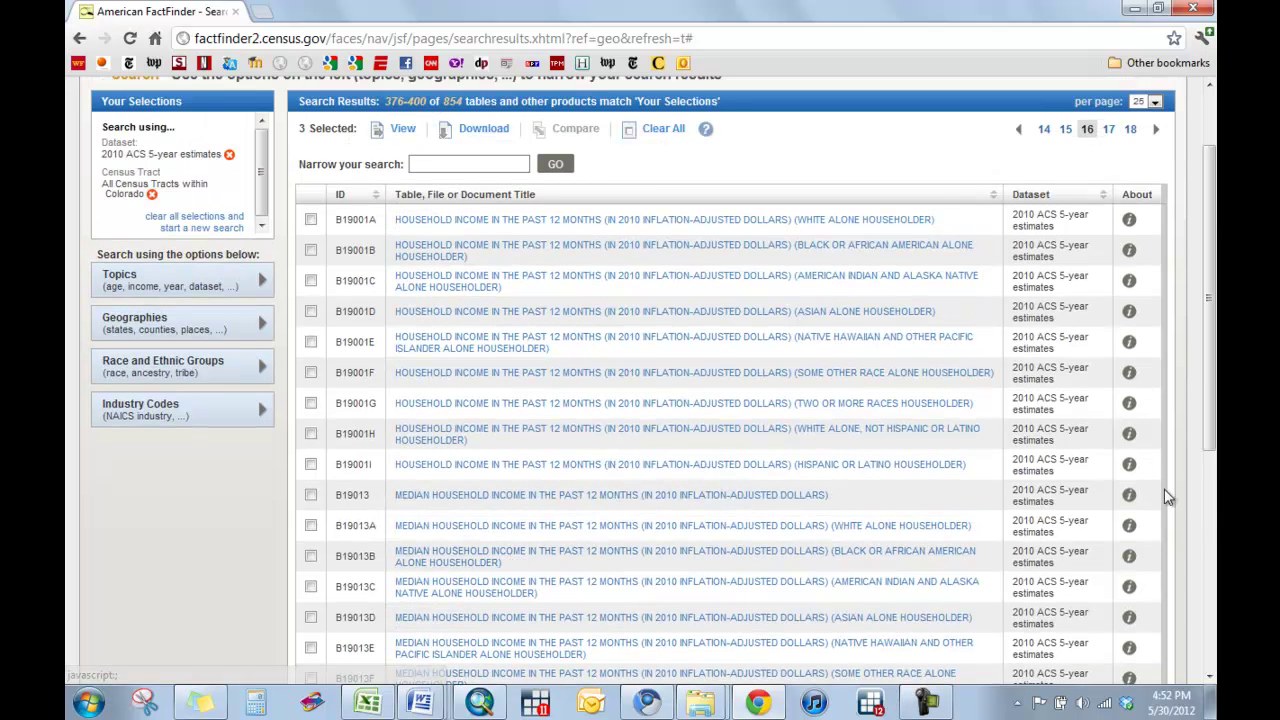
click(310, 495)
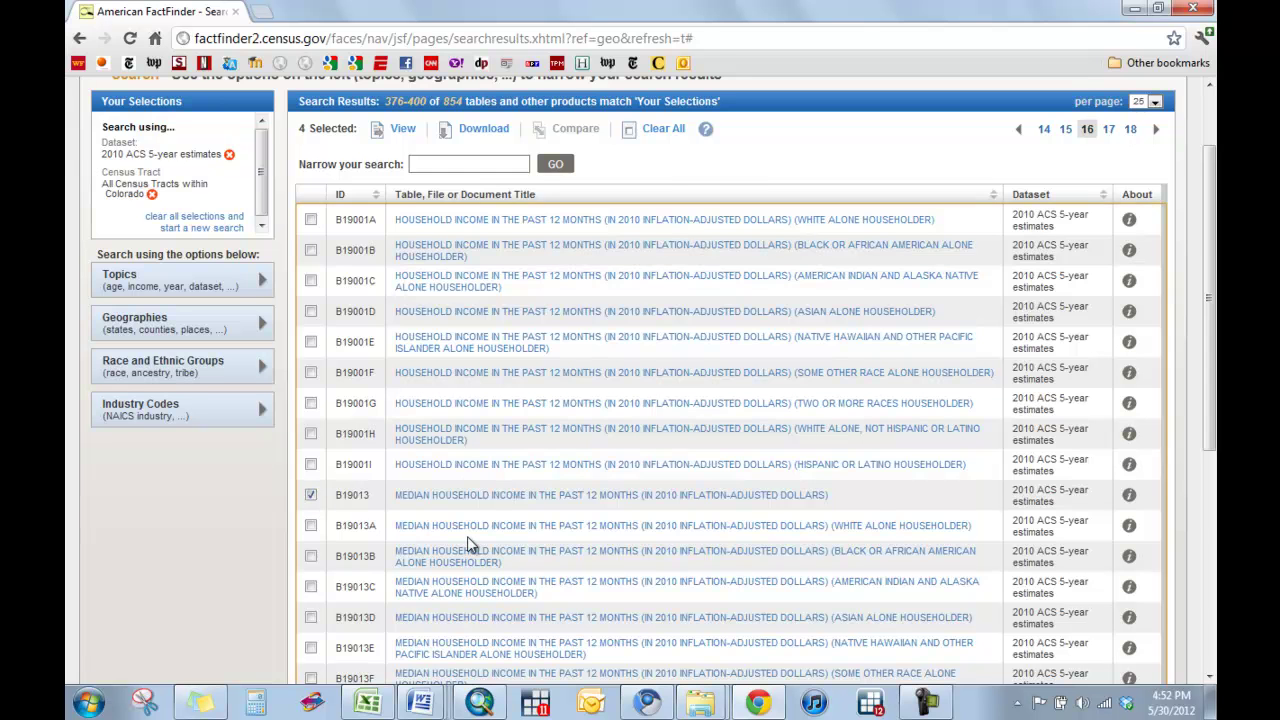
Step: Request a download of the four marked tables and confirm creating the zip file
scroll(467, 536, up, 1)
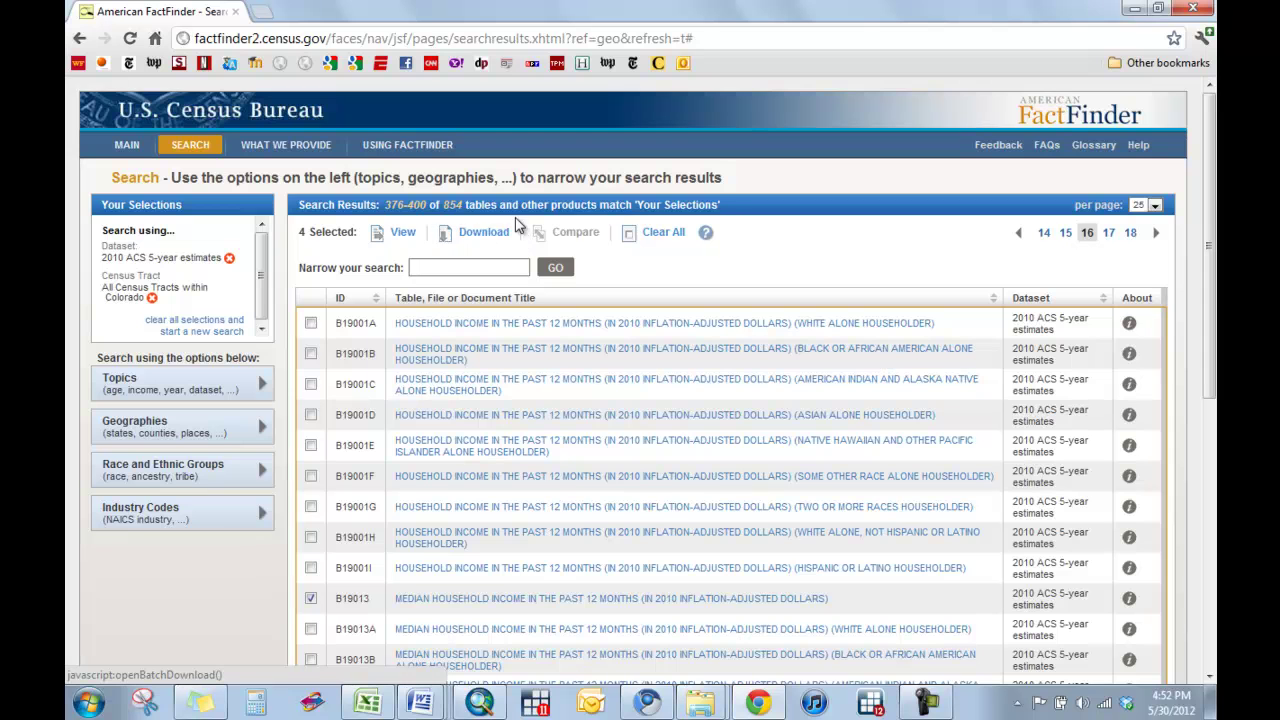
click(490, 237)
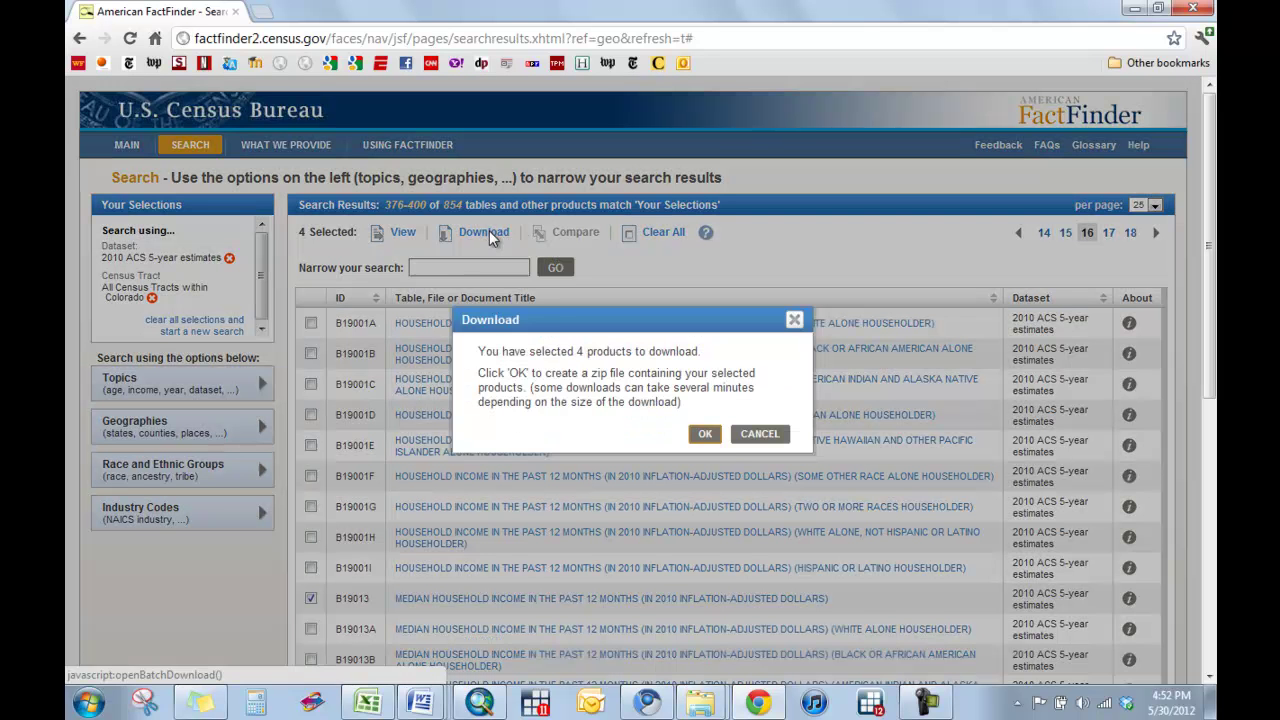
click(705, 436)
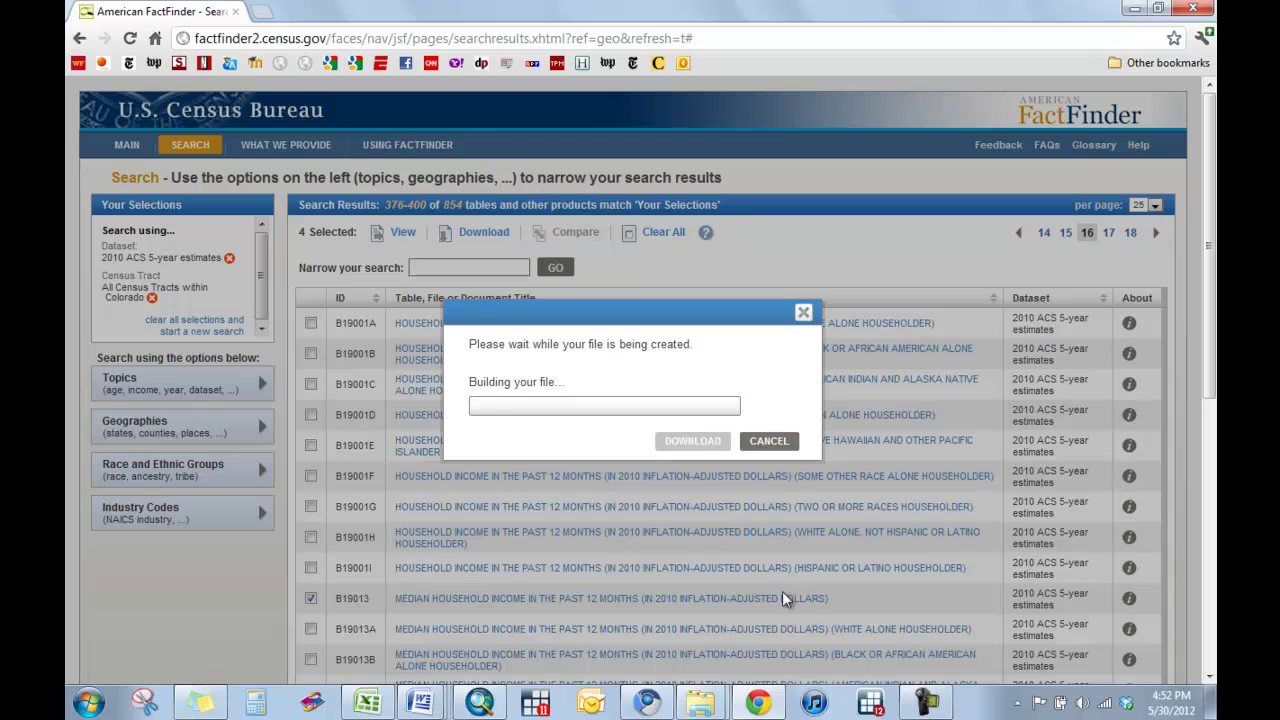
Step: Download the completed zip file, open the archive, and open the ACS_10_5YR_B03002_with_ann table in Excel
click(936, 708)
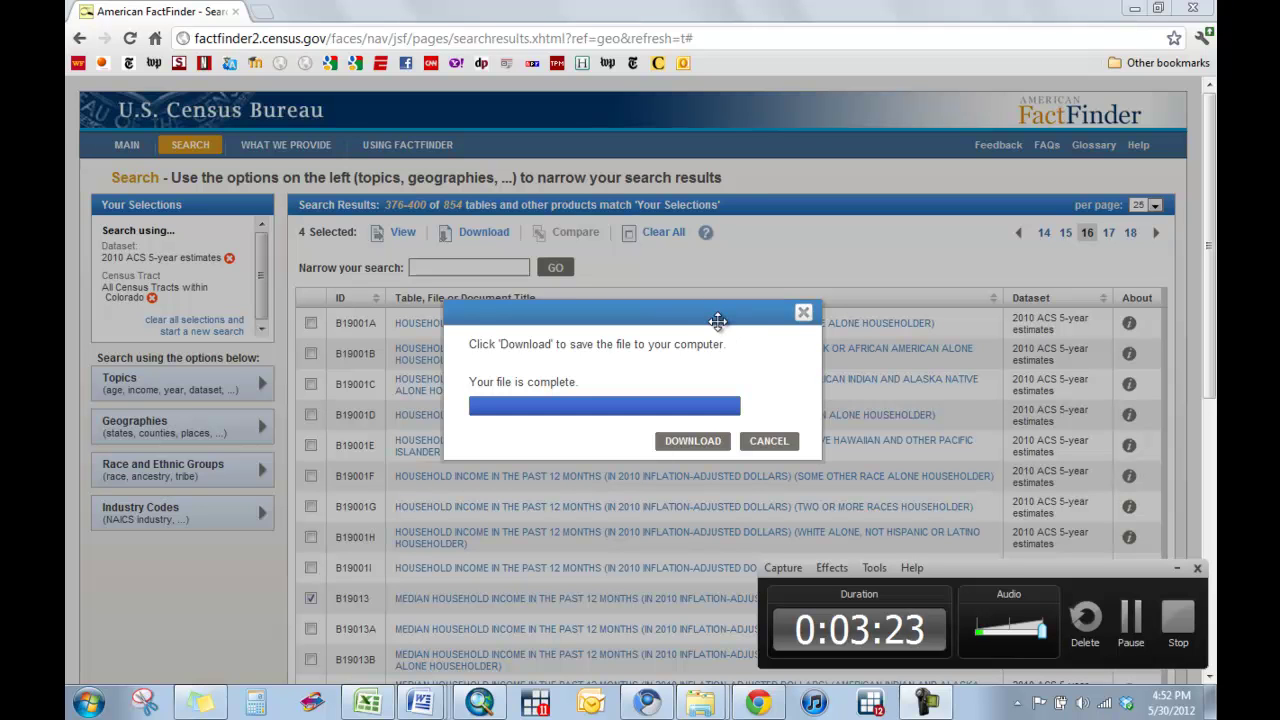
click(690, 441)
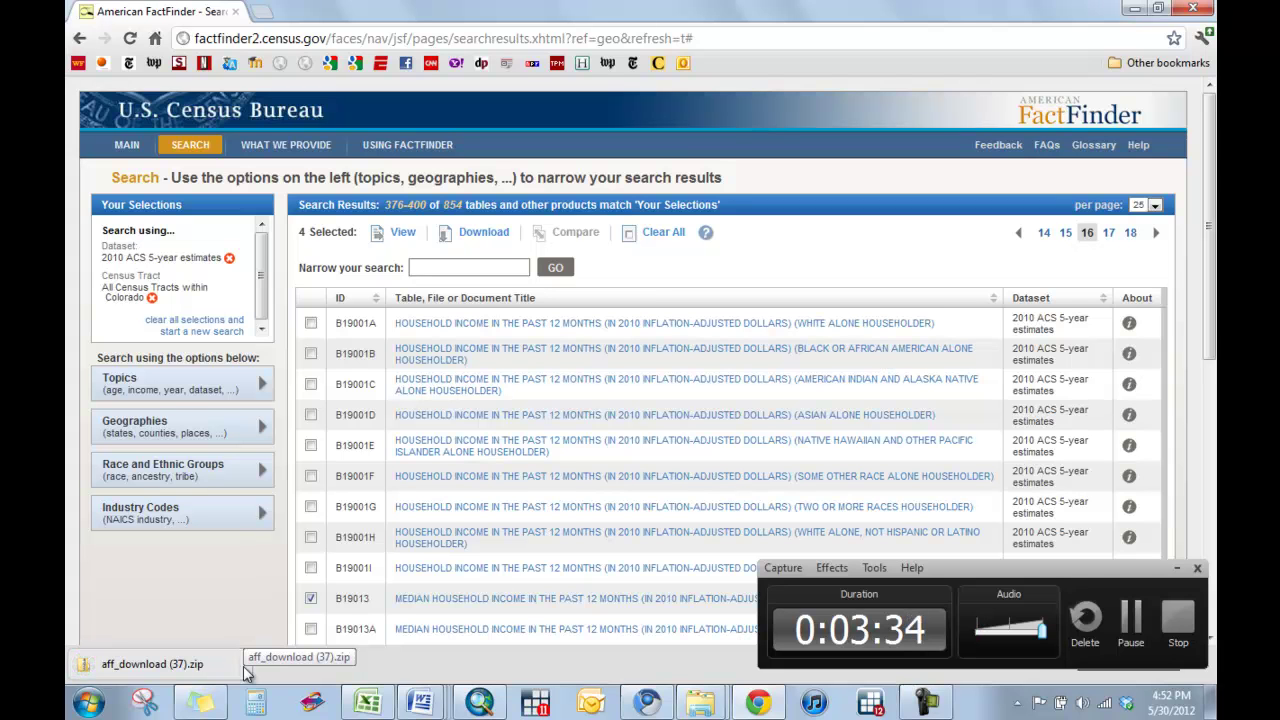
click(150, 664)
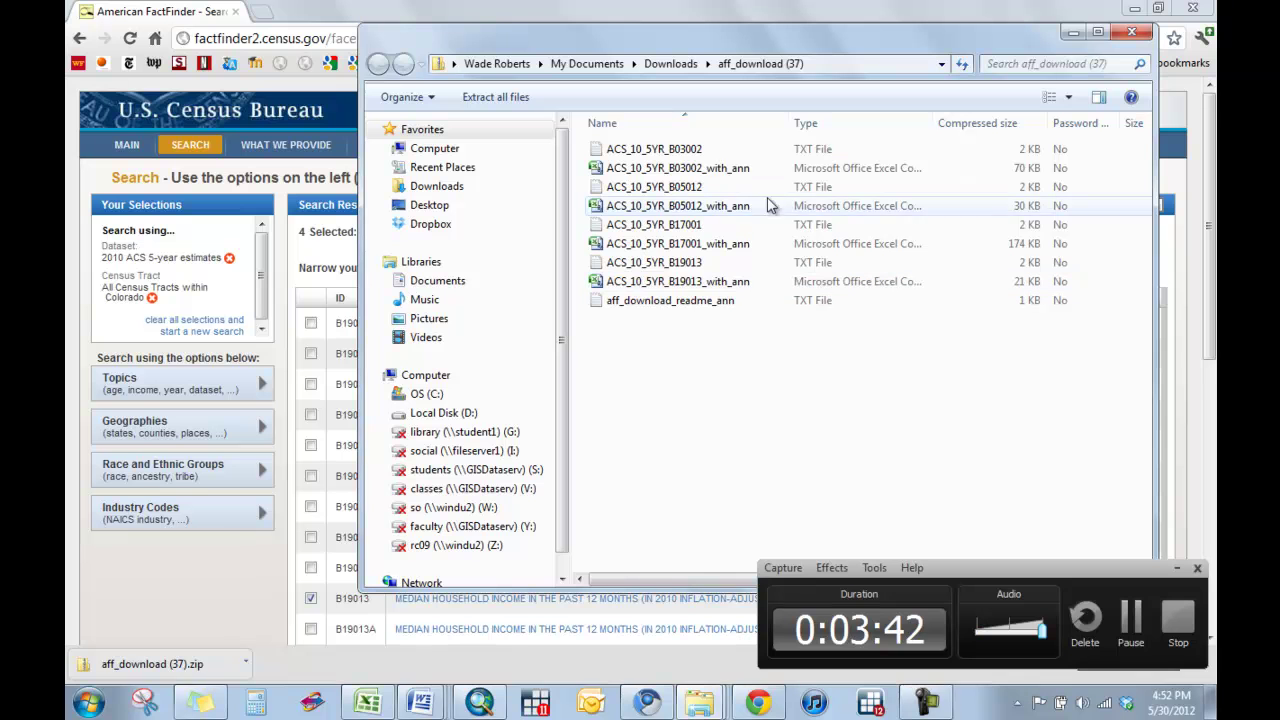
double_click(645, 172)
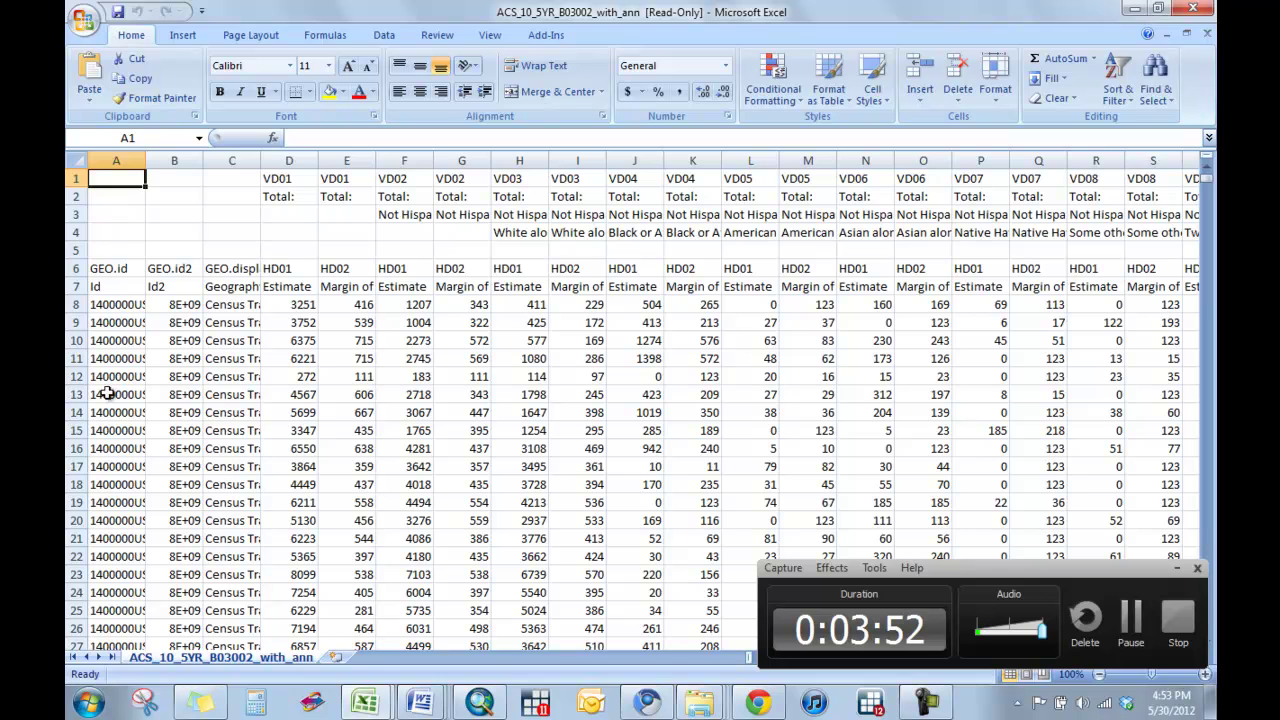
Step: Delete the GEO.id column and widen the GEO.id2 column to fit its full tract codes
drag(145, 163, 145, 163)
double_click(145, 163)
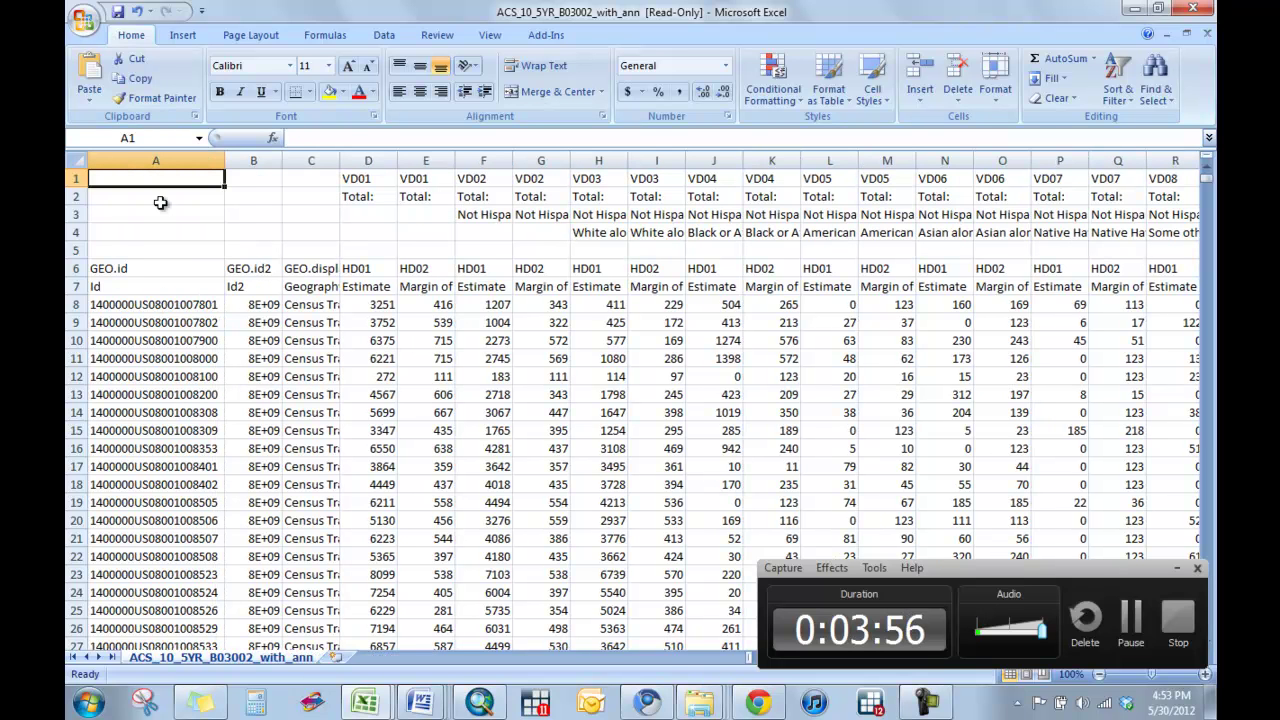
right_click(155, 163)
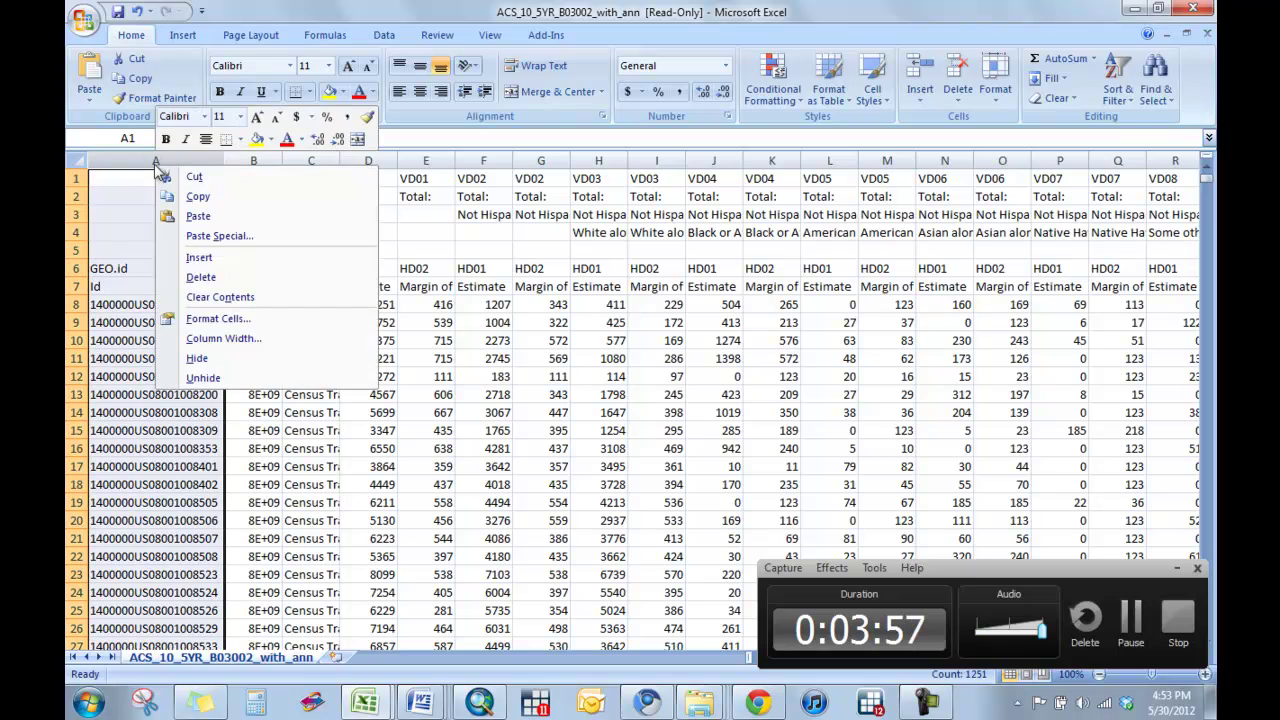
click(198, 277)
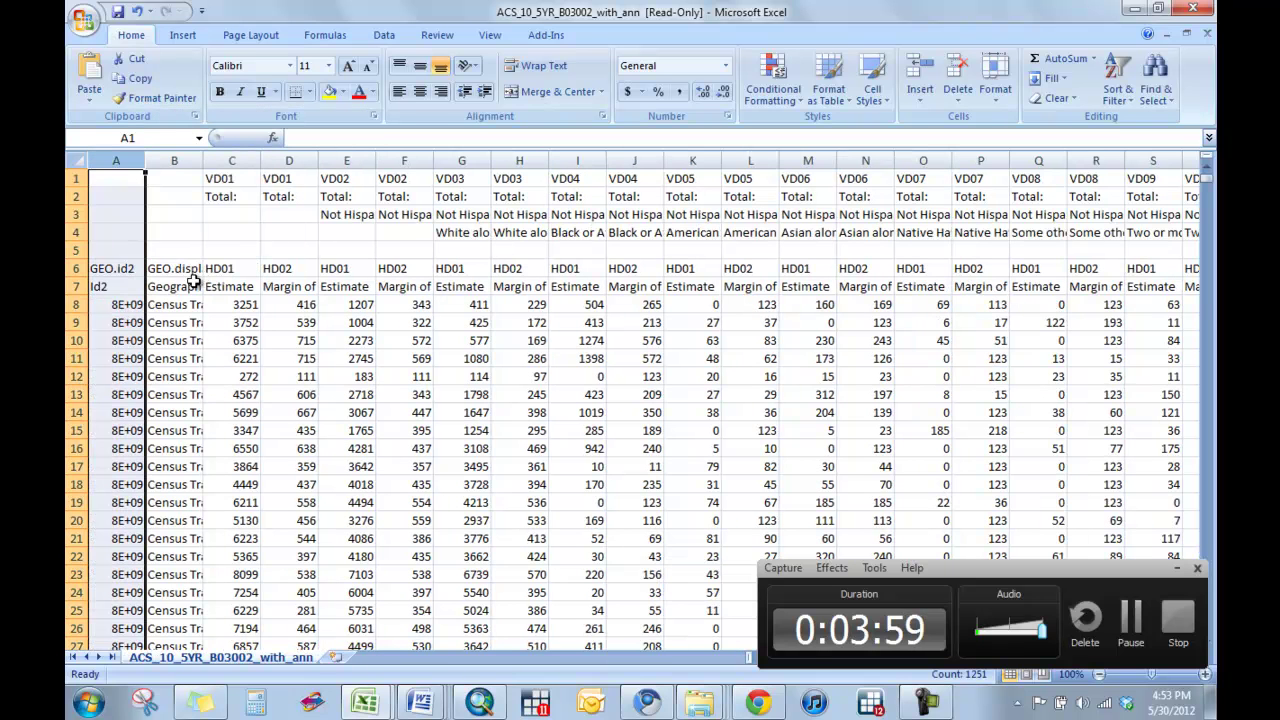
double_click(145, 161)
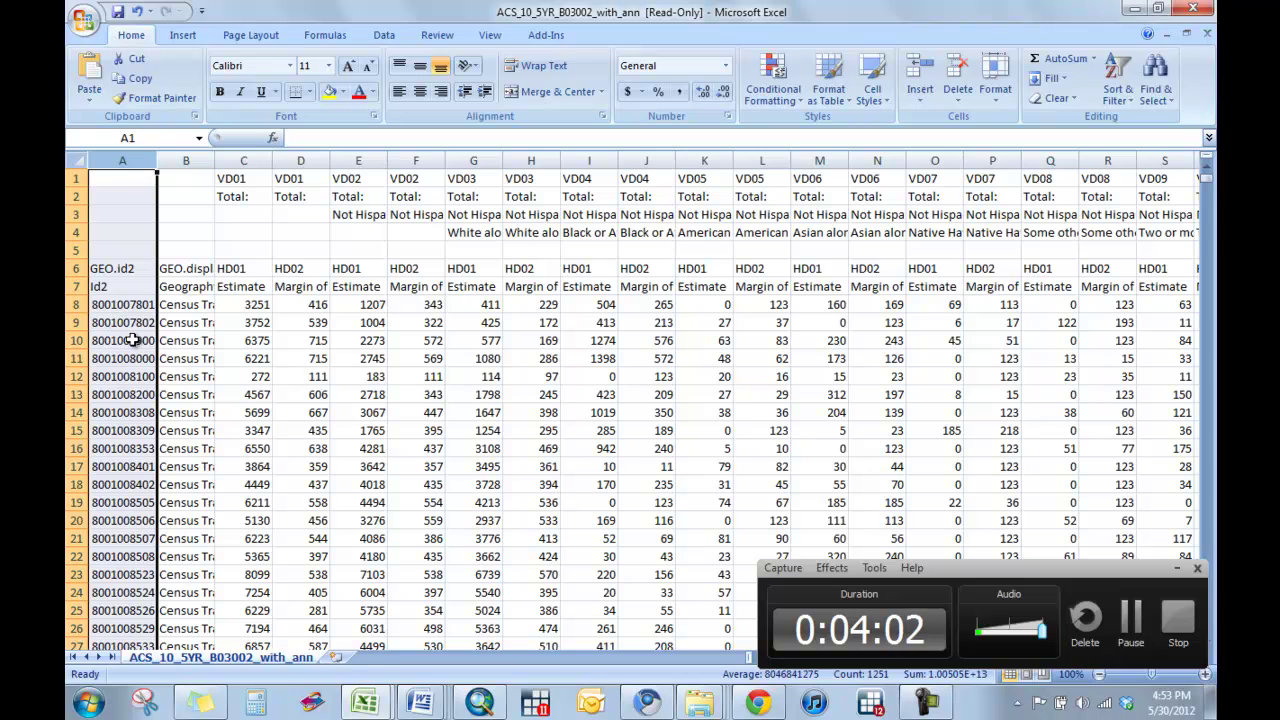
Step: Delete the geography name column next to the GEO.id2 codes
click(186, 152)
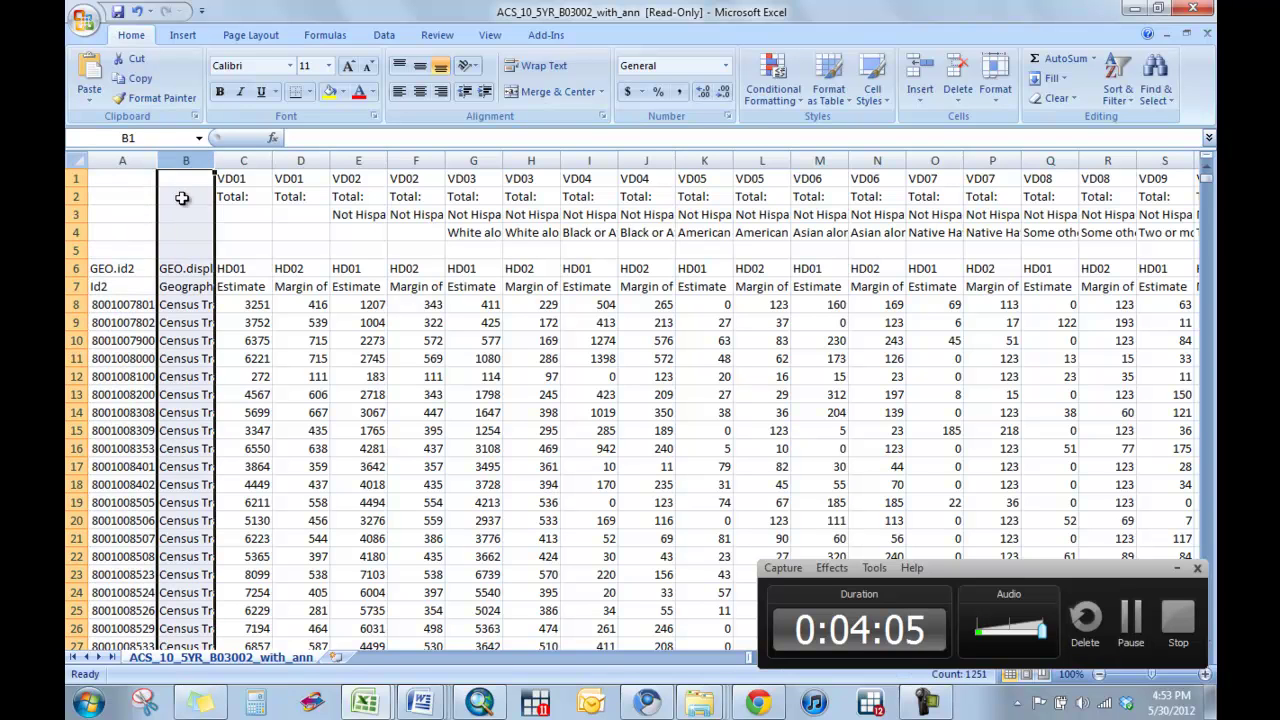
right_click(178, 272)
click(205, 300)
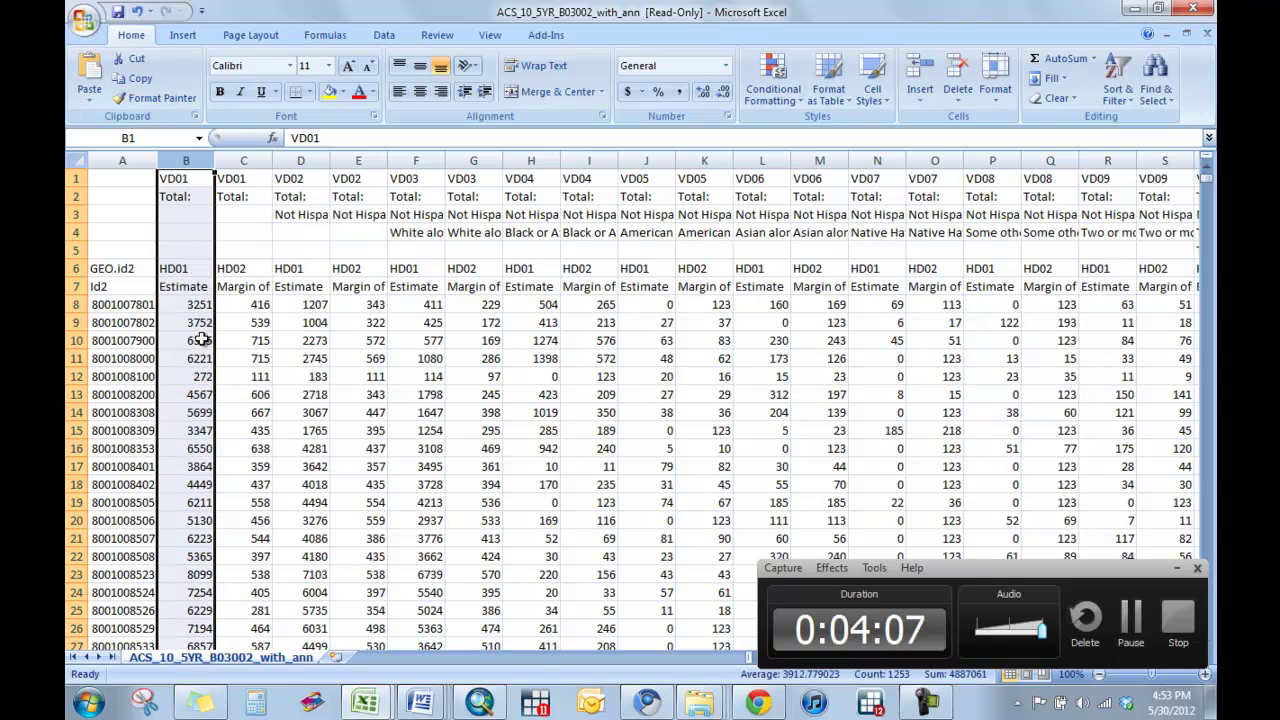
Step: Rename the row 7 heading of the total population estimate column to poptot
click(178, 287)
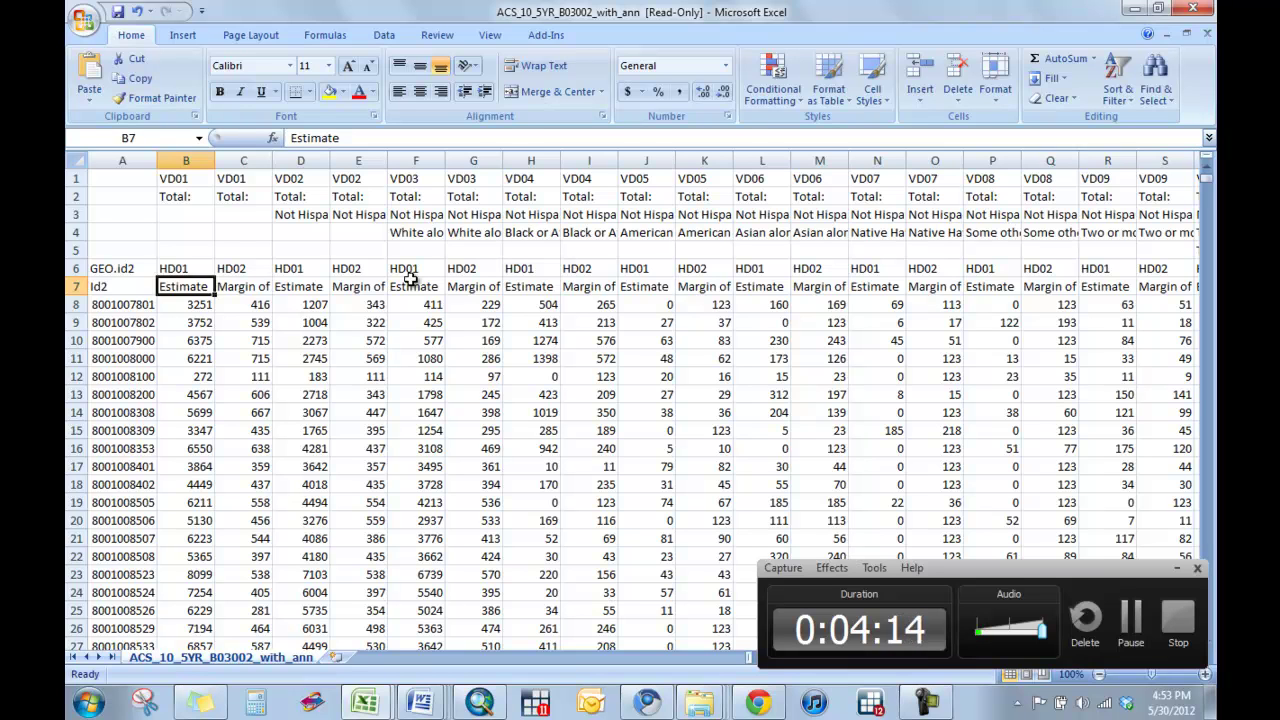
text(poptot)
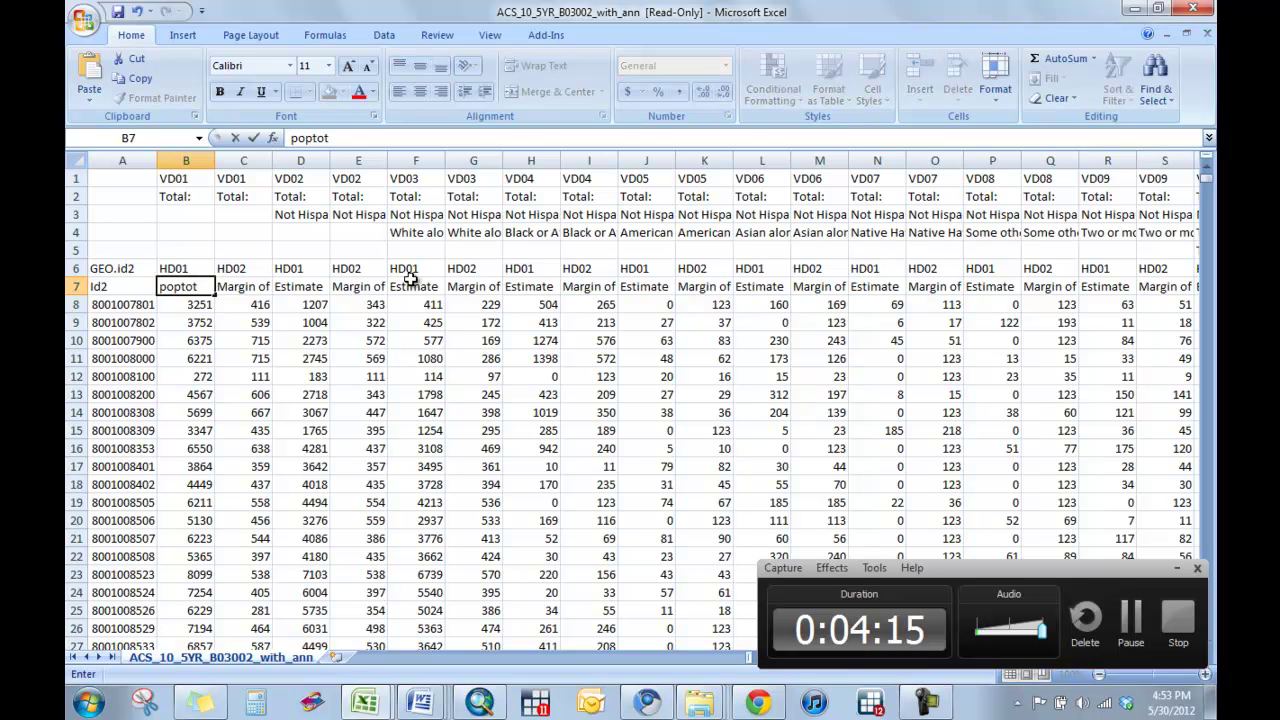
key(Tab)
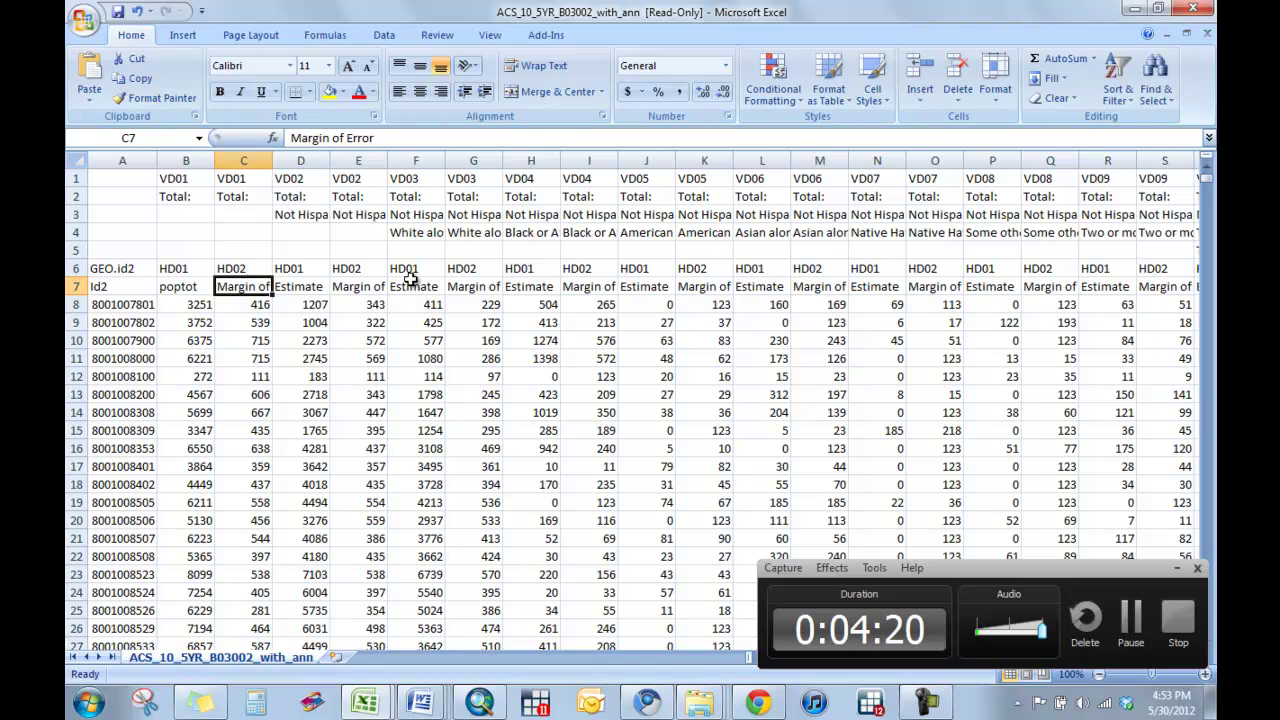
Step: Check the category headings for the white alone, not Hispanic estimate and rename its row 7 heading to whitenh
key(Tab)
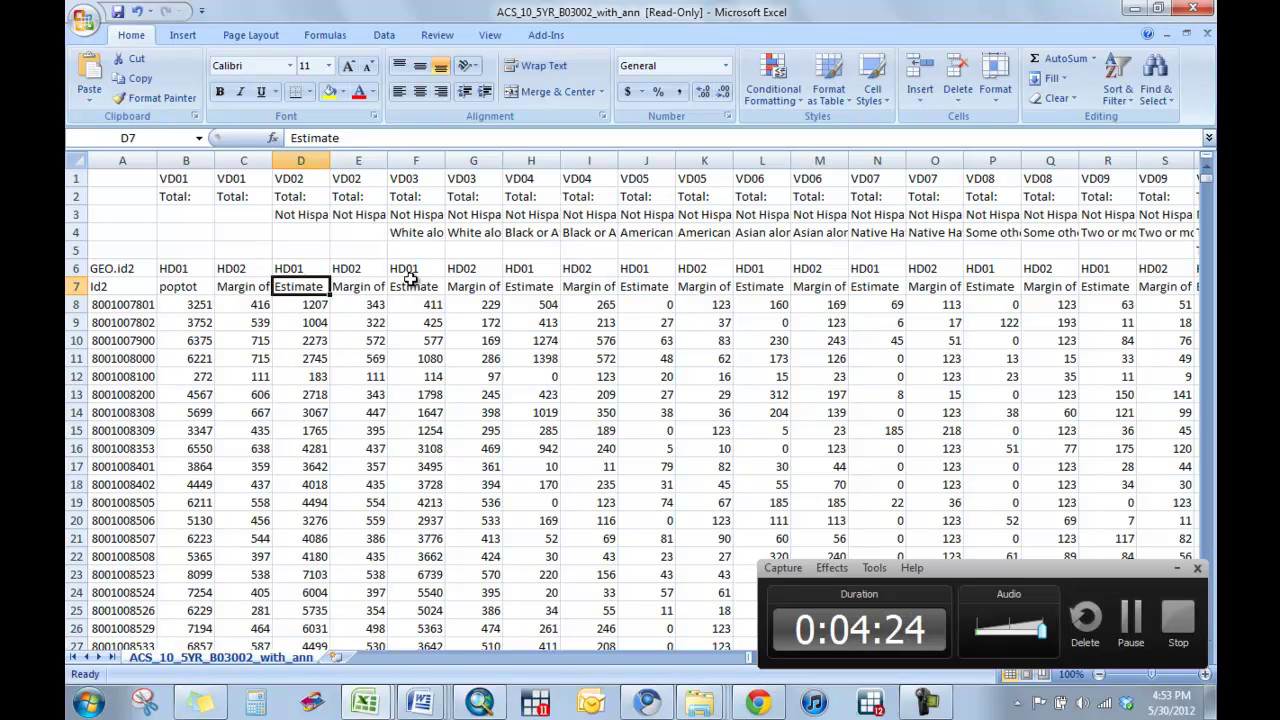
key(Tab)
key(Tab)
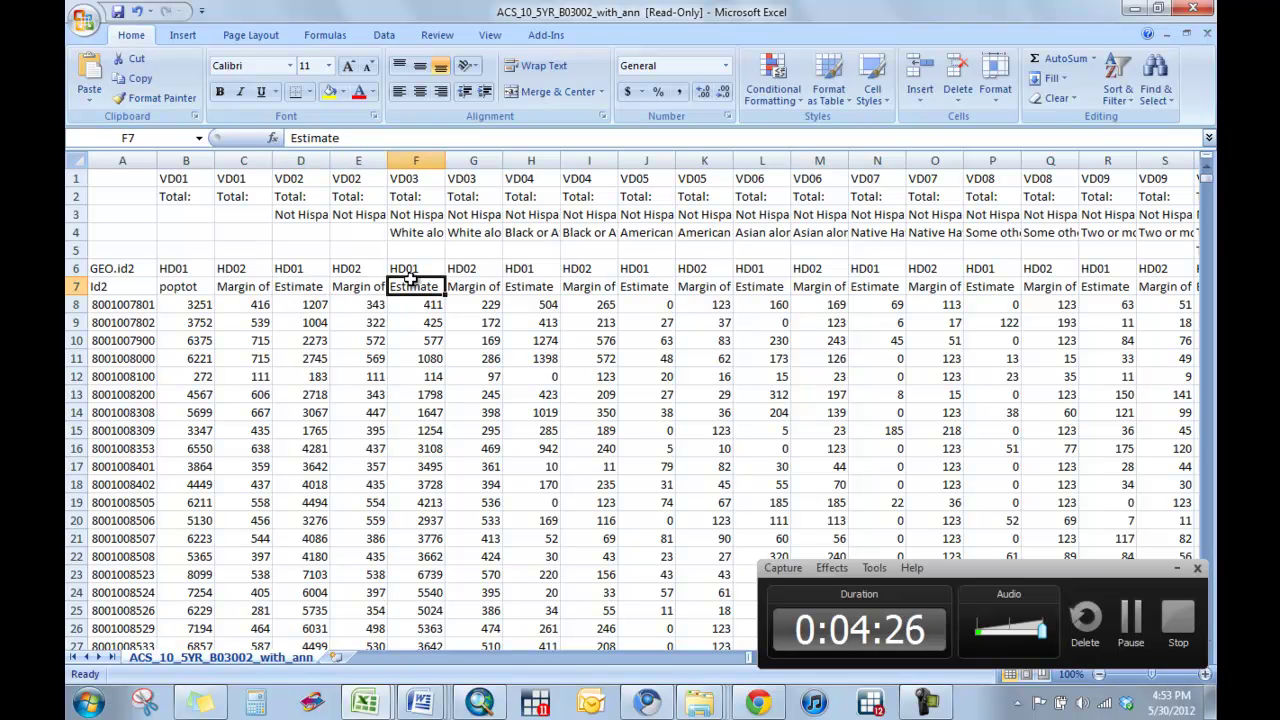
click(411, 216)
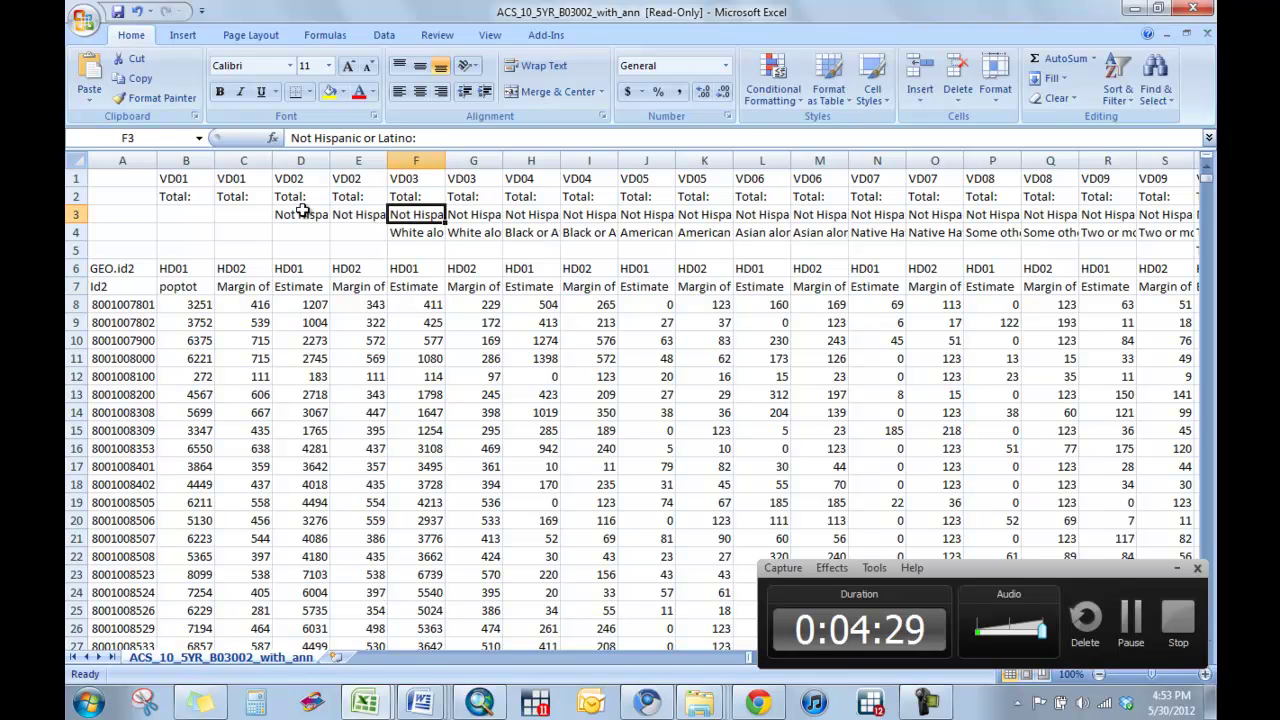
click(305, 213)
click(416, 214)
click(416, 232)
click(425, 286)
text(whitenh)
key(Tab)
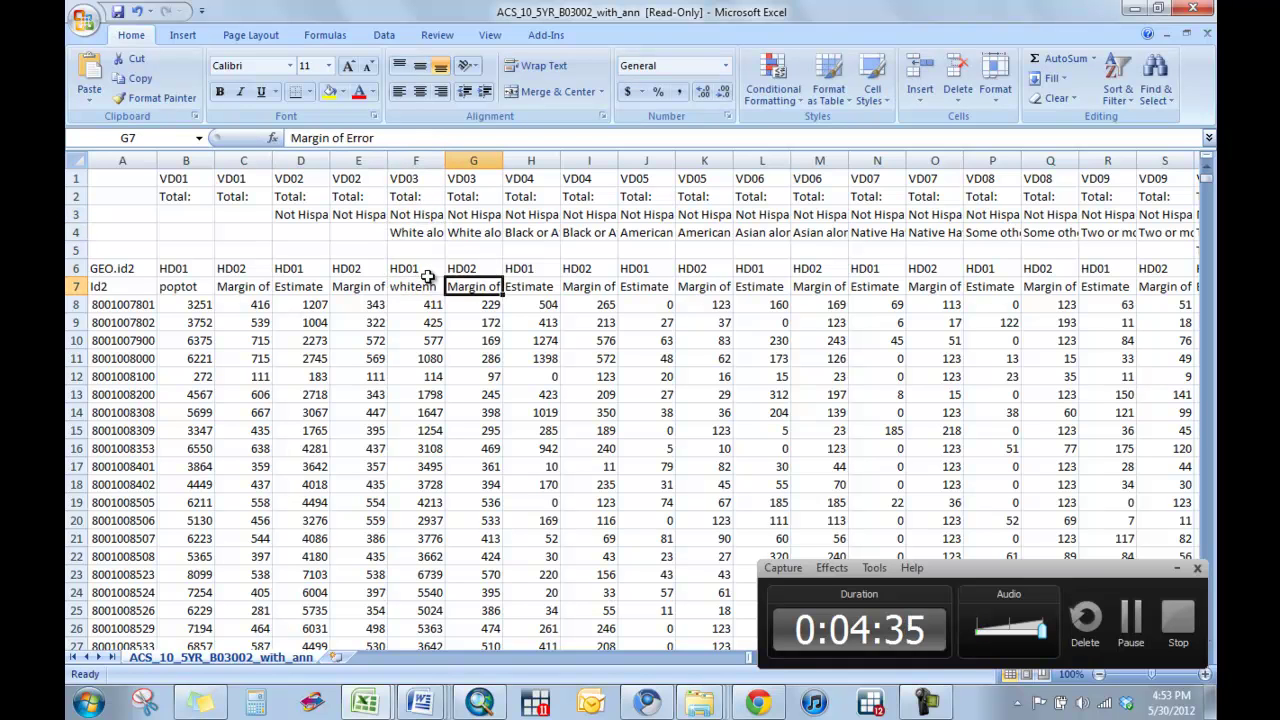
Step: Rename the row 7 headings of the non-Hispanic Black and Asian estimate columns to blacknh and asiannh
key(Tab)
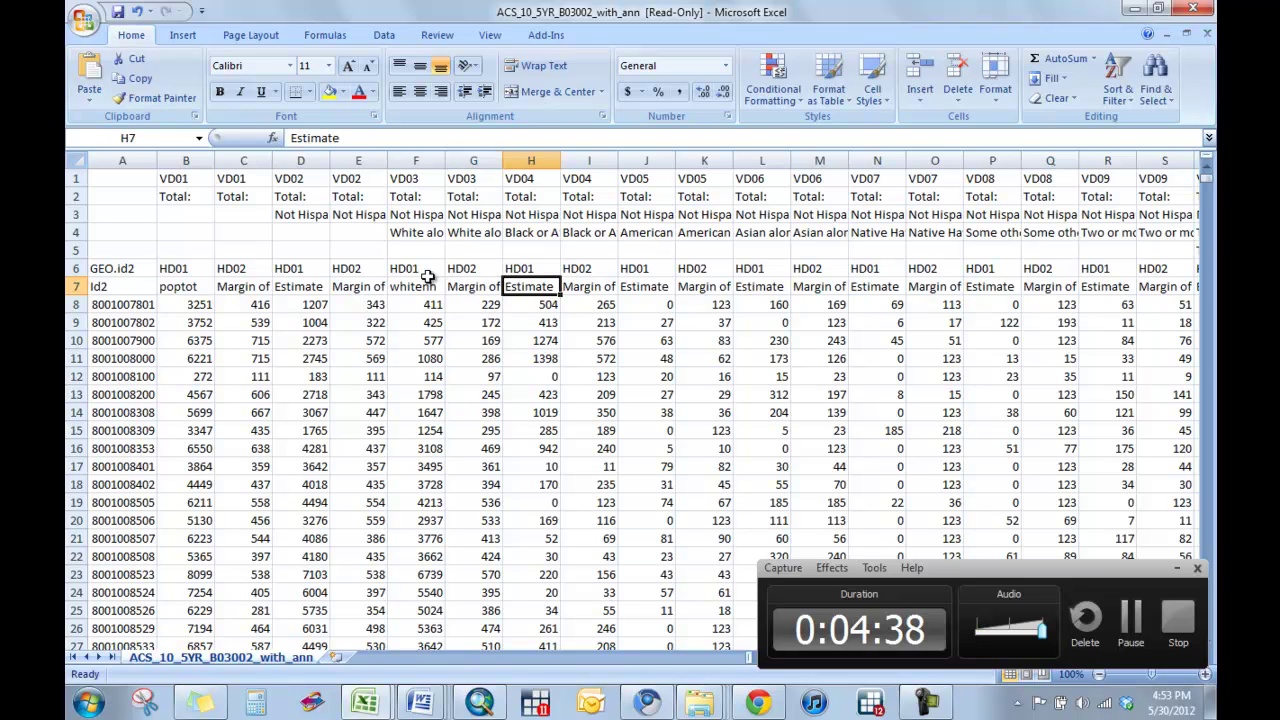
text(blacknh)
key(Tab)
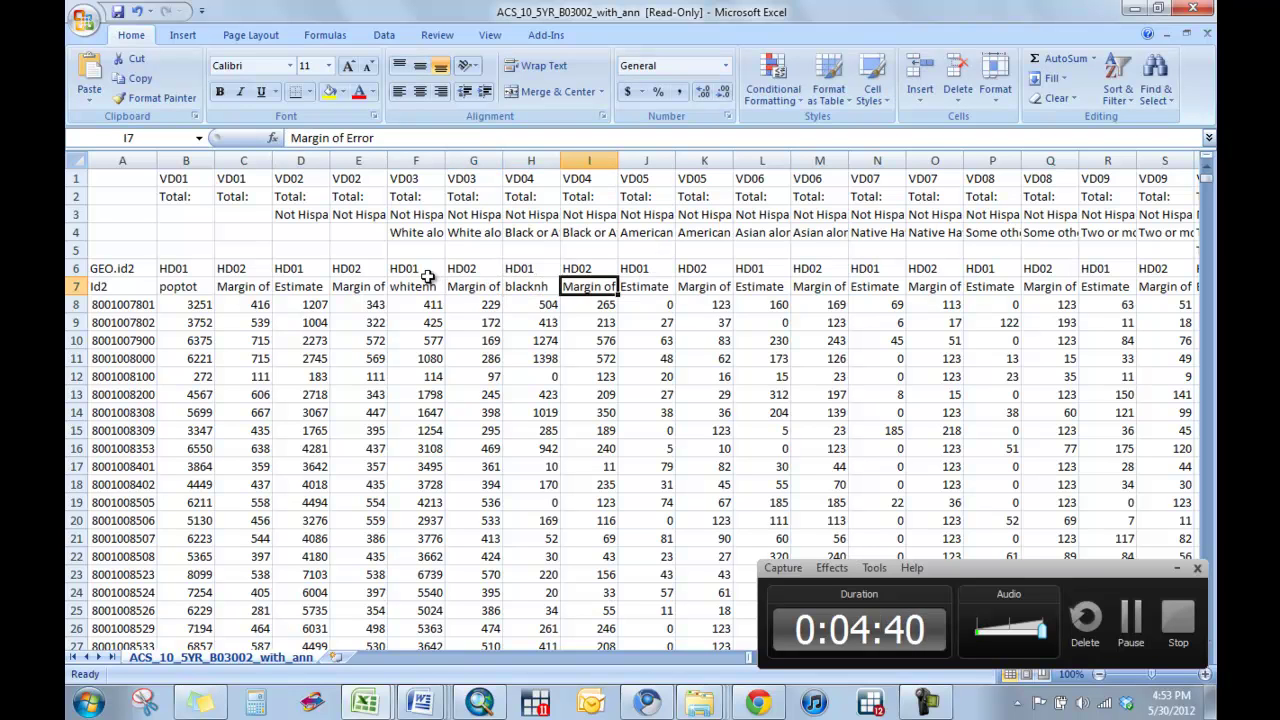
key(Tab)
key(Tab)
key(Tab)
text(asian)
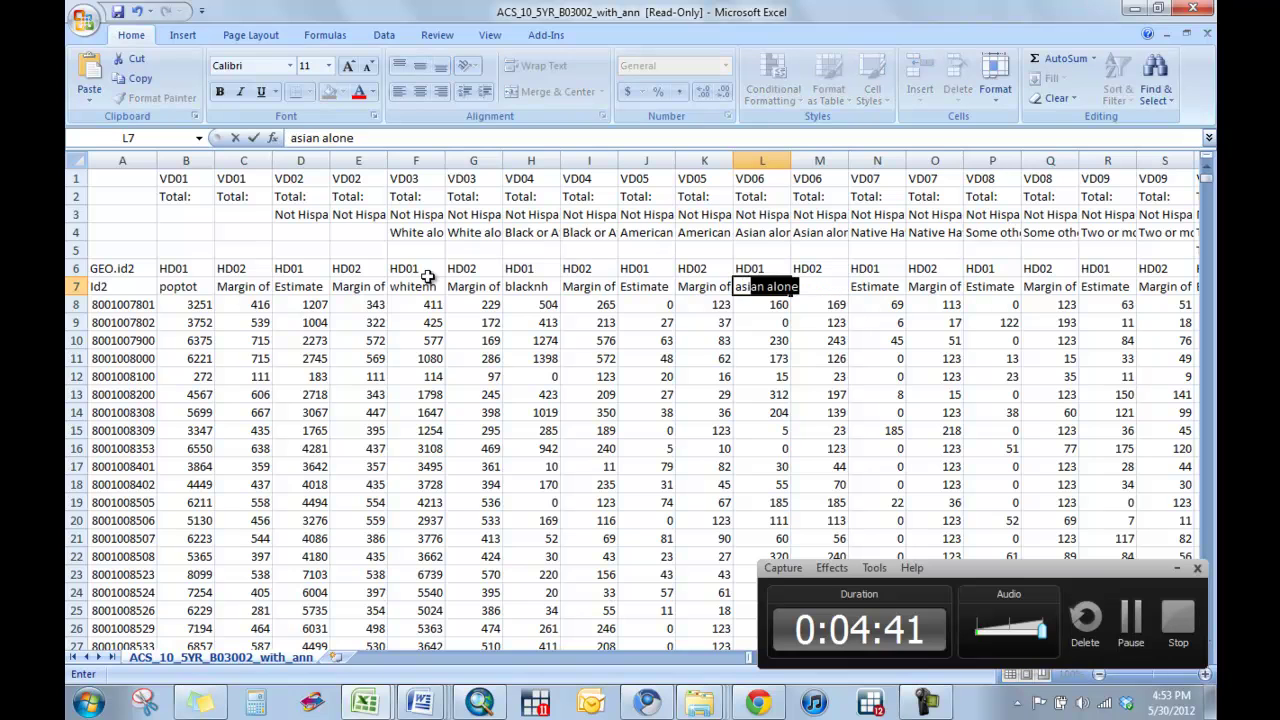
text(nh)
key(Tab)
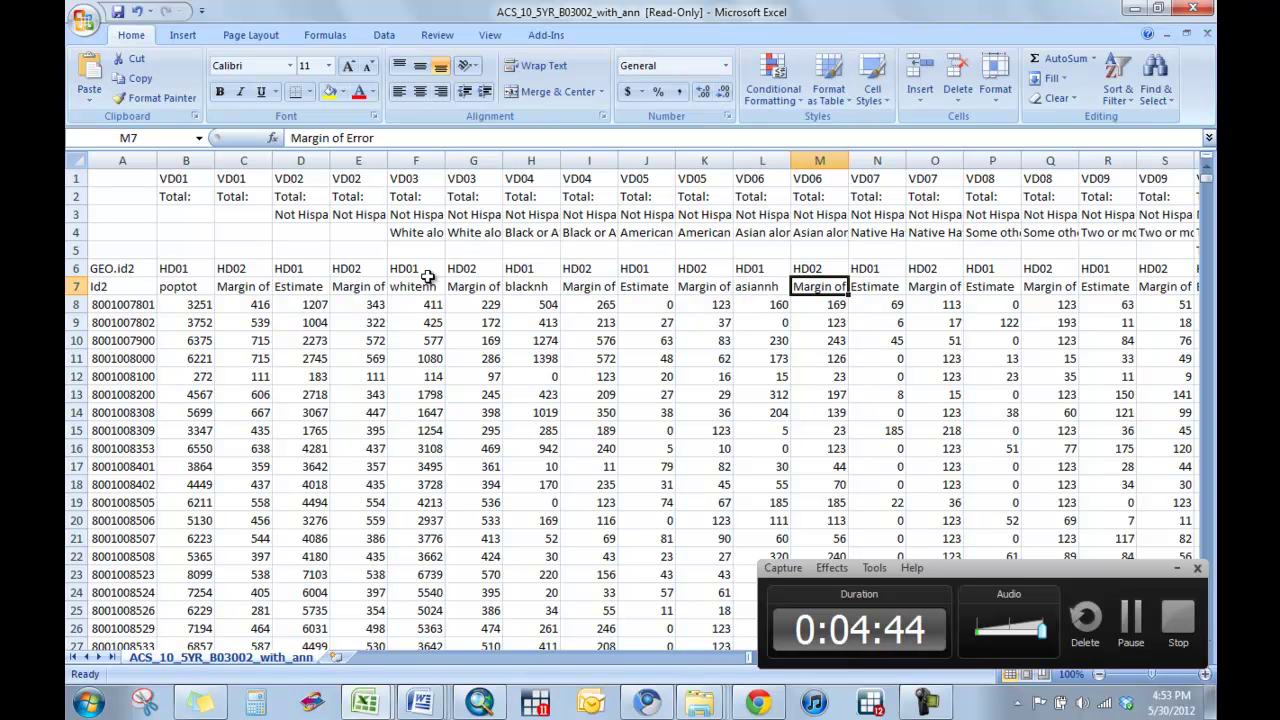
Step: Find the total Hispanic or Latino estimate column (VD12) and rename its row 7 heading to latino
key(Tab)
key(Tab)
key(Tab)
key(Tab)
key(Tab)
key(Tab)
key(Tab)
key(Tab)
key(Tab)
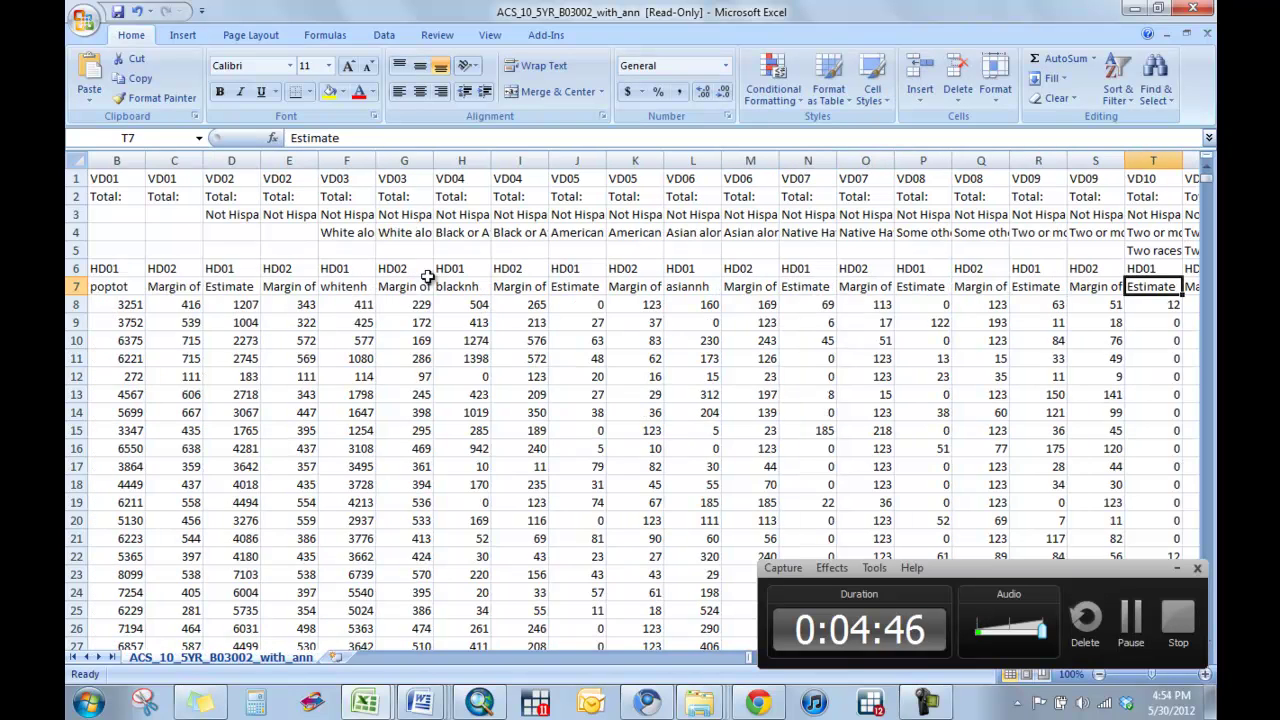
key(Tab)
key(Tab)
key(Tab)
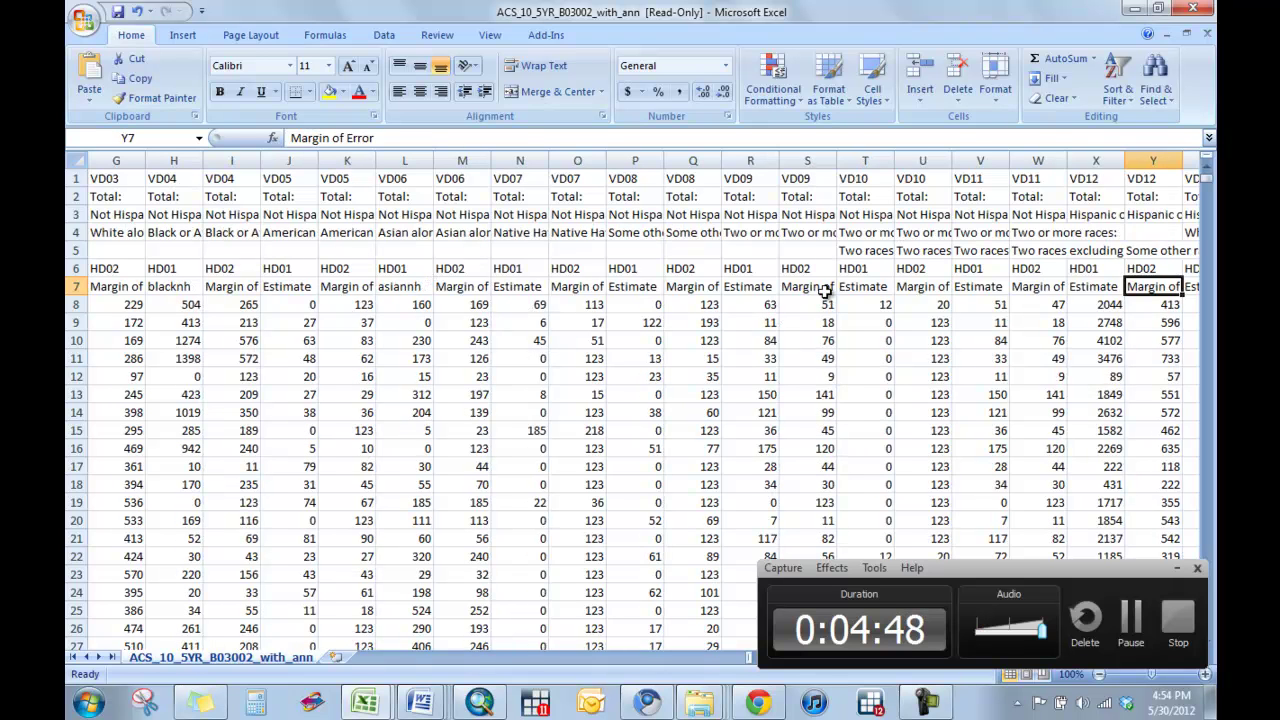
click(1090, 214)
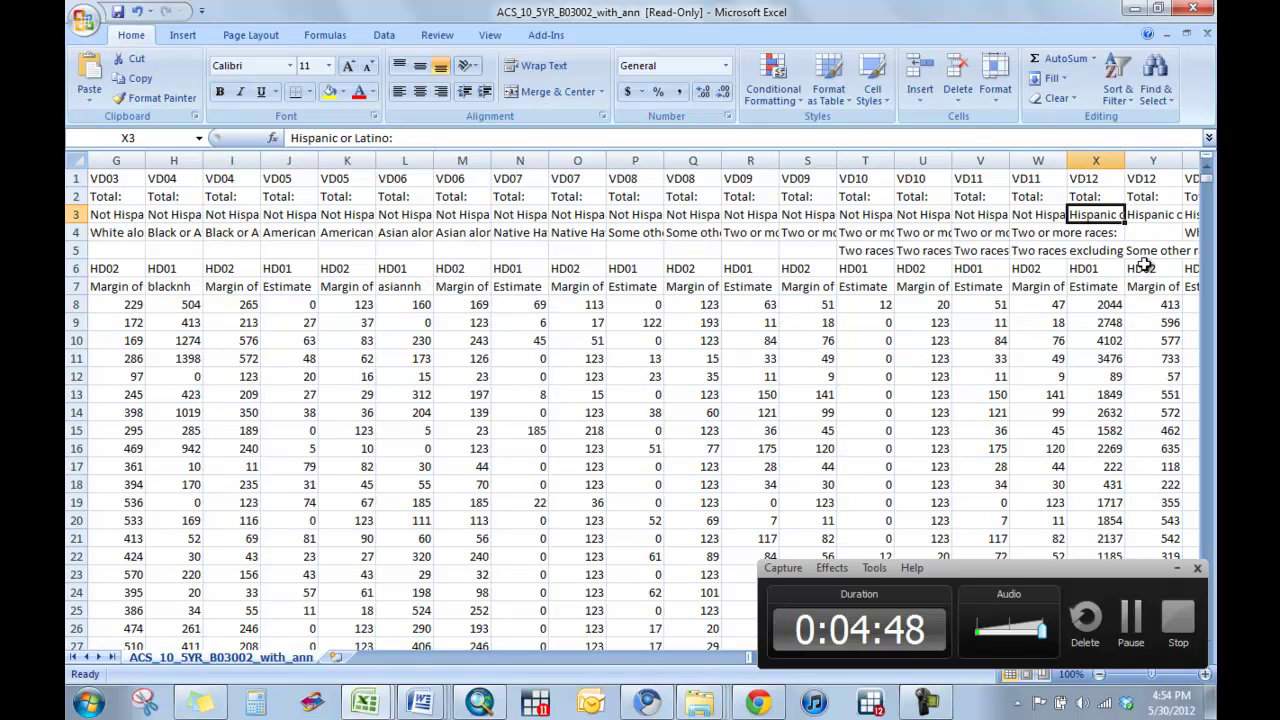
click(1098, 285)
text(latino)
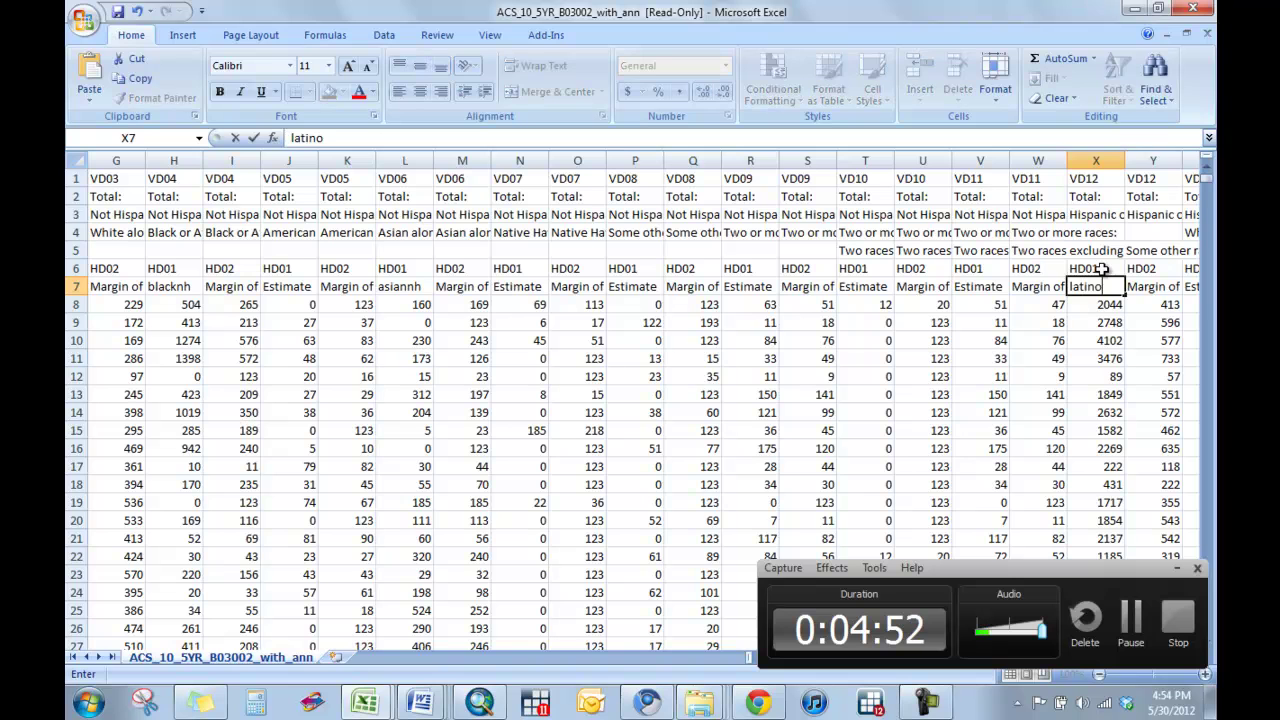
key(Tab)
Step: Delete all the columns between asiannh and latino, columns M through W
drag(1016, 165, 660, 140)
right_click(702, 218)
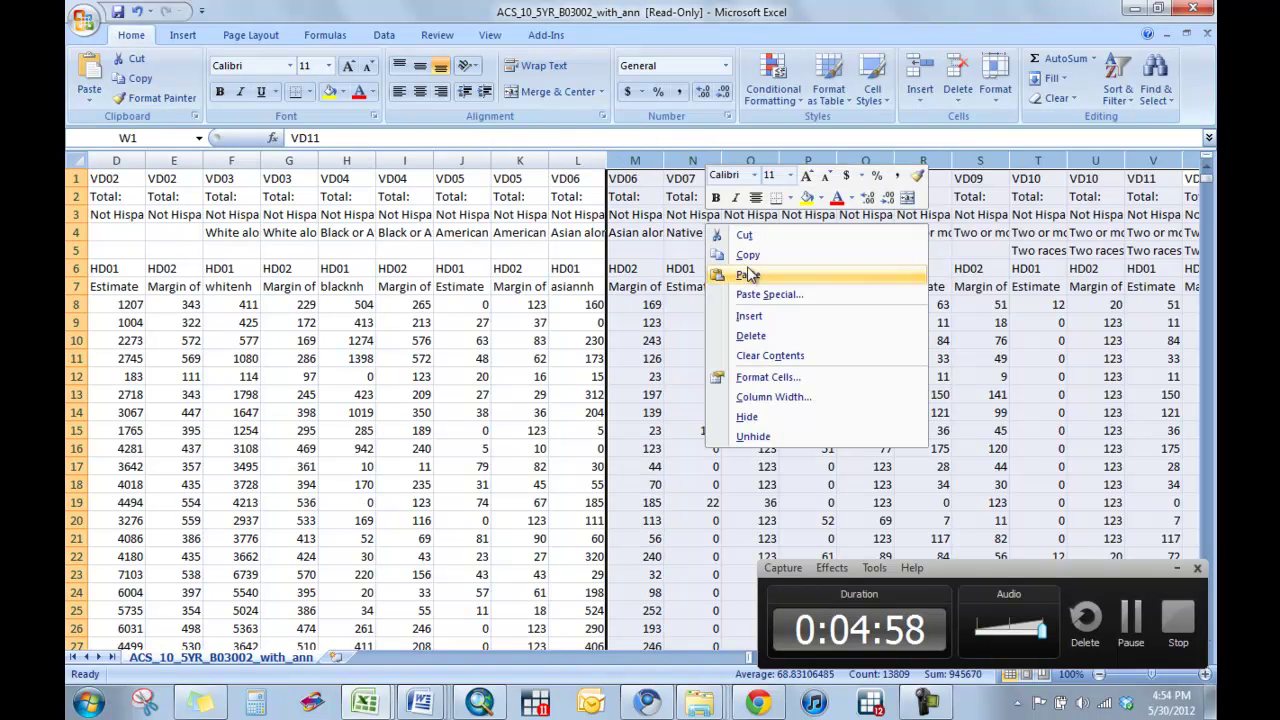
click(764, 336)
Step: Delete the three columns between blacknh and asiannh, columns I through K
drag(520, 163, 405, 163)
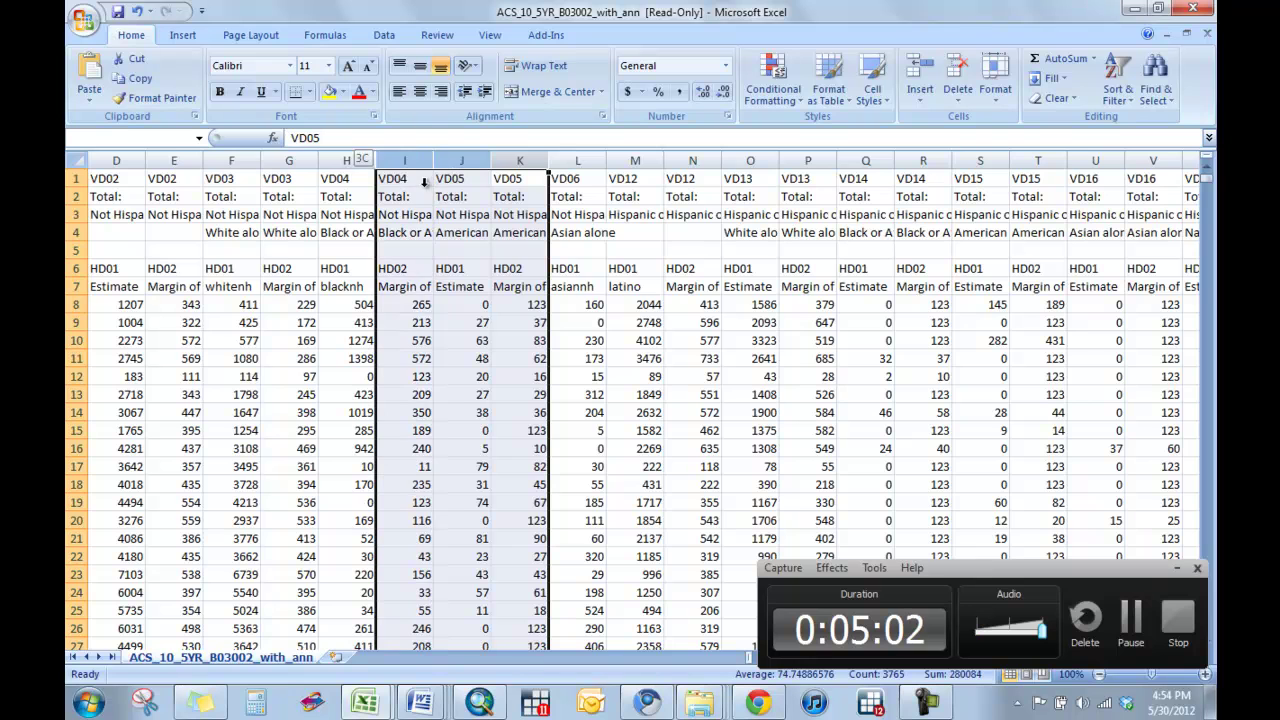
right_click(421, 256)
click(466, 369)
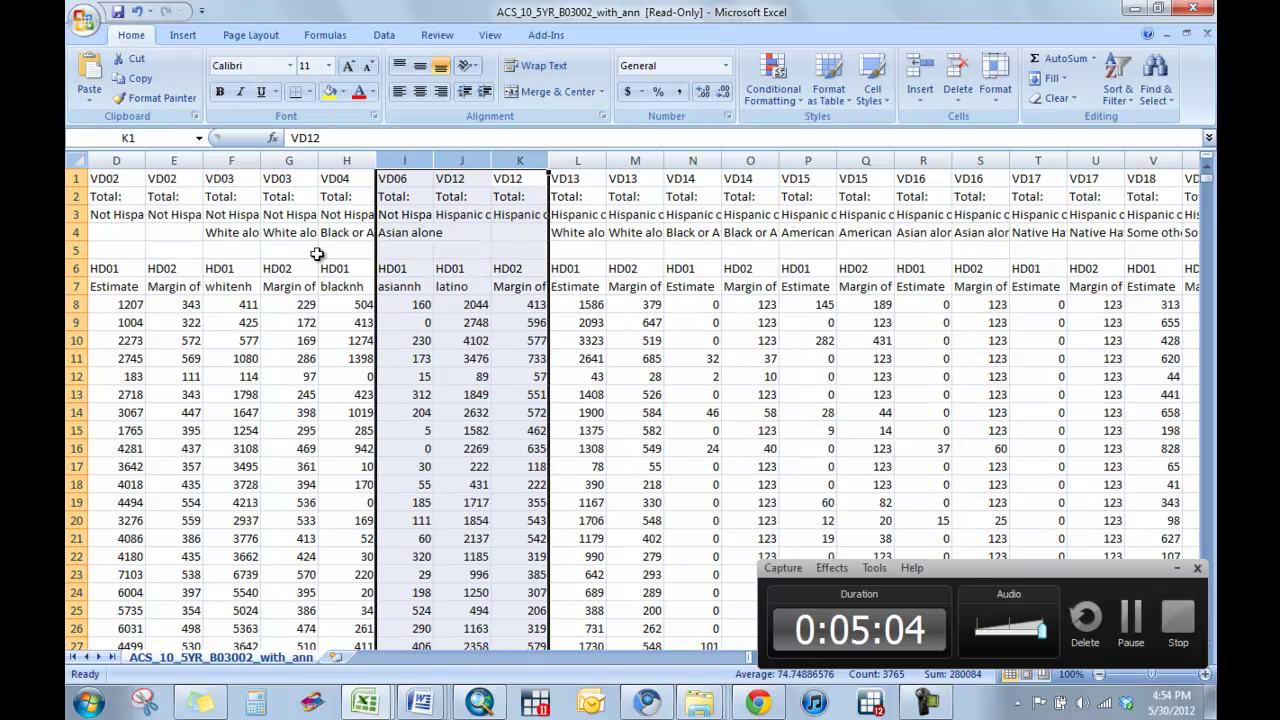
Step: Delete the margin of error column after whitenh and both VD02 columns before whitenh
click(289, 161)
right_click(288, 225)
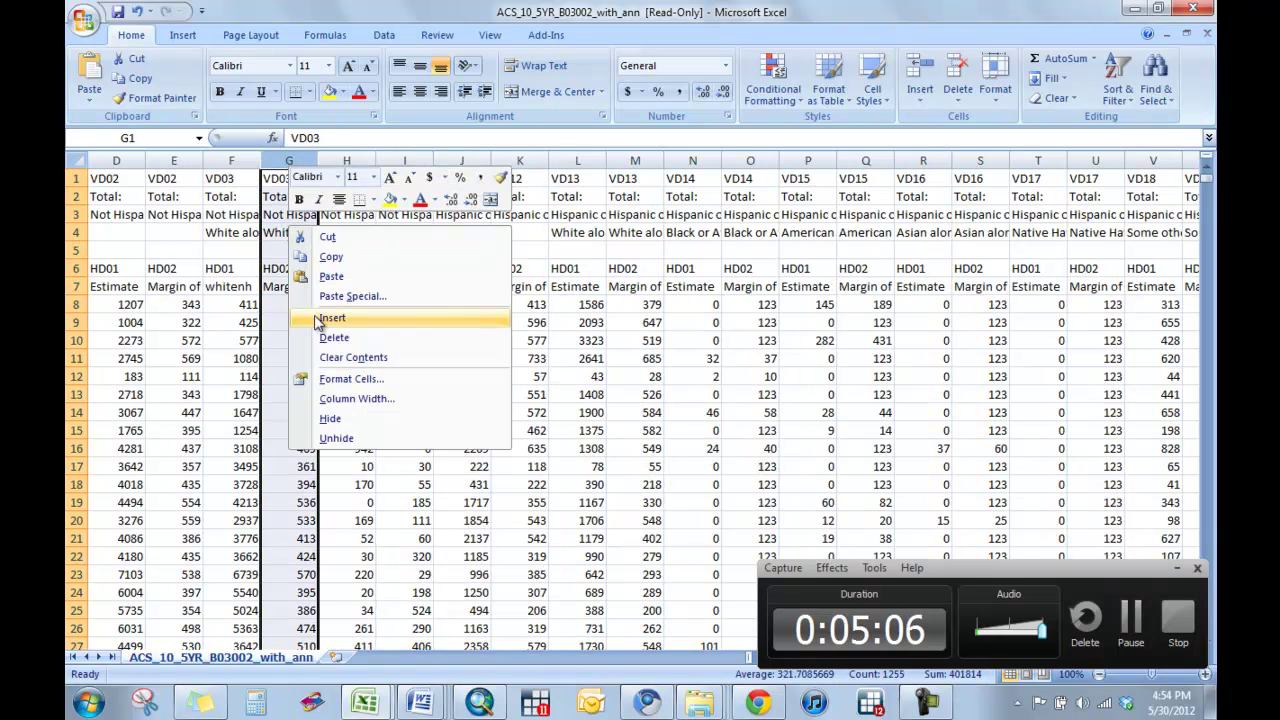
click(330, 339)
click(174, 163)
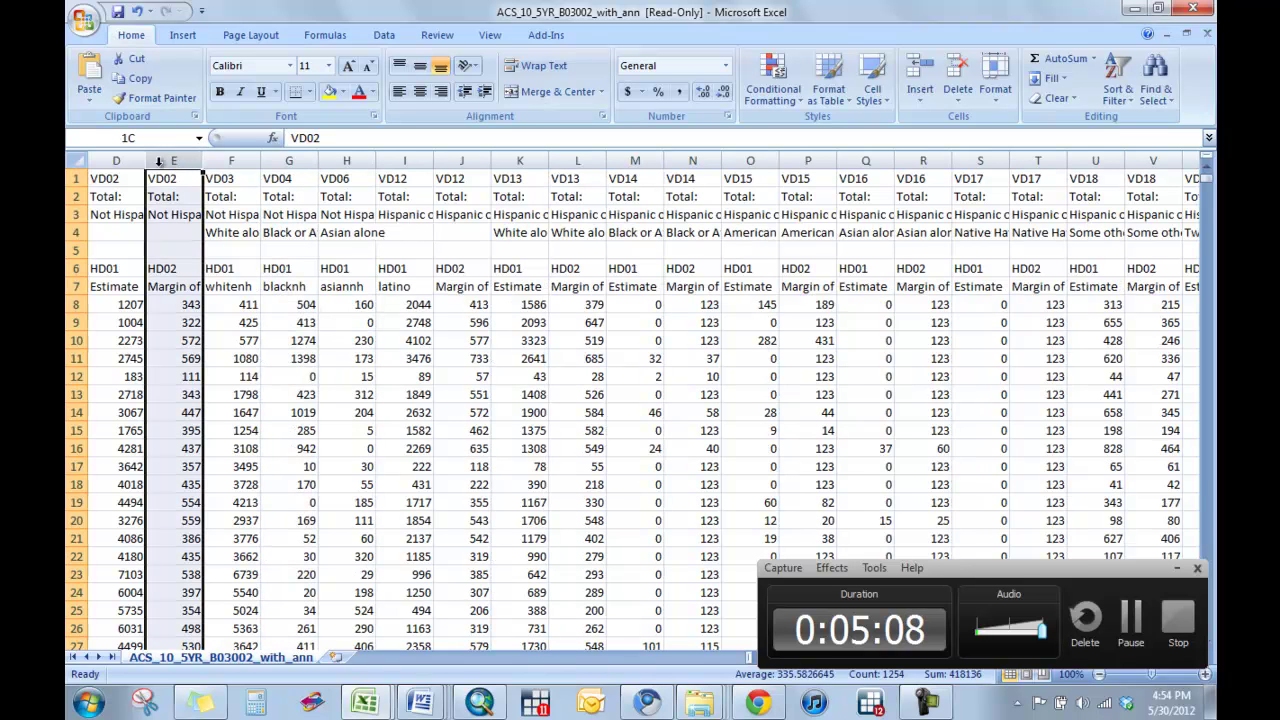
right_click(141, 234)
click(193, 346)
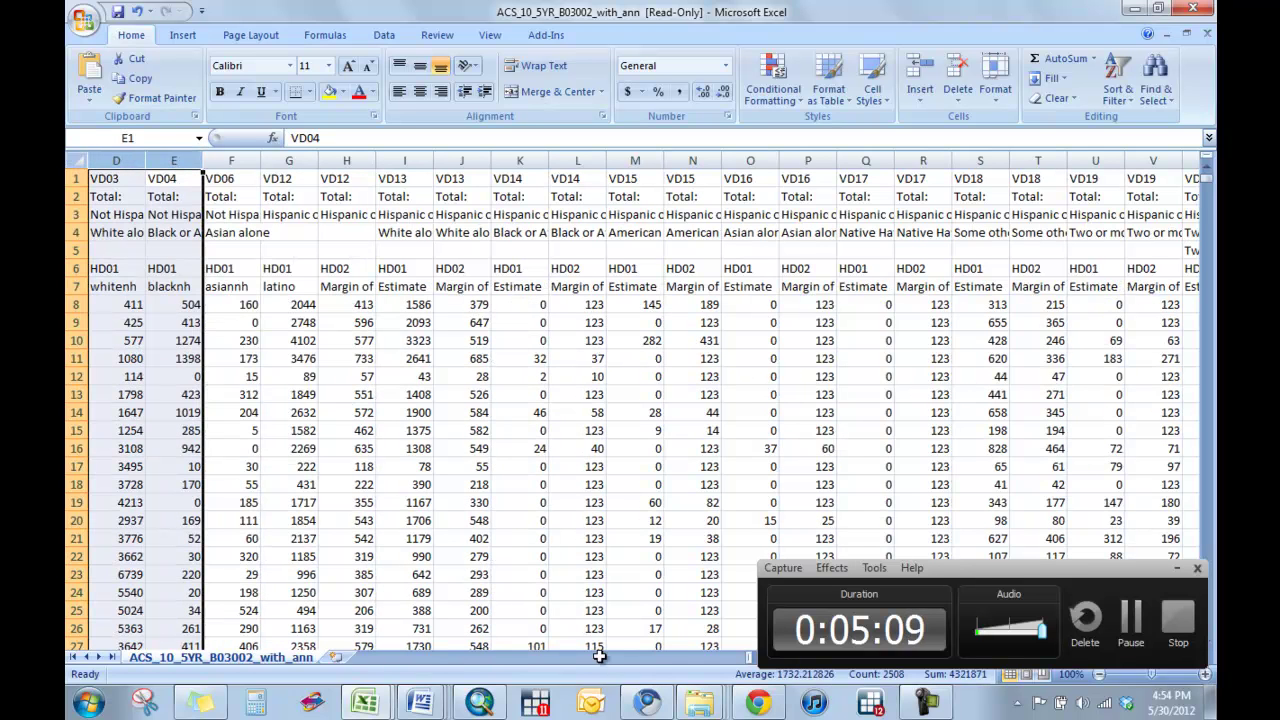
Step: Delete the margin of error column between poptot and whitenh, then check the adjoining renamed headings in row 7
click(1180, 570)
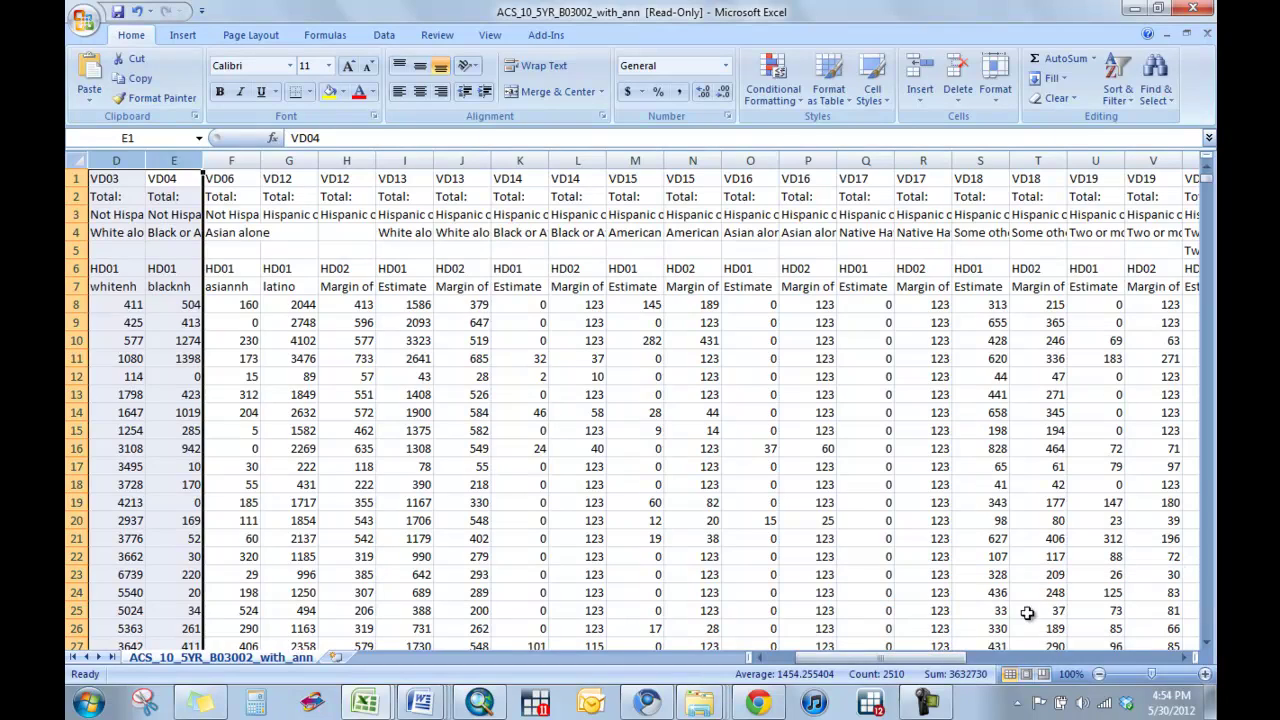
drag(907, 655, 845, 655)
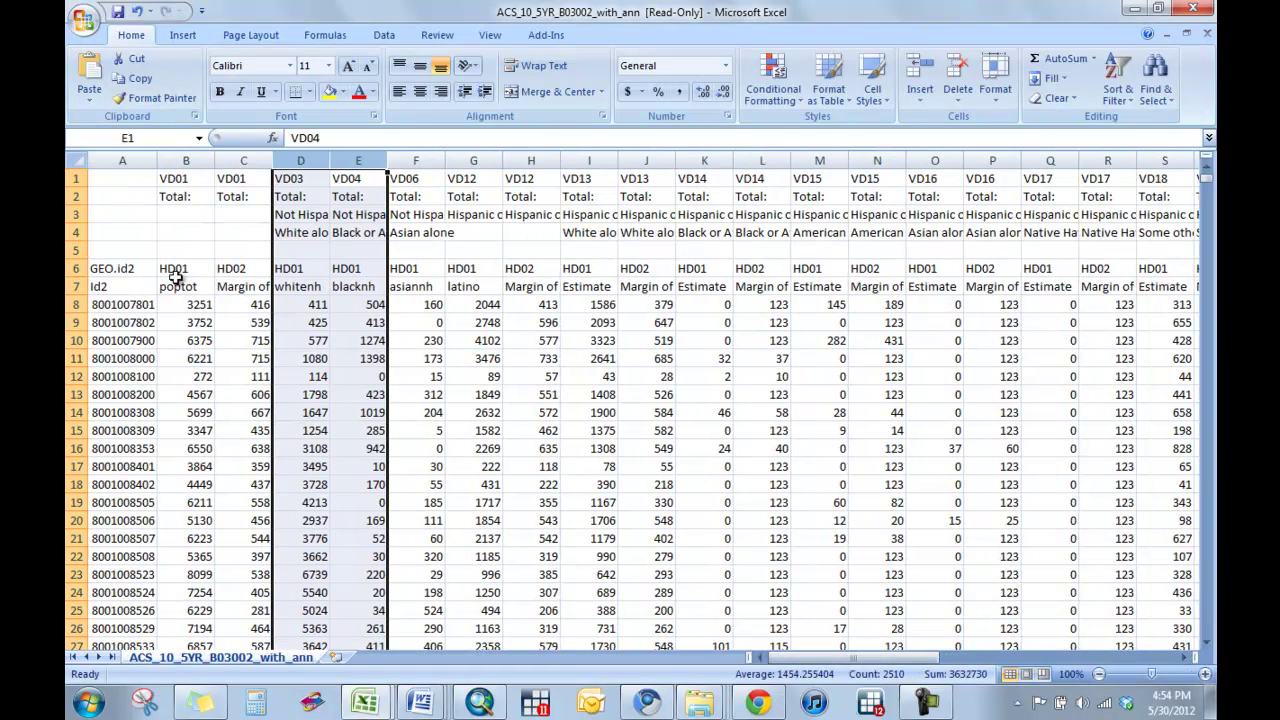
click(243, 161)
right_click(238, 242)
click(281, 355)
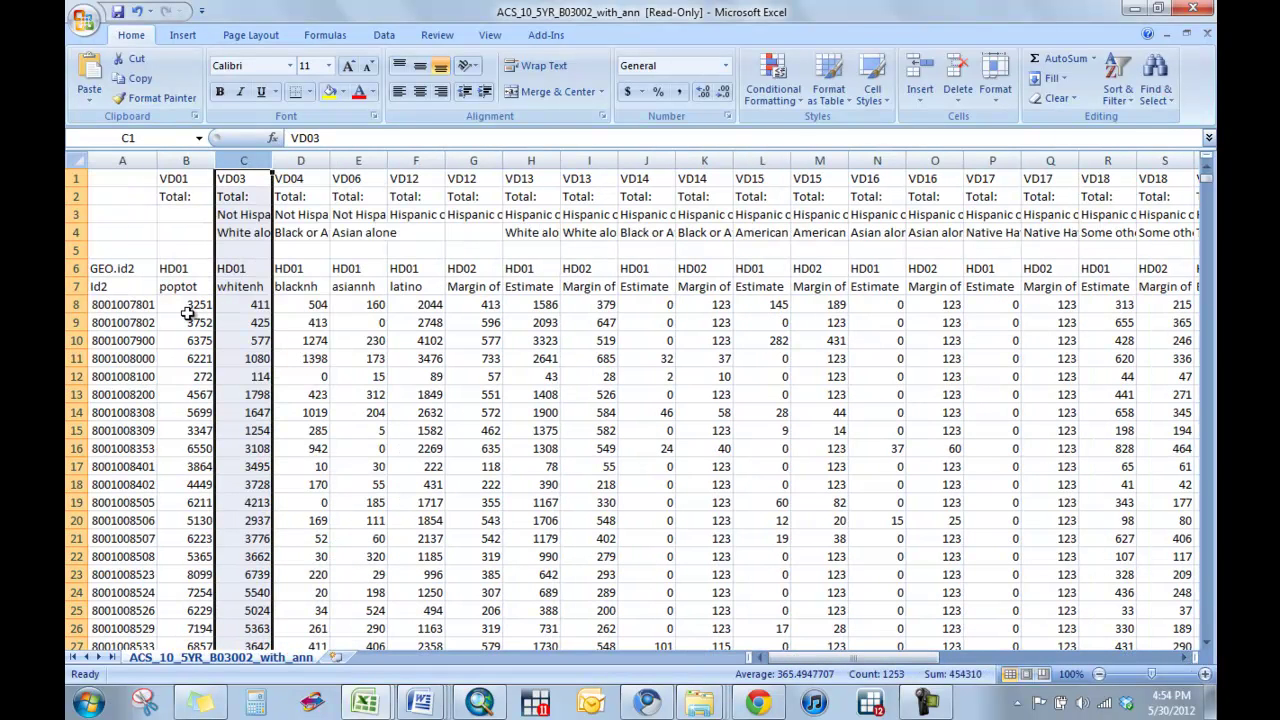
click(172, 287)
key(Right)
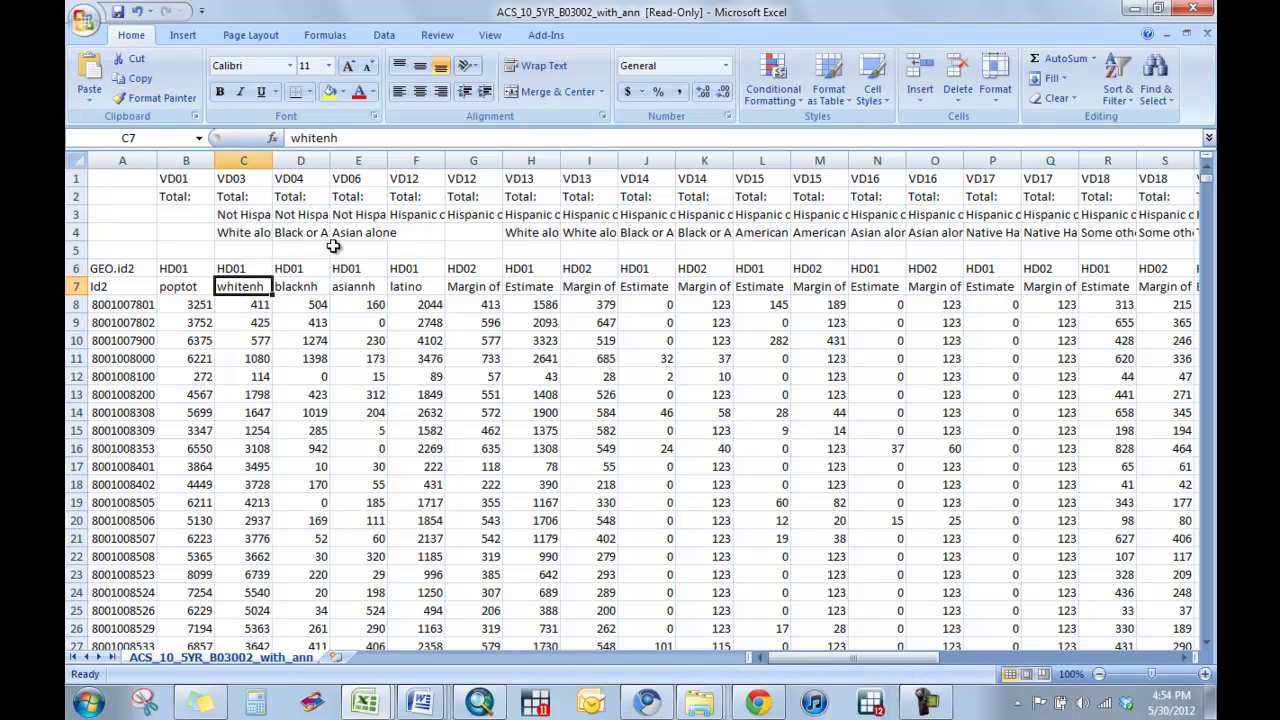
Step: Delete all the remaining columns after latino, from column G onward
key(Right)
key(Right)
key(Right)
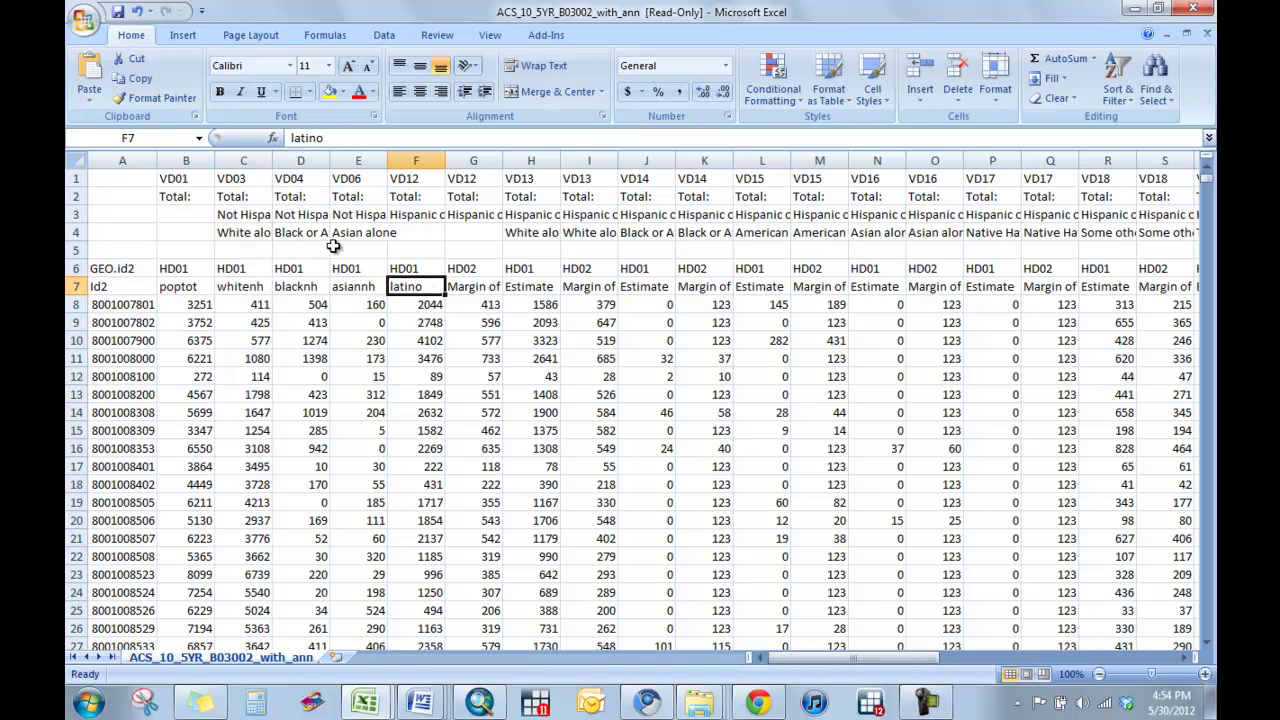
drag(462, 161, 1110, 161)
right_click(518, 274)
click(565, 388)
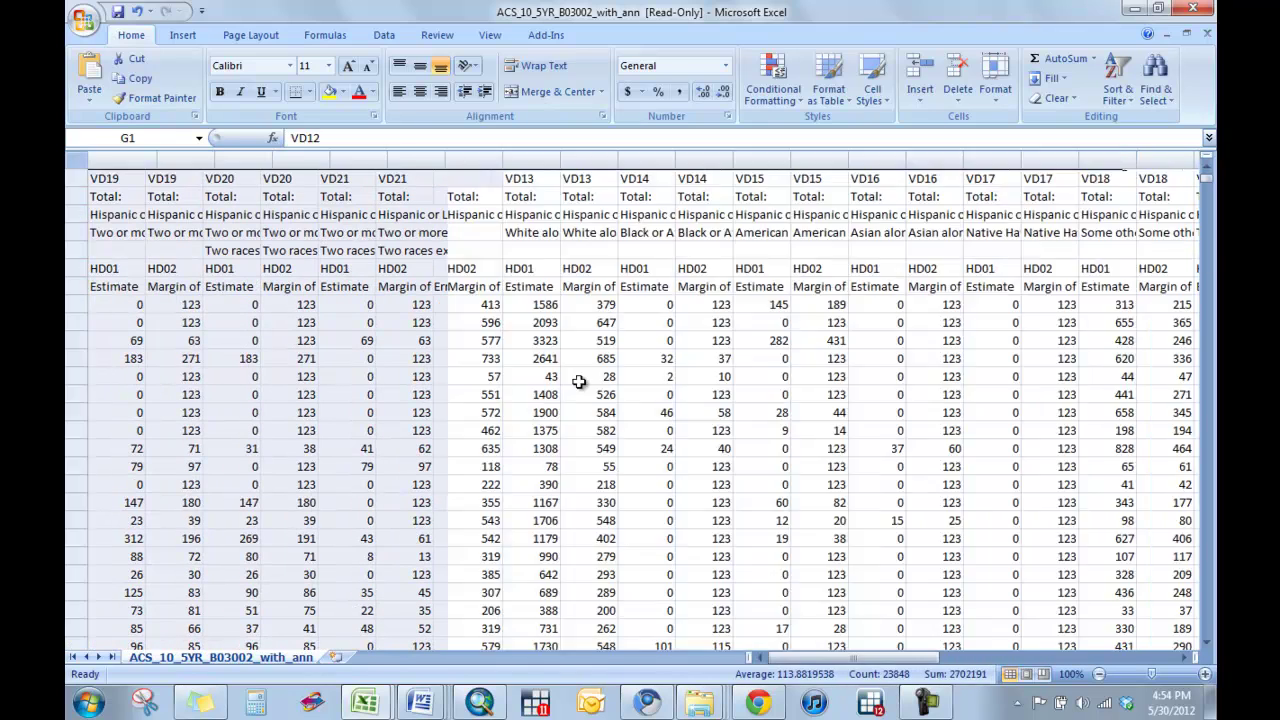
Step: Delete rows 1 through 6 above the renamed column headings
drag(1000, 657, 880, 654)
drag(78, 178, 80, 268)
right_click(125, 228)
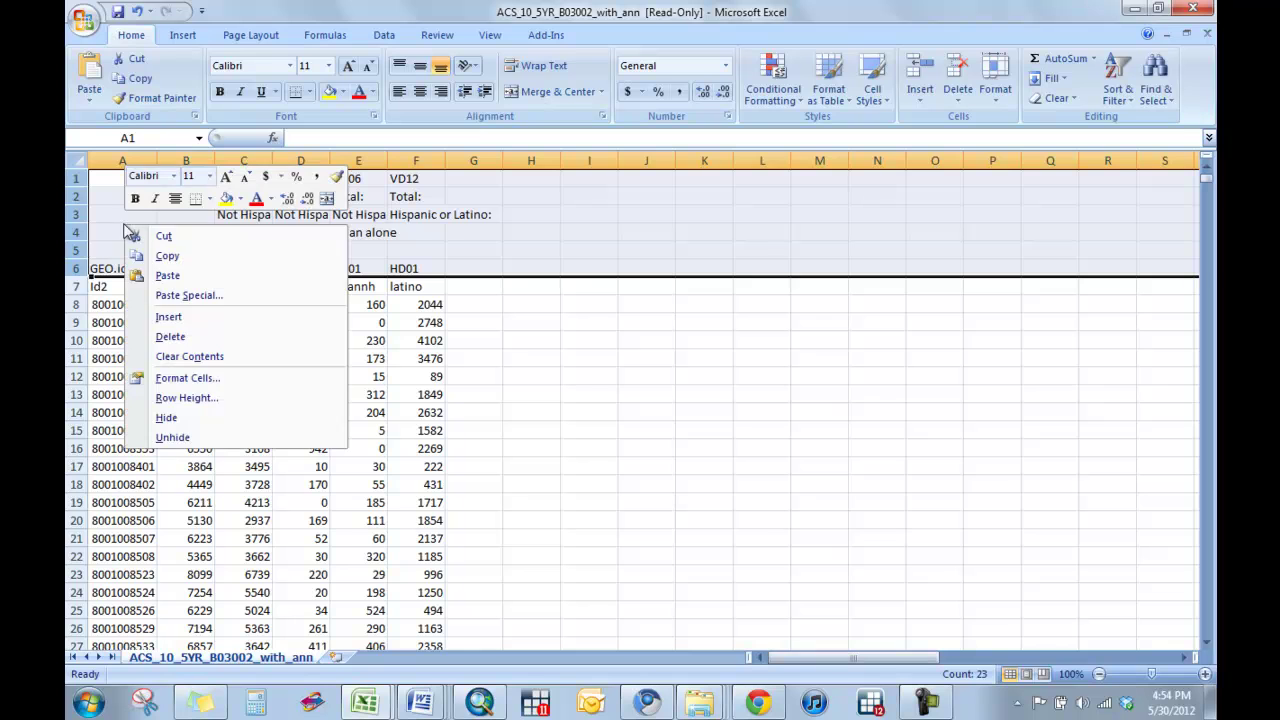
click(170, 336)
Step: Rename the Id2 heading in cell A1 as joinid
key(Down)
key(Down)
key(Up)
key(Up)
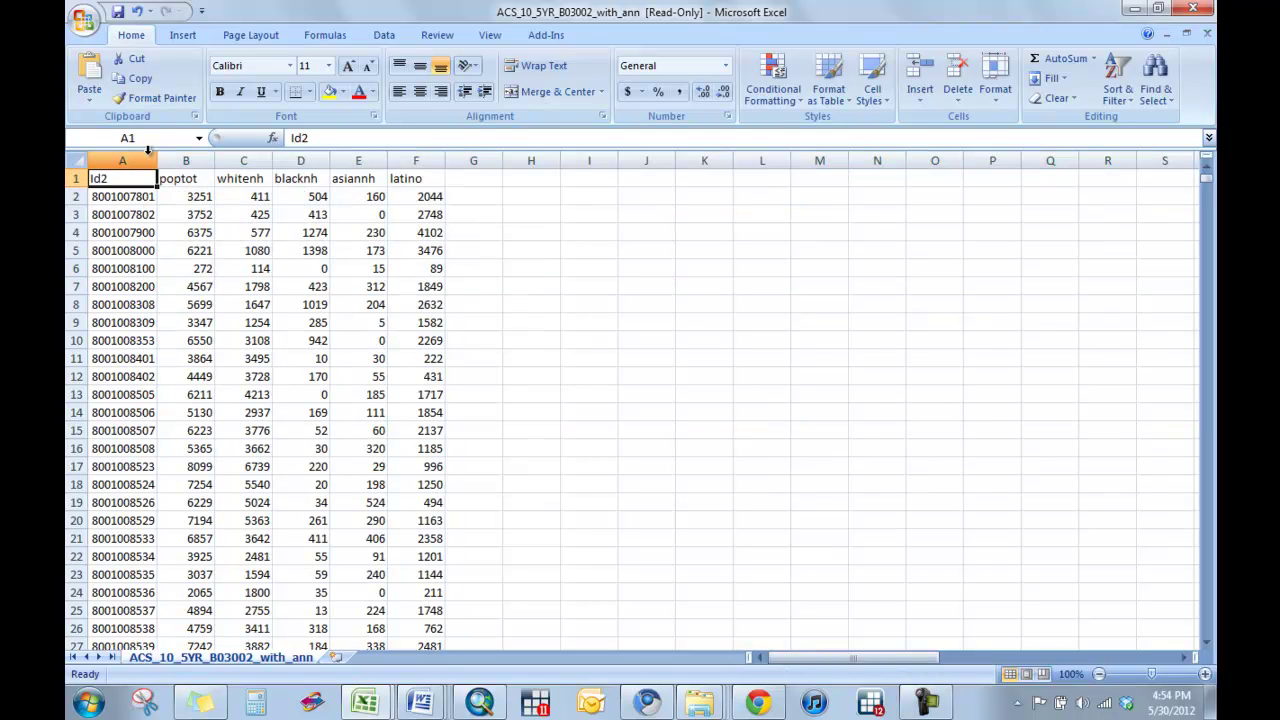
text(join)
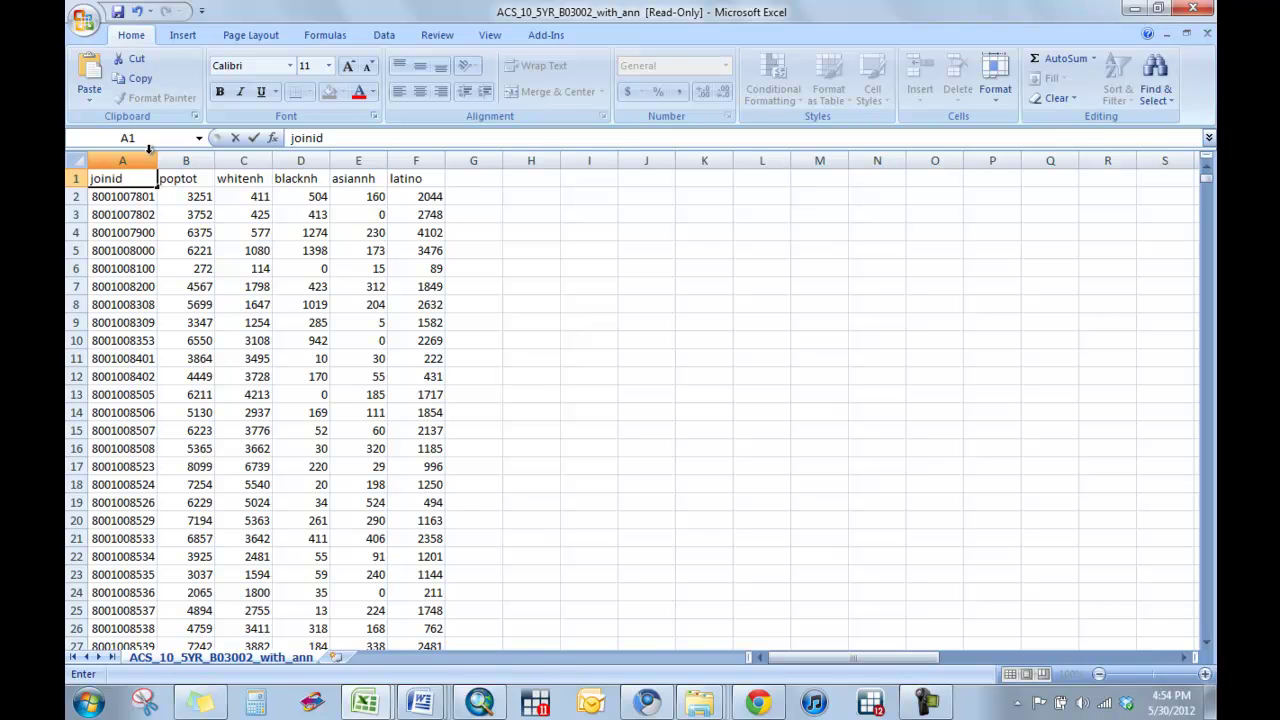
text(id)
key(Tab)
key(Tab)
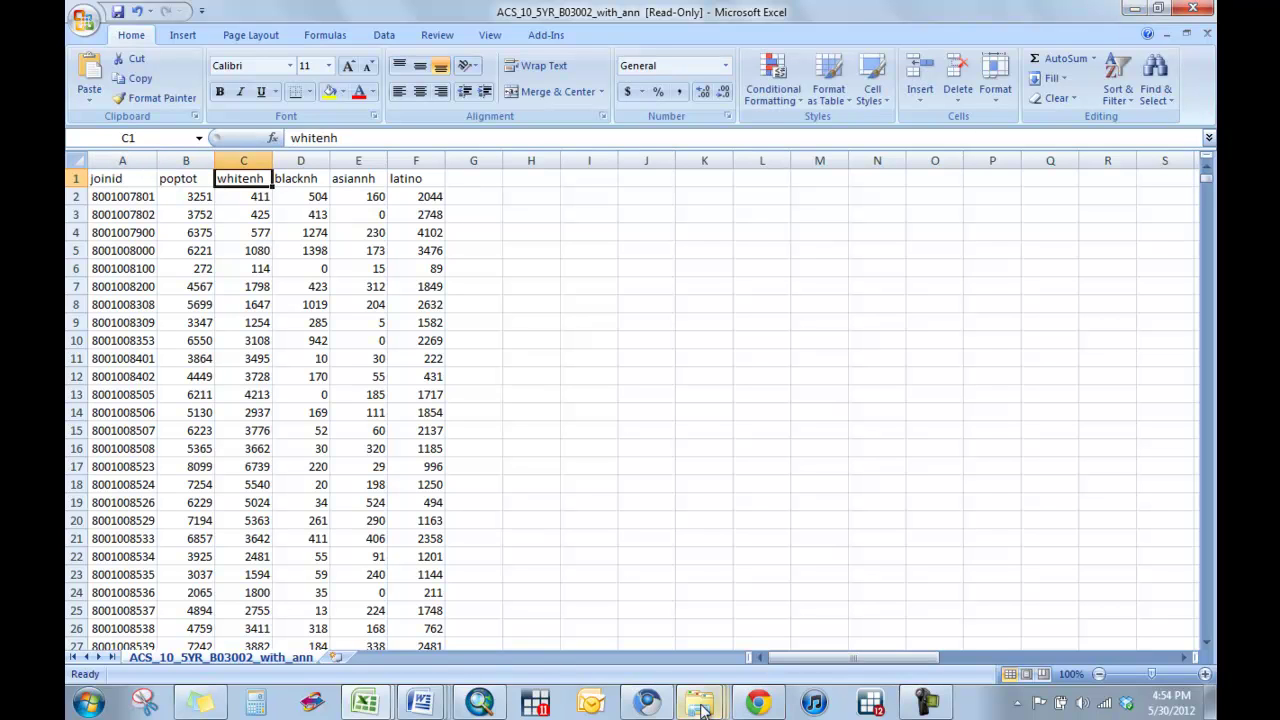
Step: Open the ACS_10_5YR_B05012_with_ann file from the aff_download (37) folder
mouse_move(702, 710)
click(912, 600)
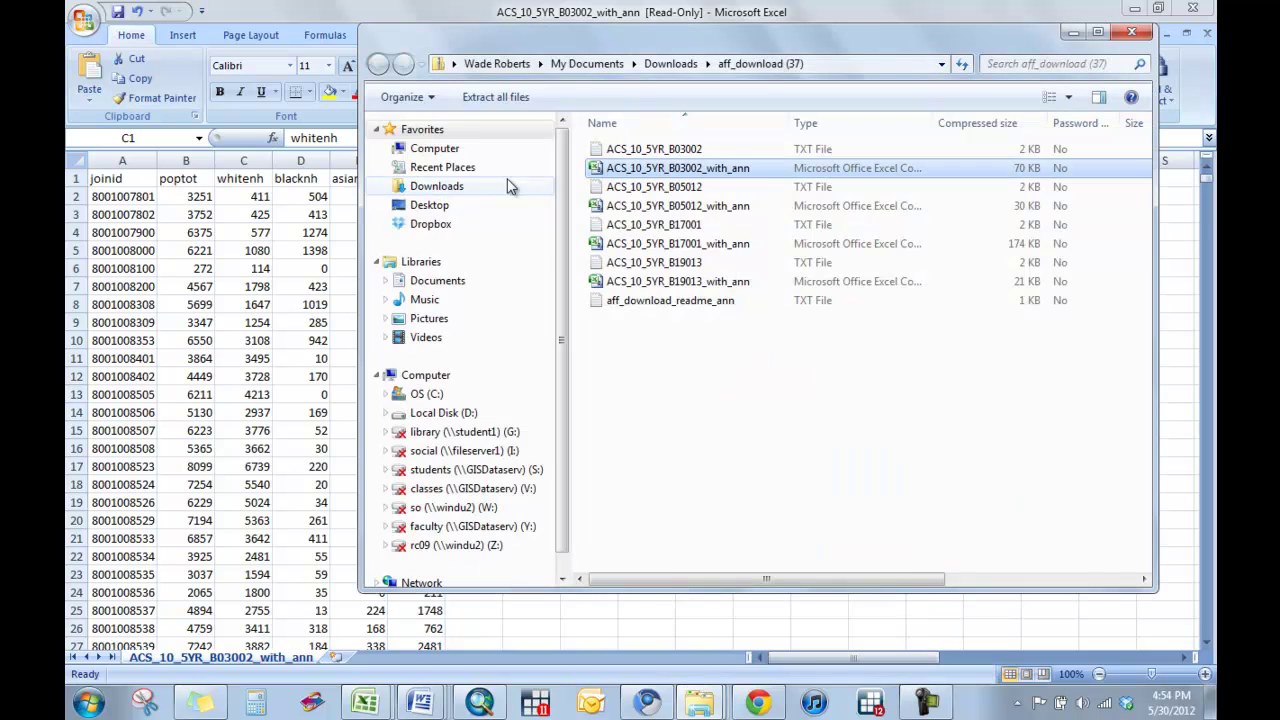
double_click(663, 208)
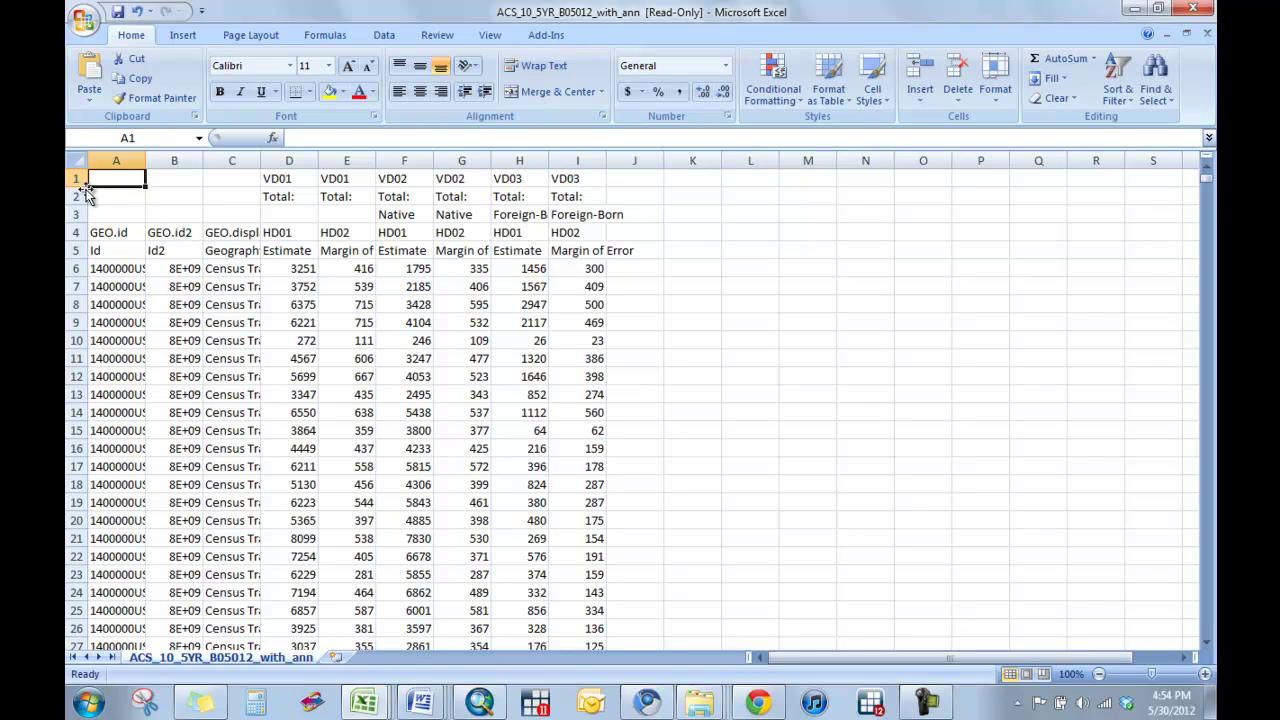
Step: Rename the Native estimate heading in row 5 as native and the Foreign-Born estimate heading as forborn
click(412, 254)
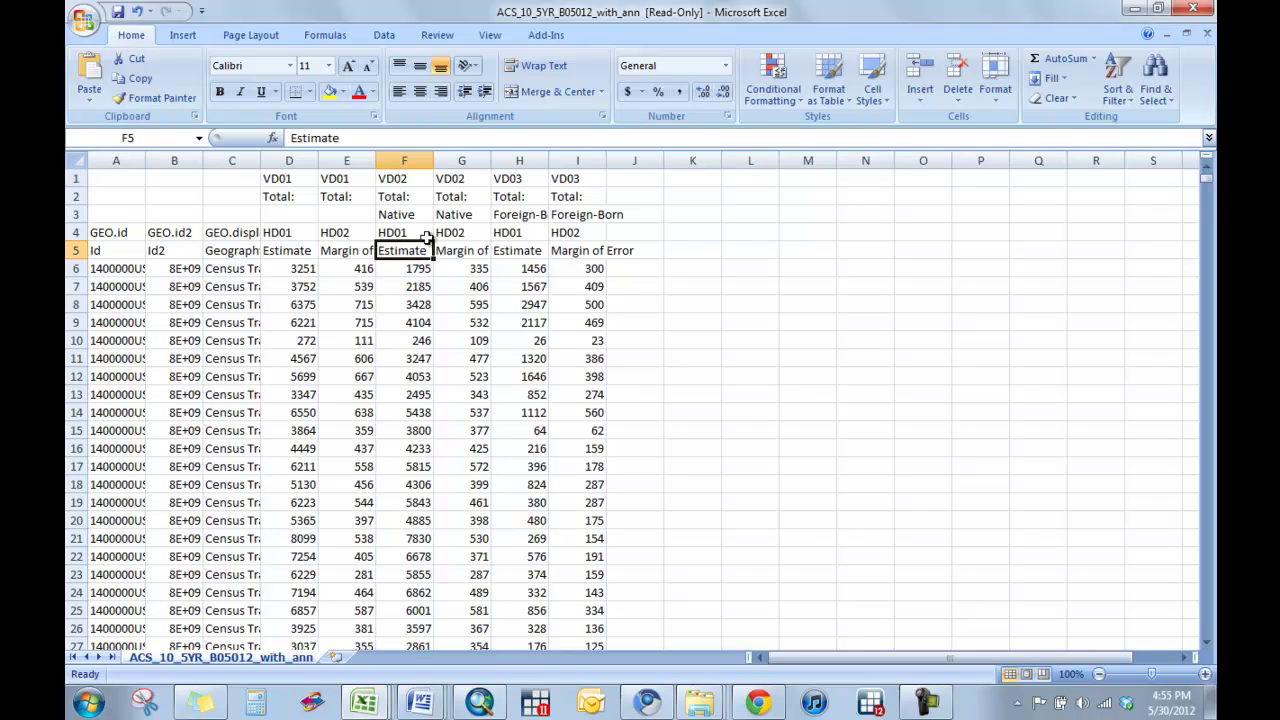
text(native)
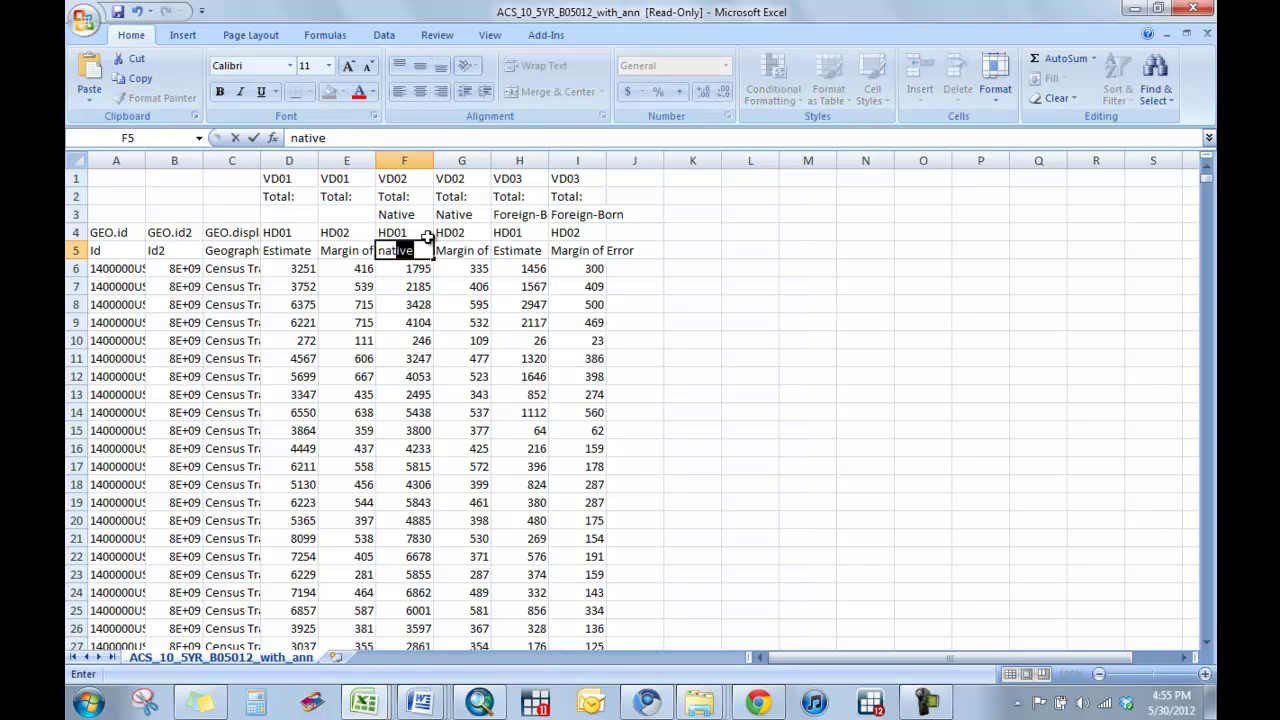
key(Tab)
key(Tab)
text(for)
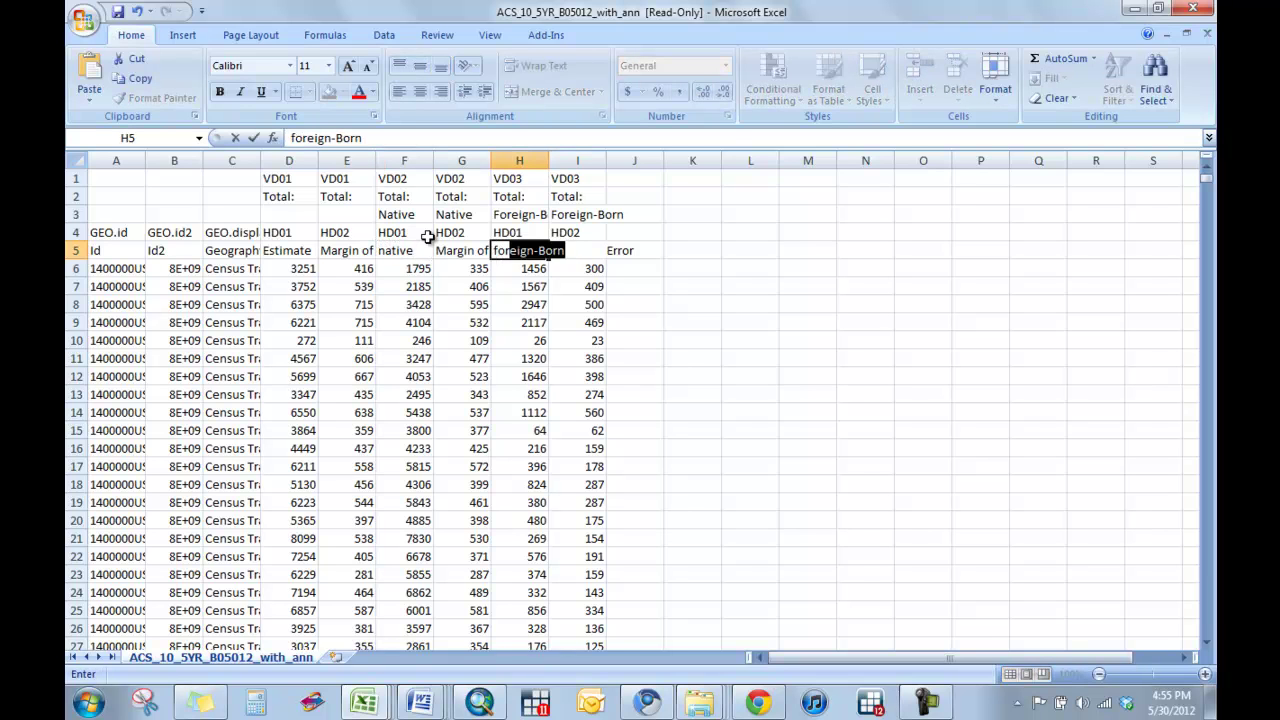
text( orrn)
key(Tab)
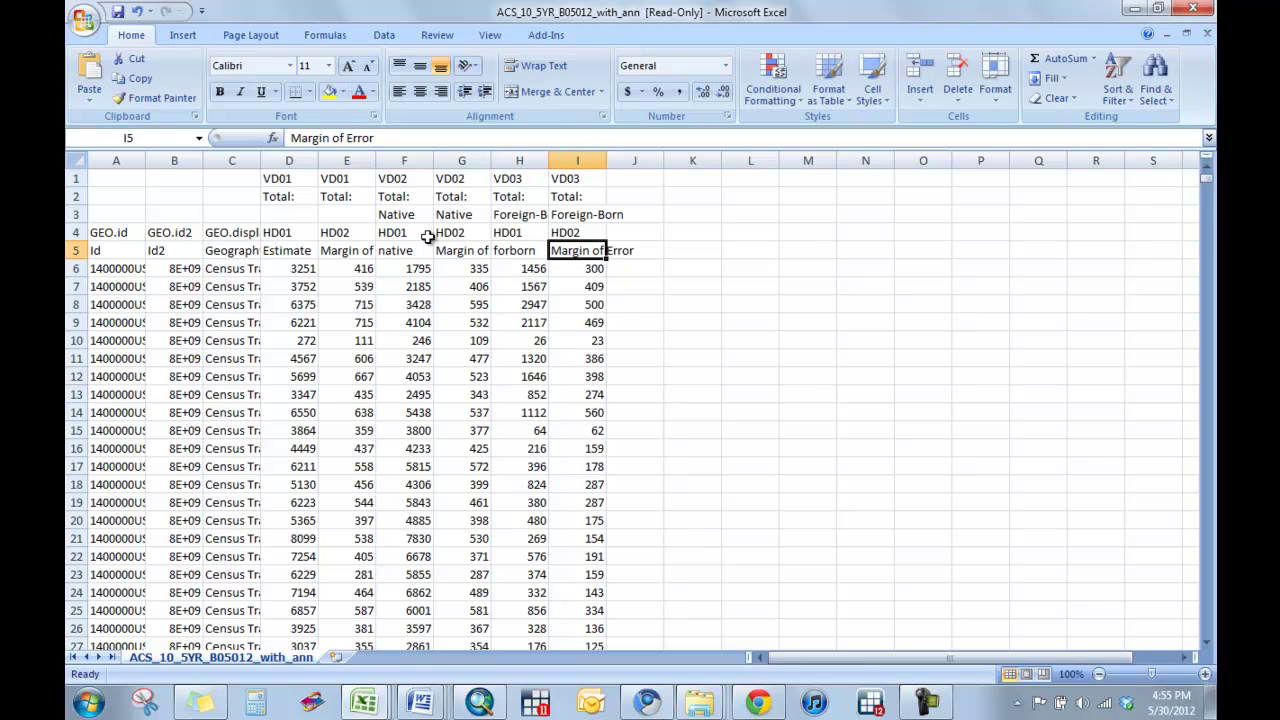
Step: Delete the margin of error columns for the total, native and foreign-born populations
click(577, 161)
drag(461, 161, 577, 161)
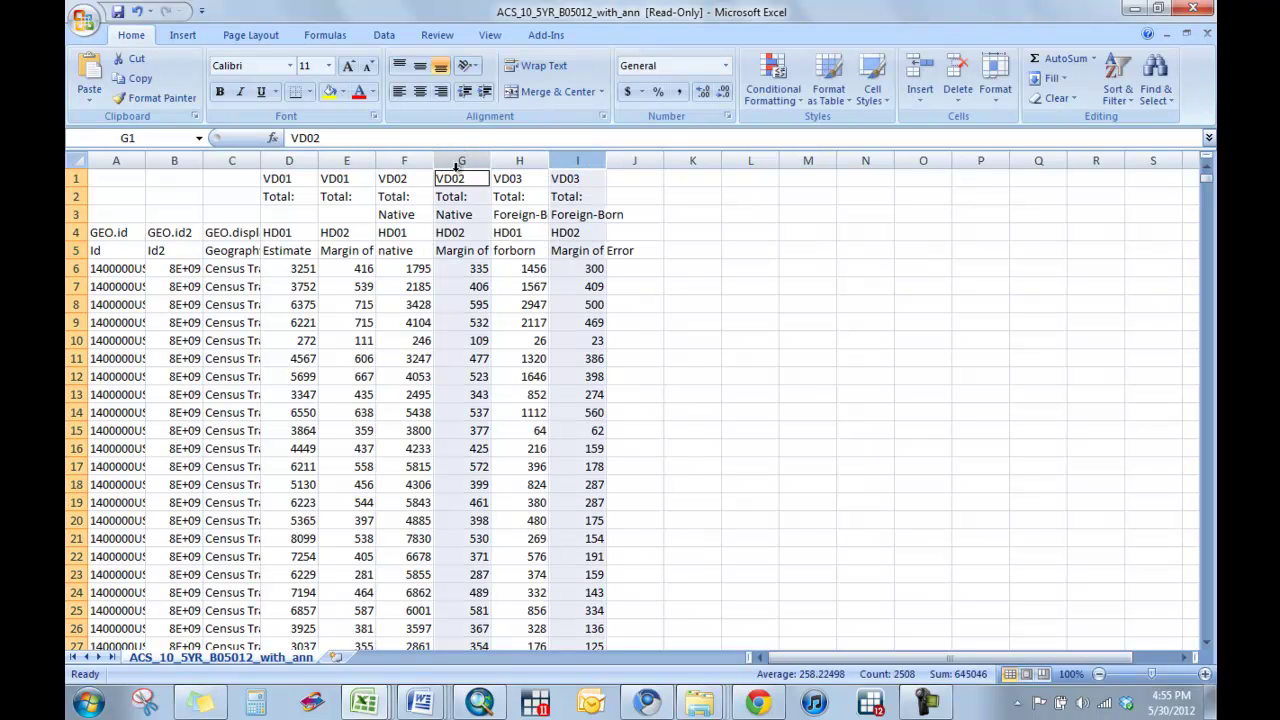
right_click(455, 203)
click(528, 229)
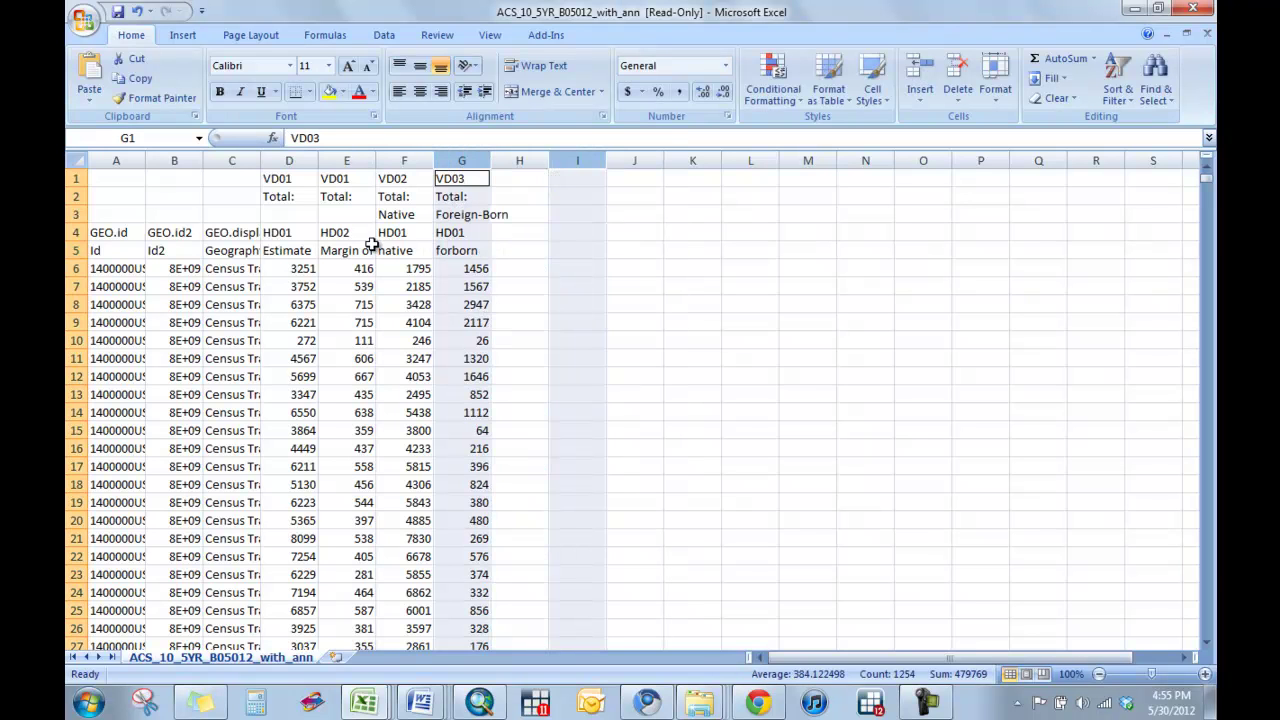
click(336, 161)
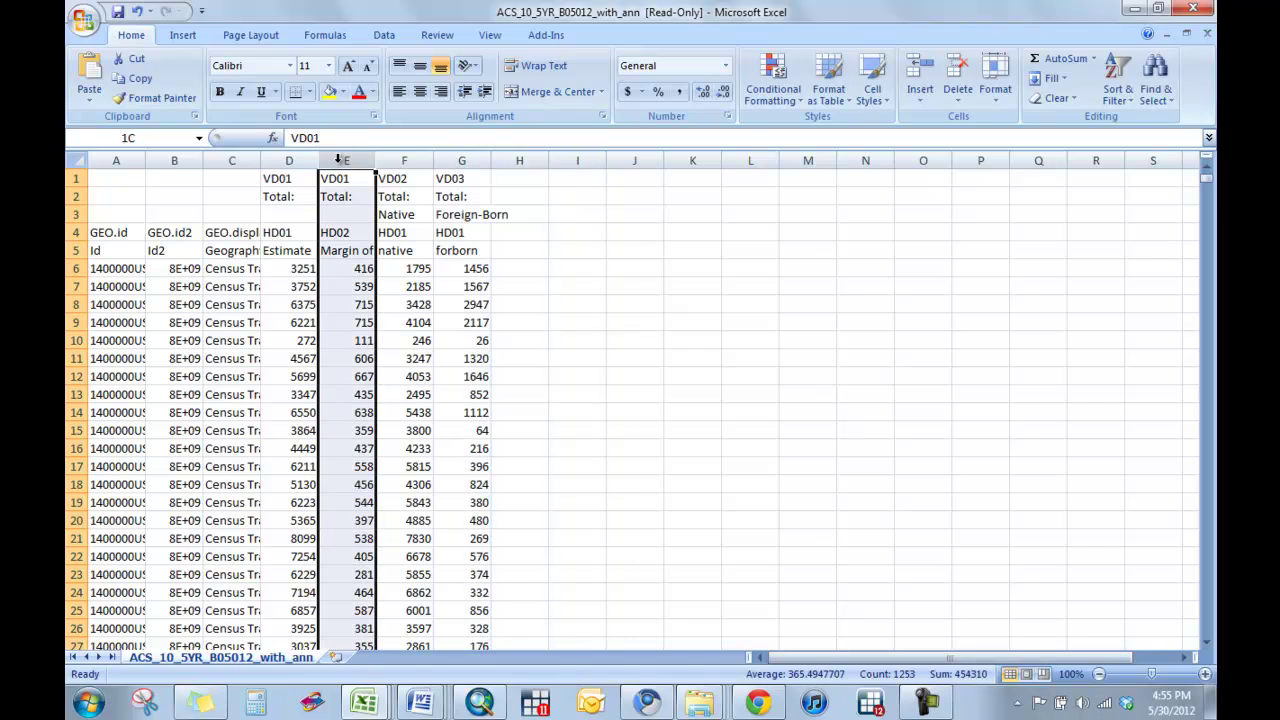
right_click(337, 213)
click(368, 328)
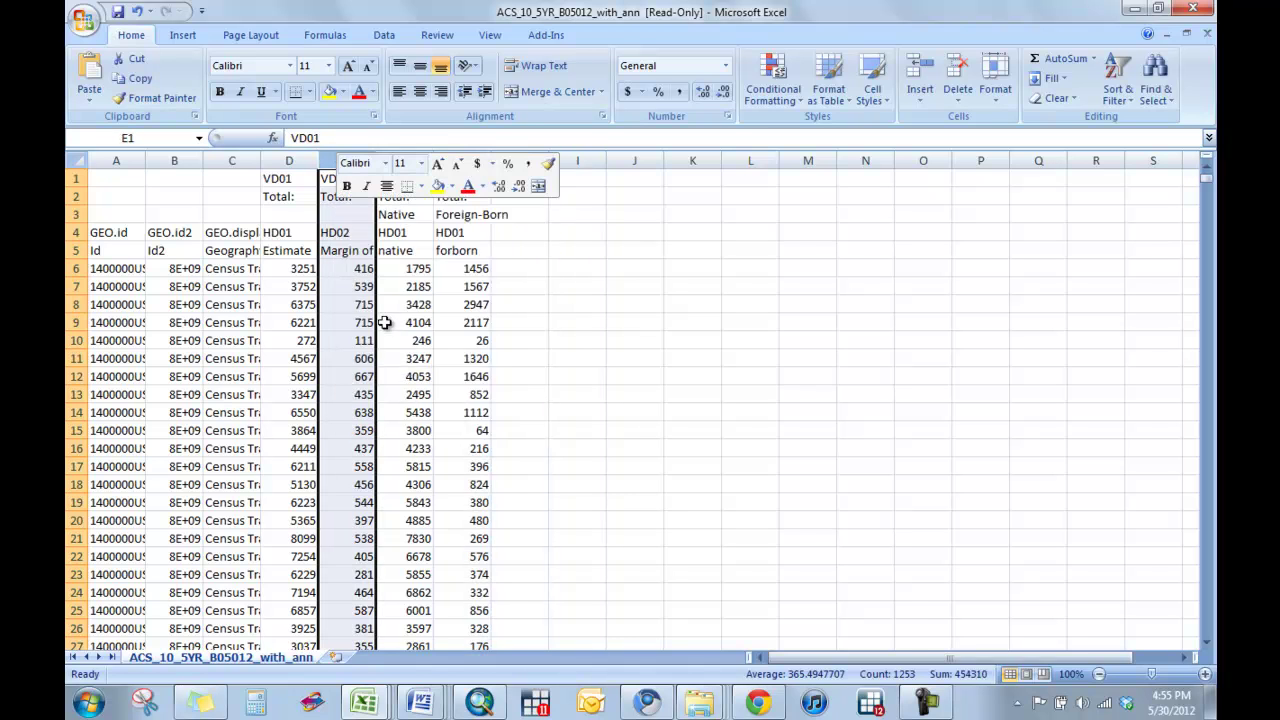
Step: Rename the total population Estimate heading in cell D5 as poptotnf
click(285, 252)
text(poptotnf)
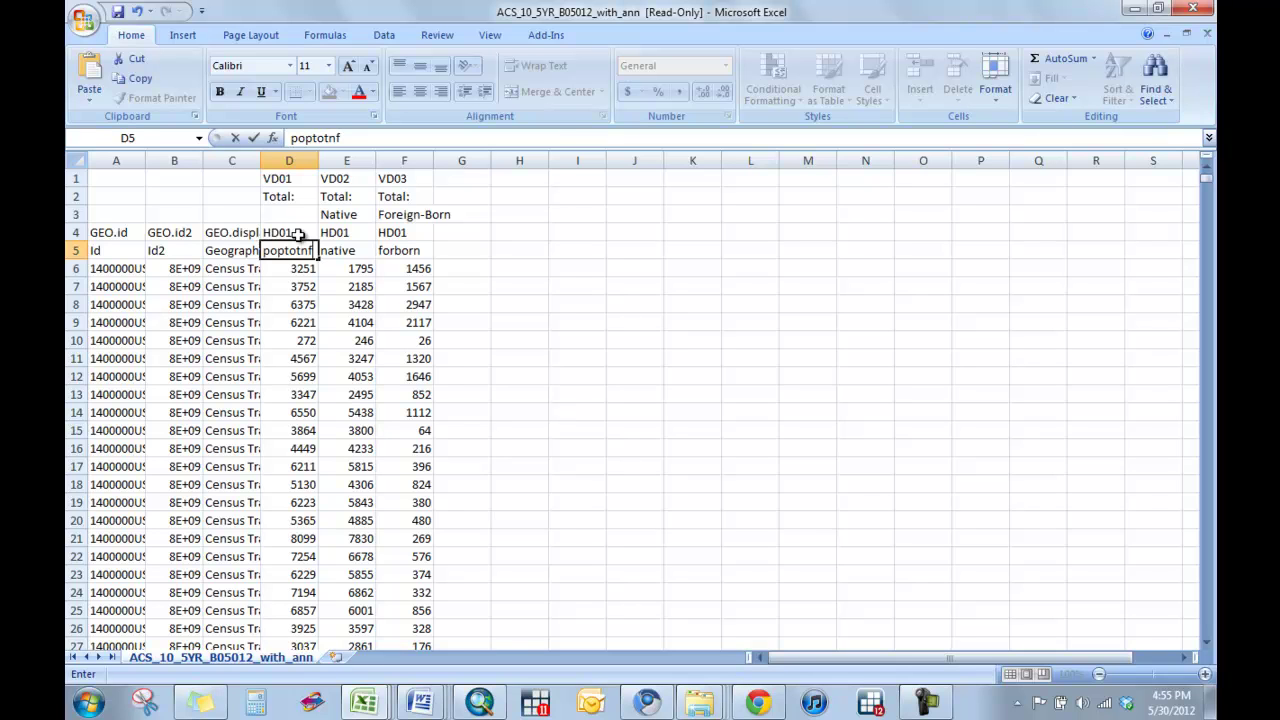
key(Tab)
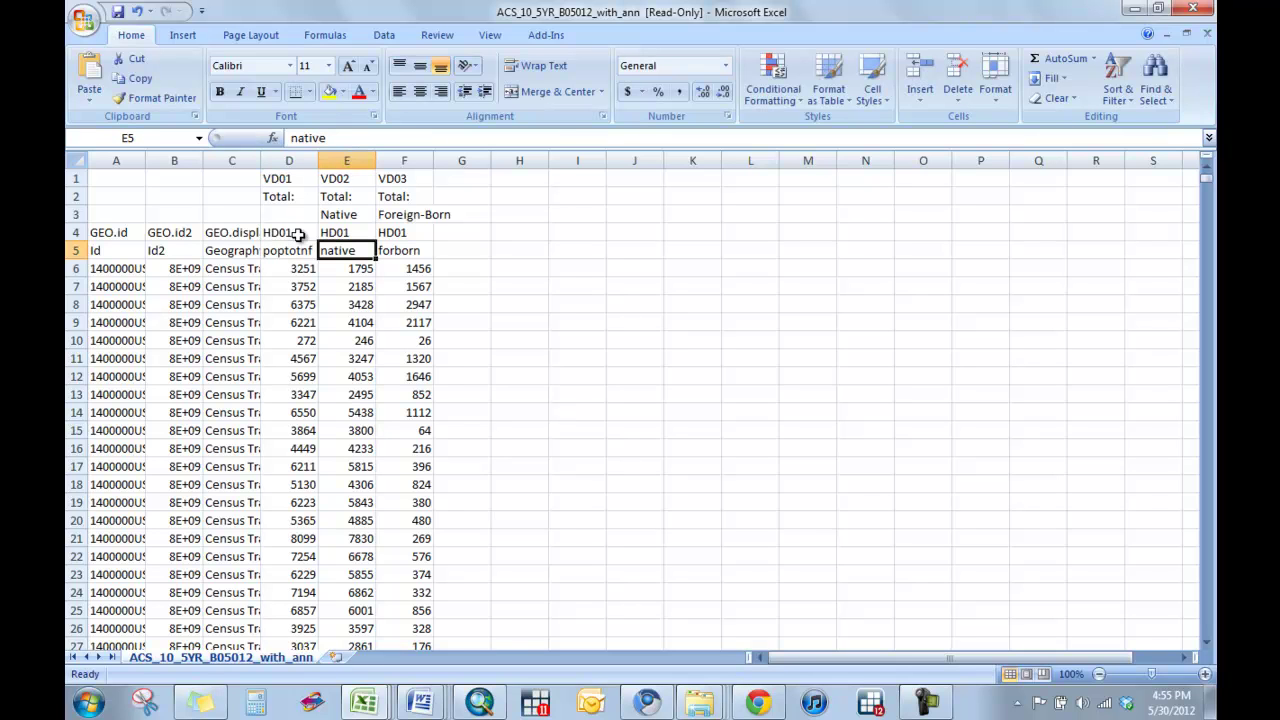
Step: Delete the Geography column and widen the Id2 column to fit the full tract IDs
click(233, 160)
right_click(233, 160)
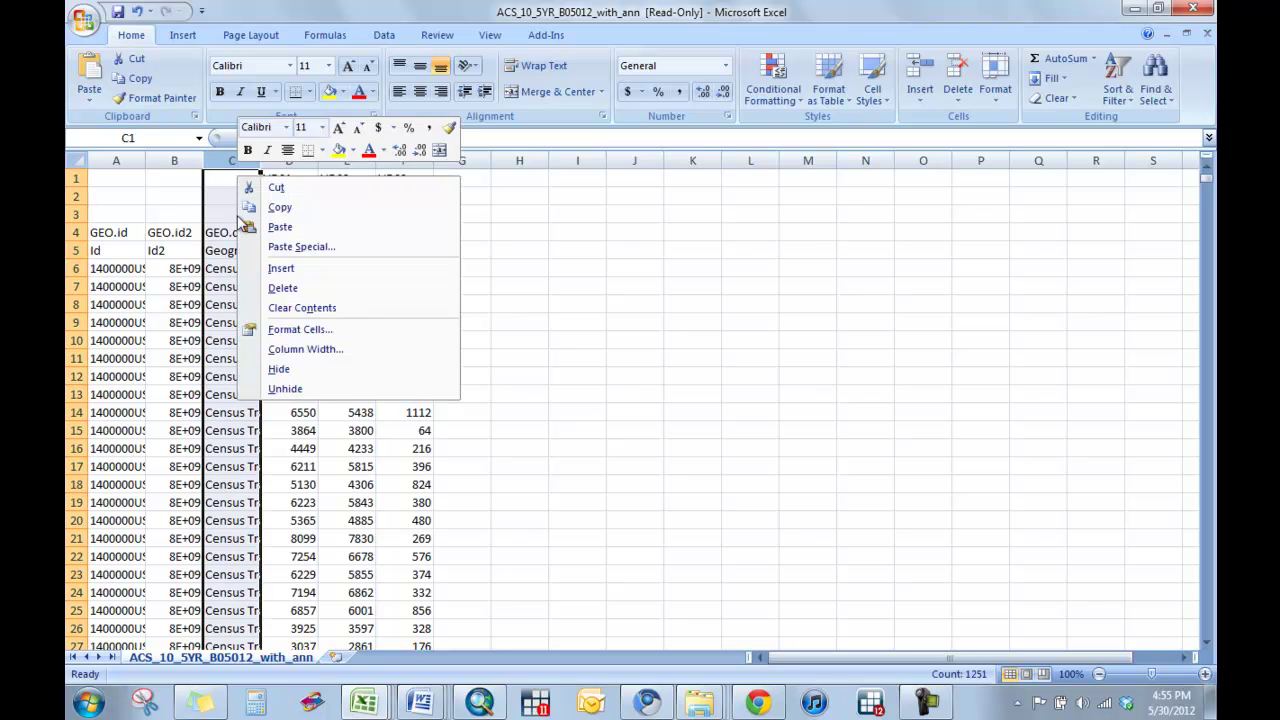
click(272, 289)
double_click(204, 161)
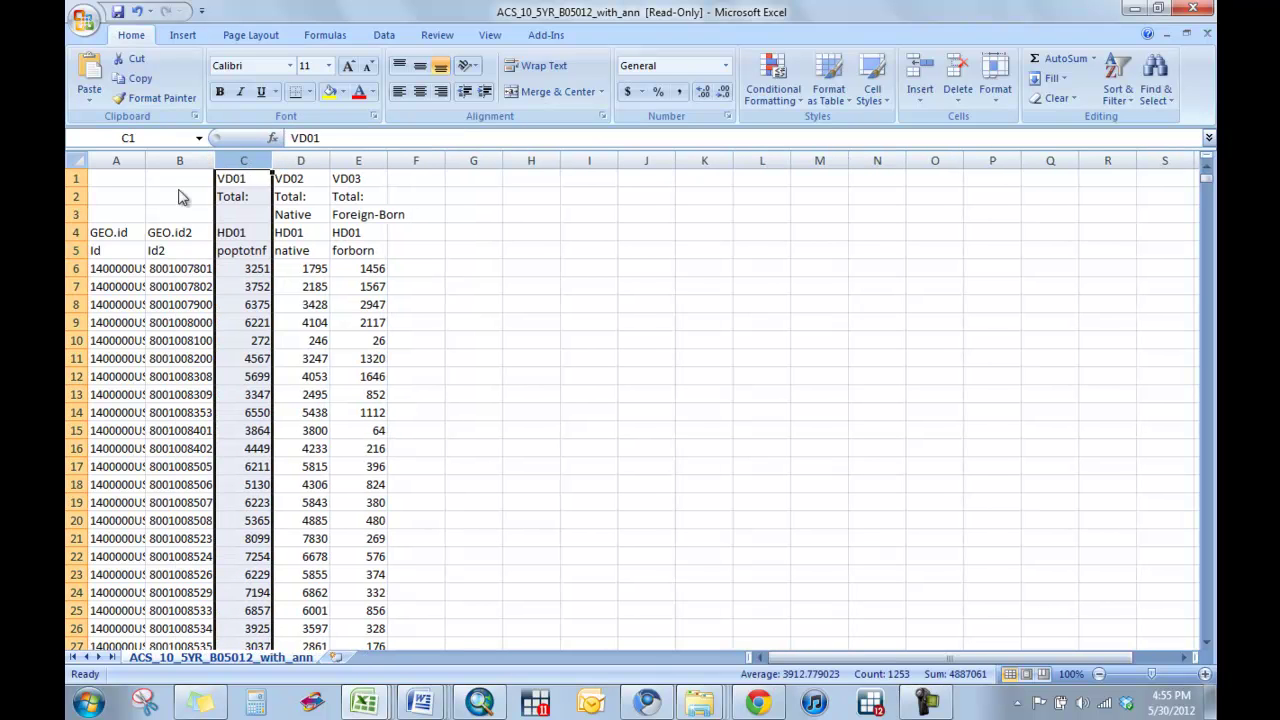
Step: Delete rows 1 through 4 above the poptotnf, native and forborn headings
drag(78, 186, 92, 234)
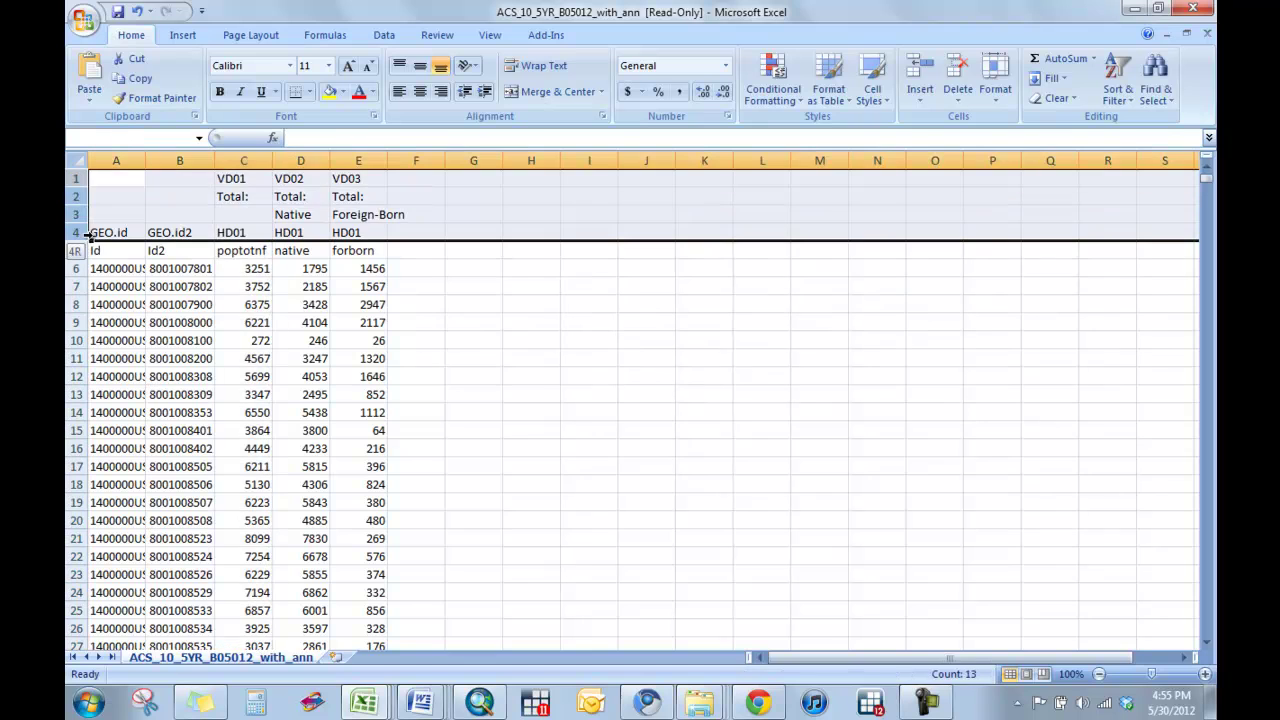
right_click(158, 206)
click(205, 316)
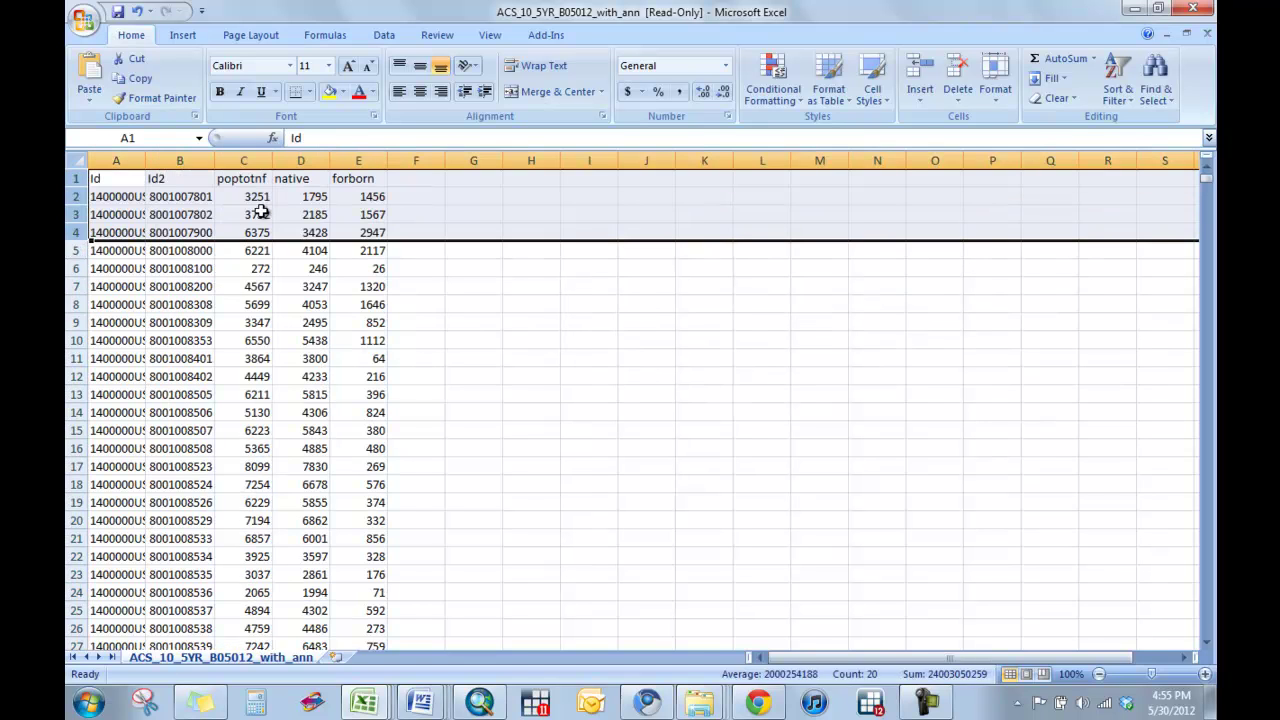
Step: Copy the poptotnf, native and forborn columns into the ACS_10_5YR_B03002_with_ann workbook, starting at cell G1
click(258, 197)
drag(245, 161, 355, 162)
right_click(248, 209)
click(286, 248)
mouse_move(373, 693)
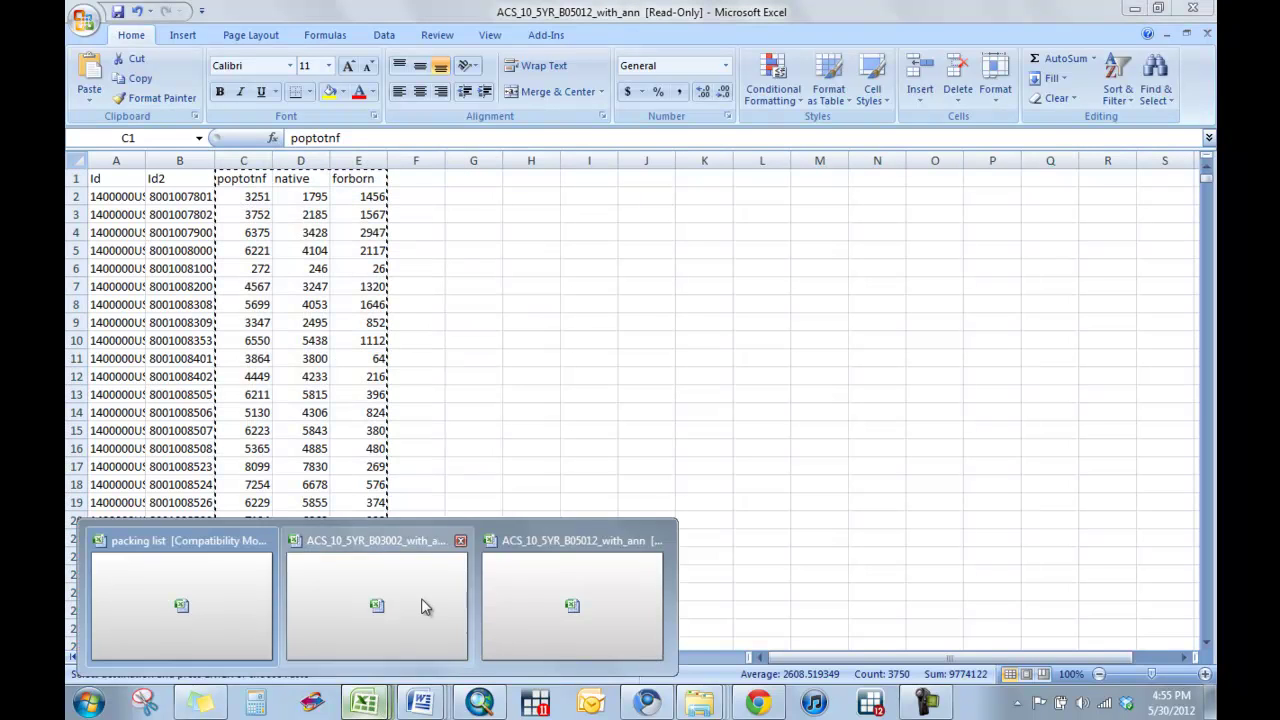
click(343, 608)
right_click(462, 180)
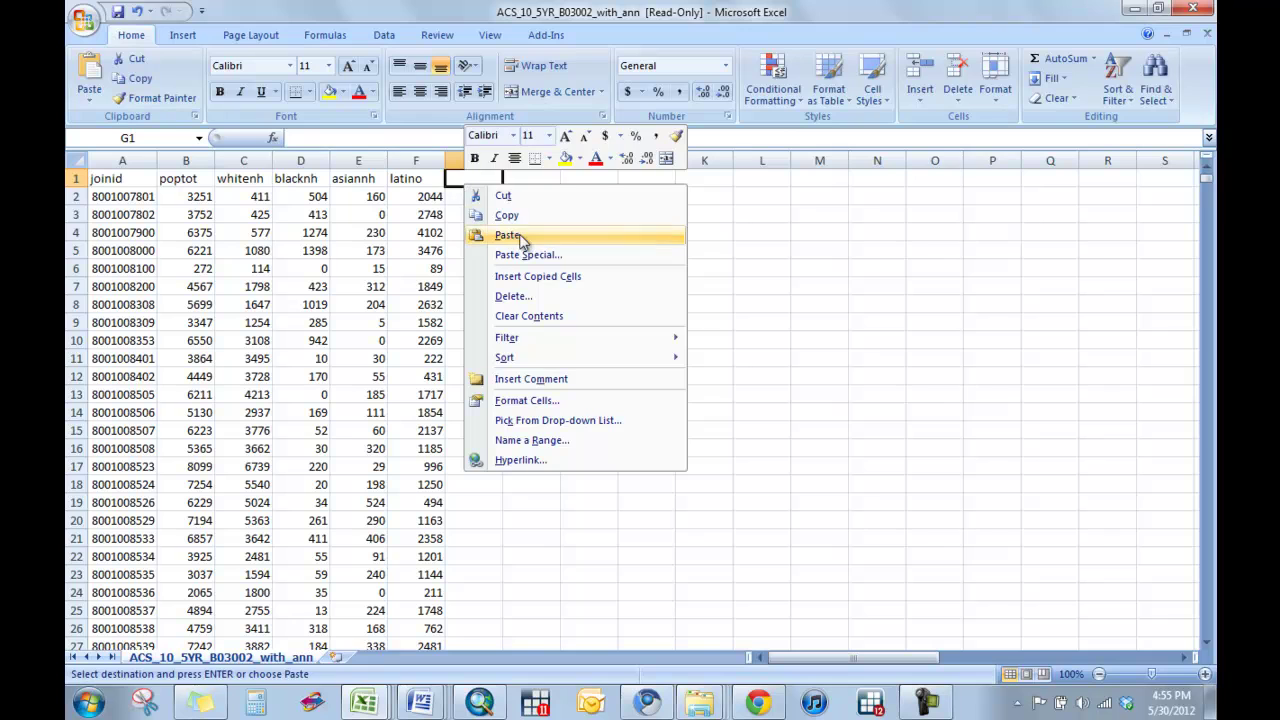
click(500, 232)
click(625, 257)
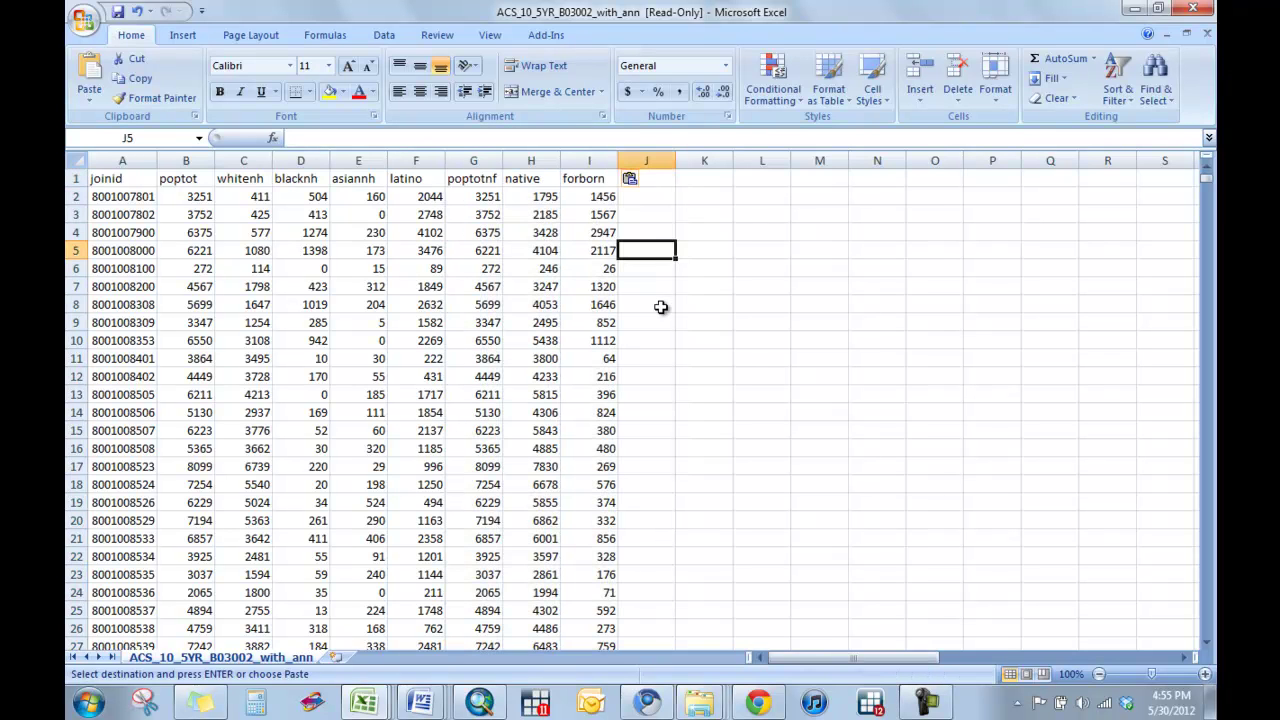
Step: Close the ACS_10_5YR_B05012_with_ann workbook and discard the copied data from the Clipboard
mouse_move(364, 703)
click(657, 541)
click(643, 397)
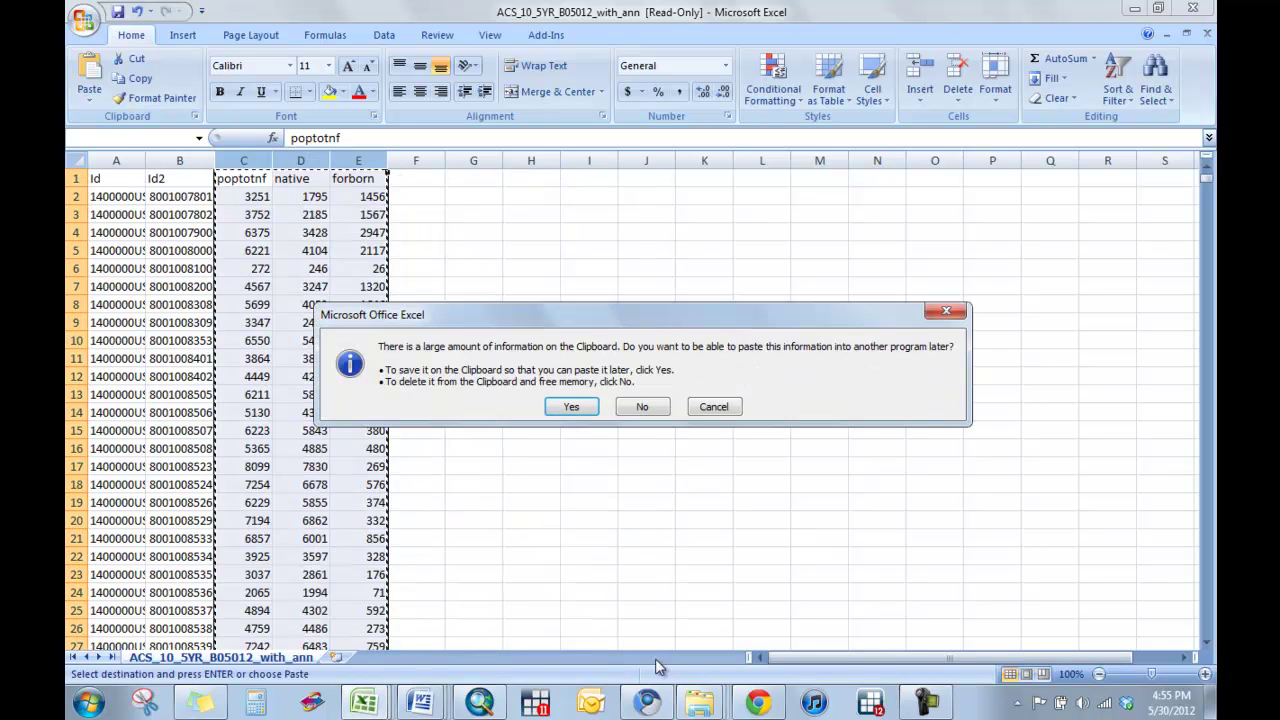
click(642, 407)
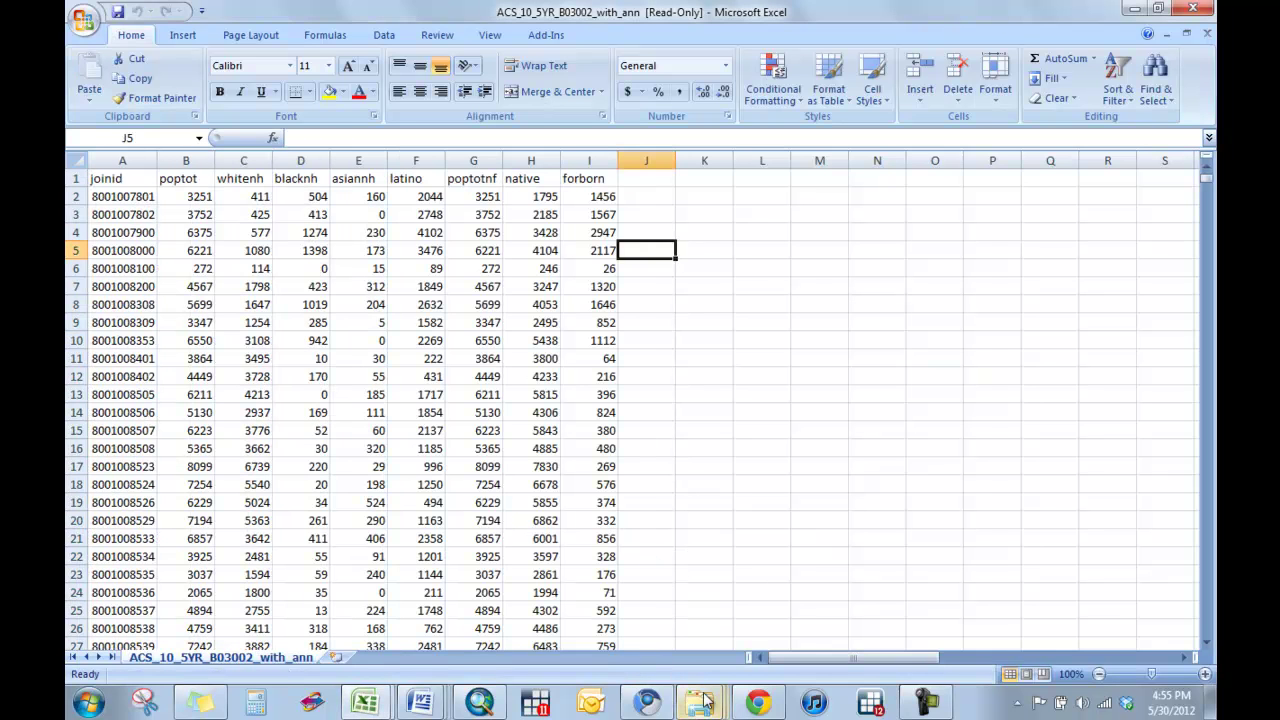
Step: Open the ACS_10_5YR_B17001_with_ann file from the aff_download (37) folder
click(706, 700)
click(708, 610)
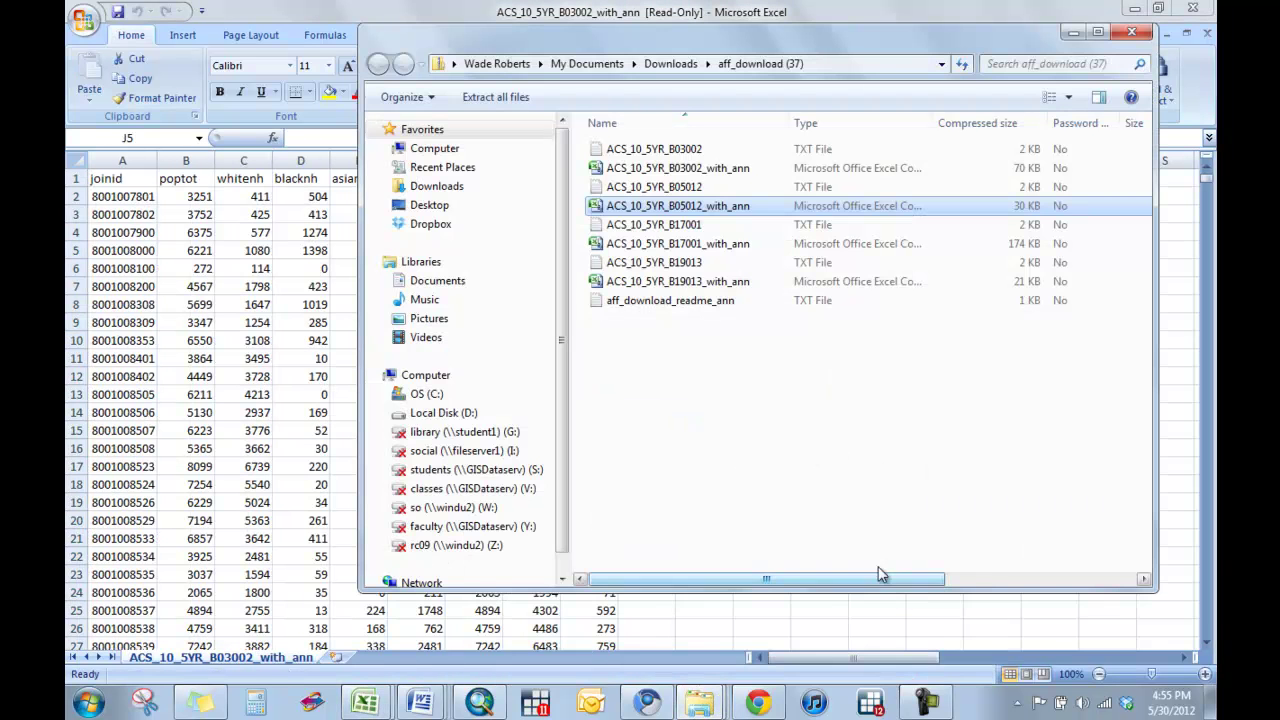
double_click(688, 245)
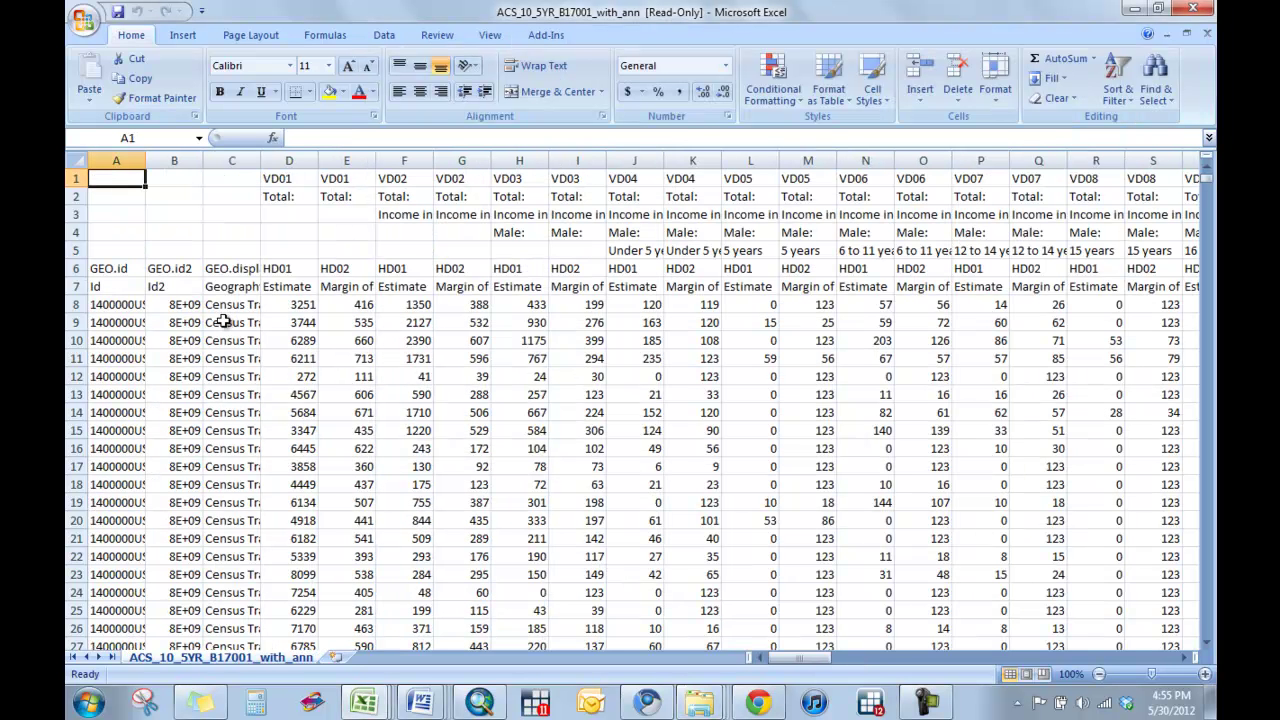
Step: Read the full VD02 description in row 3, and rename the VD01 total Estimate heading in cell D7 as povstat
click(415, 214)
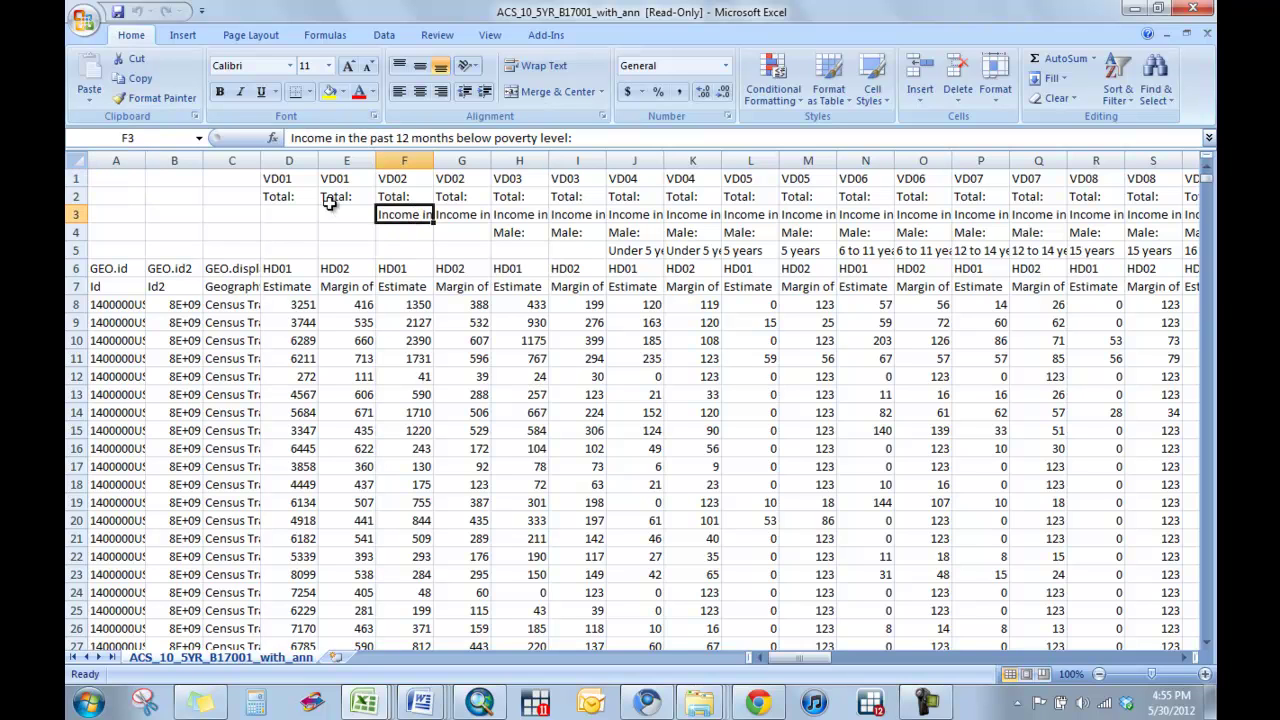
click(283, 285)
text(pov)
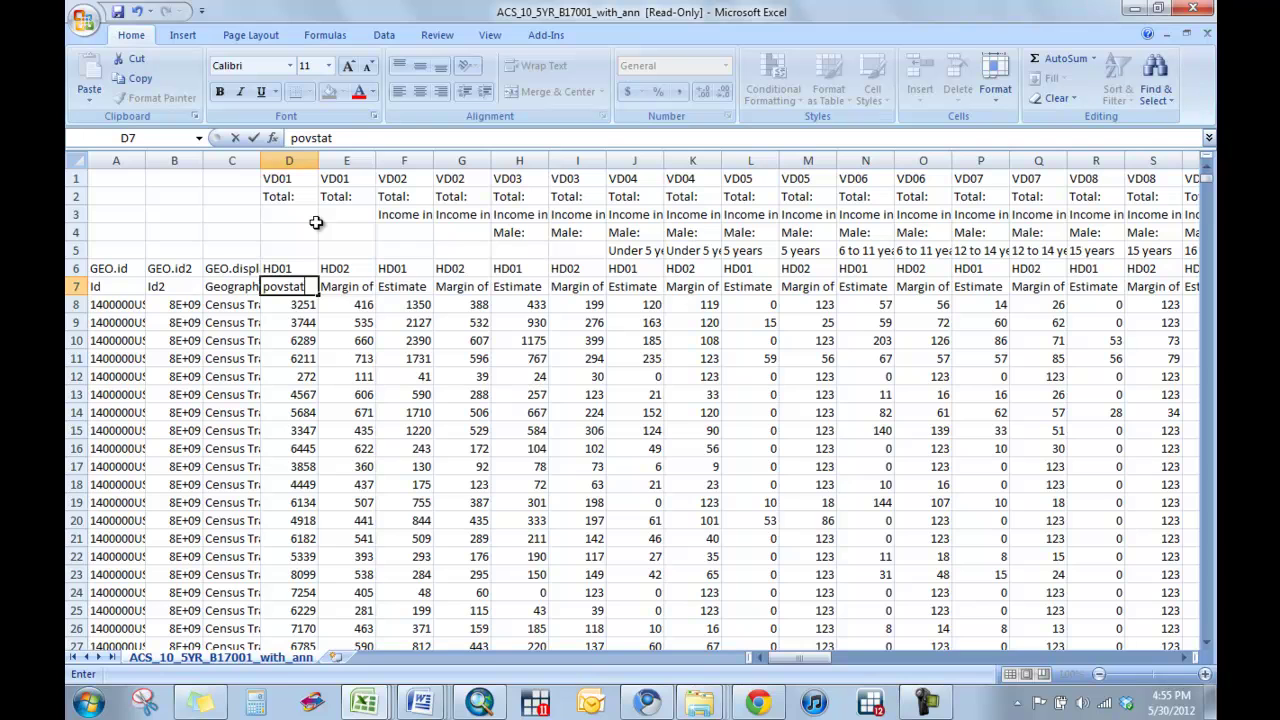
key(Tab)
key(Tab)
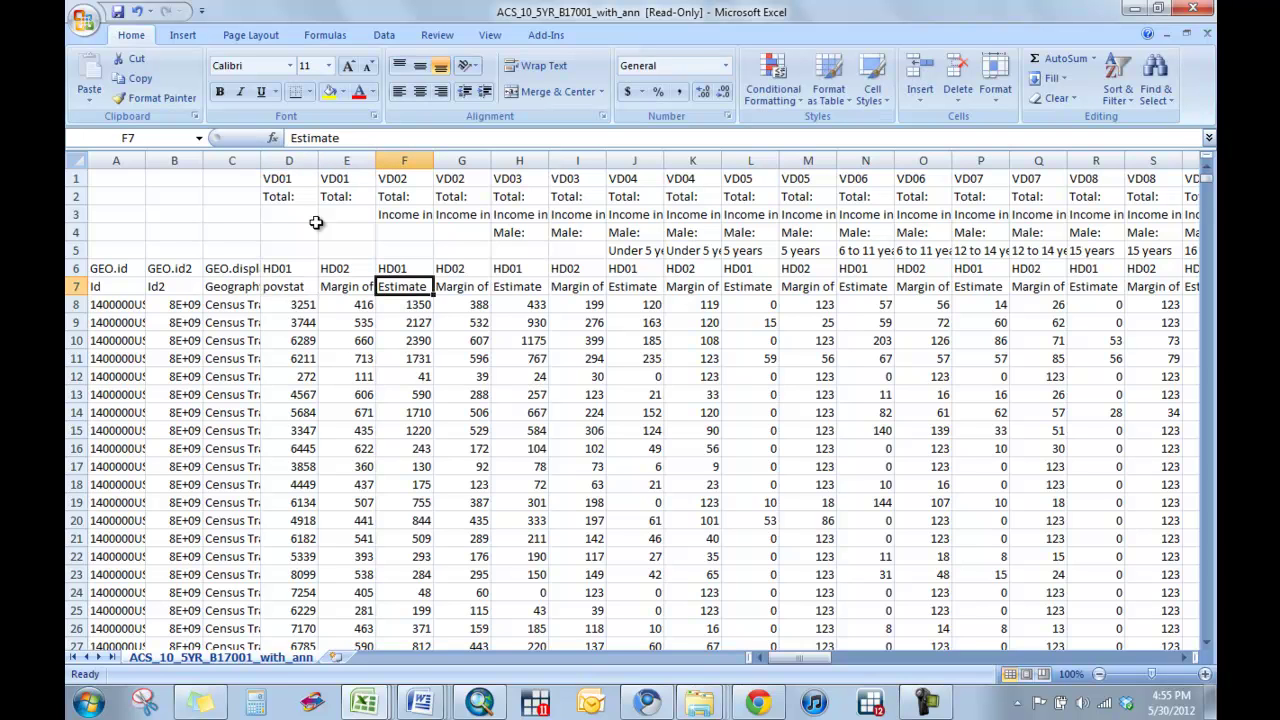
Step: Recheck the VD02 description in row 3 and rename its Estimate heading in cell F7 as povbelow
key(Up)
key(Up)
key(Up)
key(Up)
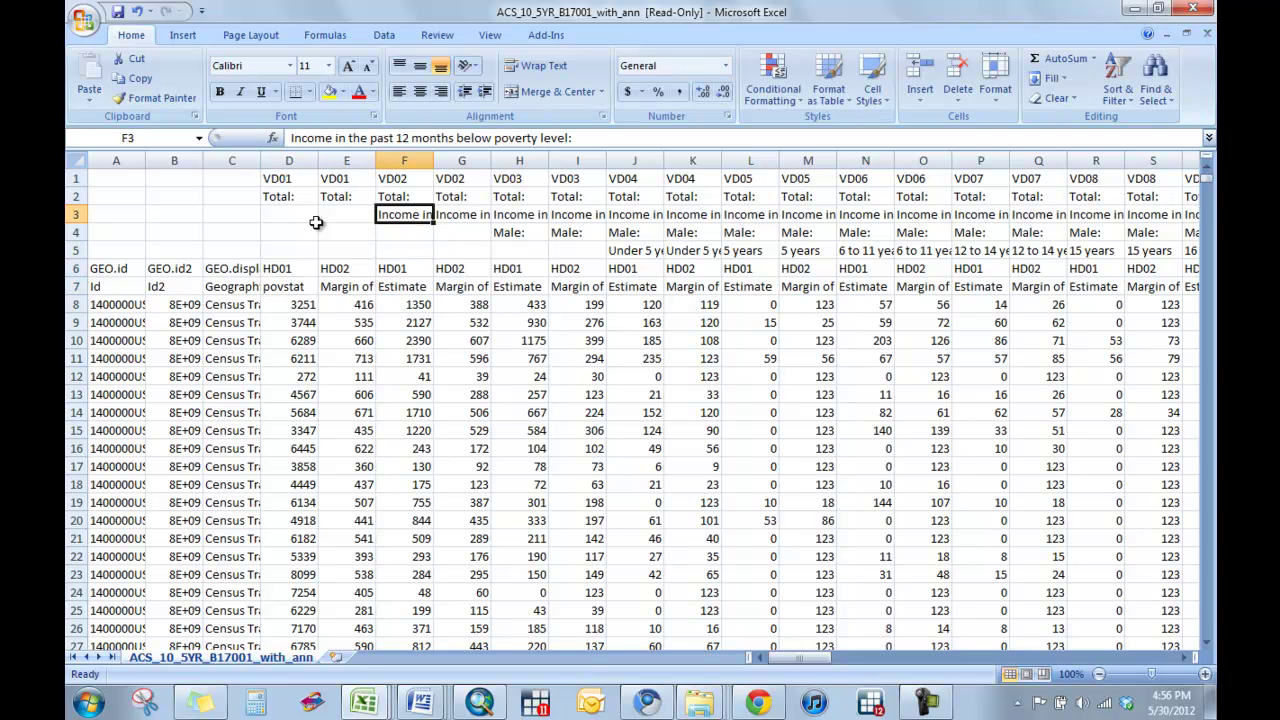
key(Down)
key(Down)
key(Down)
key(Down)
text(p)
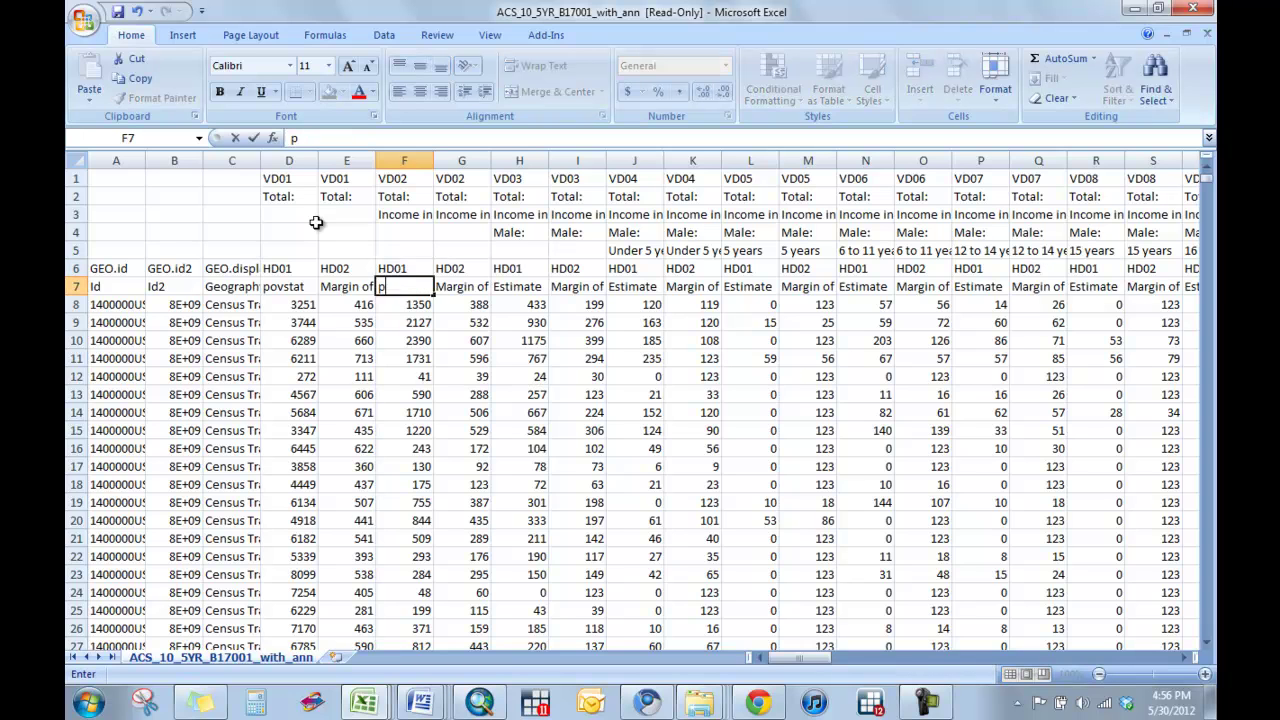
text(ovbelow)
key(Tab)
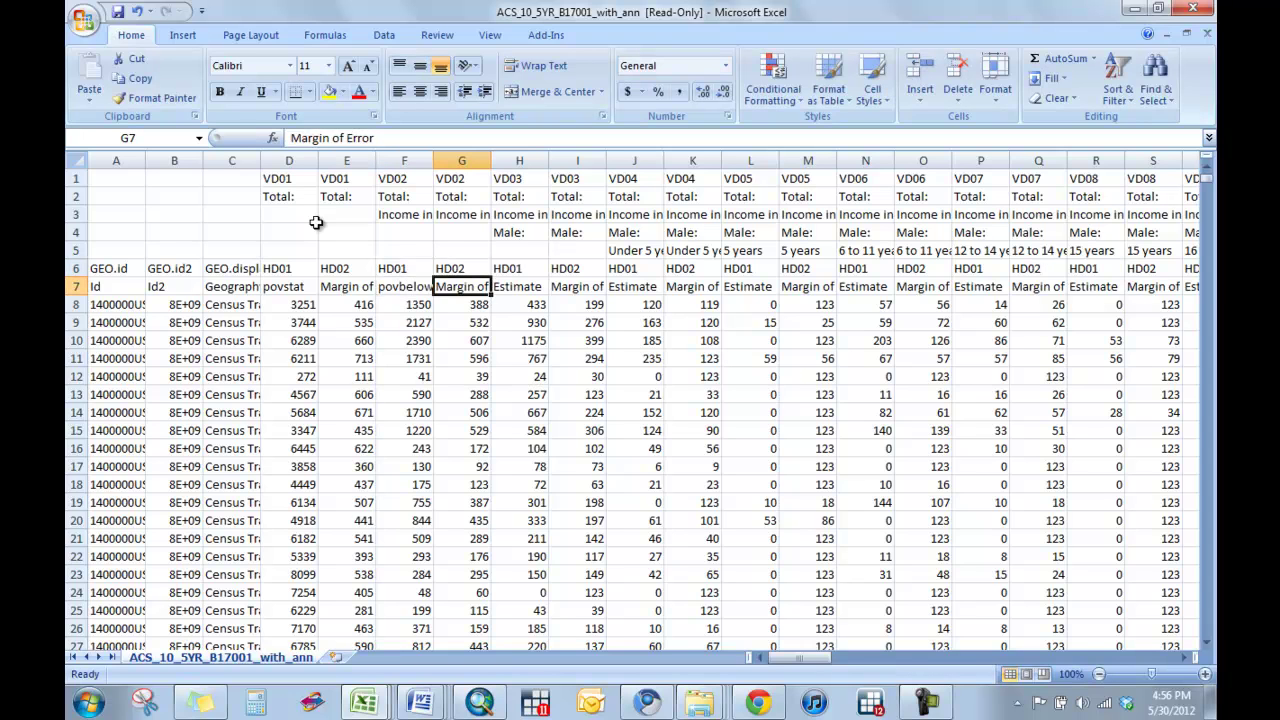
Step: Delete the six rows above the povstat headings and the Margin of Error column between povstat and povbelow
drag(79, 178, 80, 270)
right_click(188, 224)
click(240, 334)
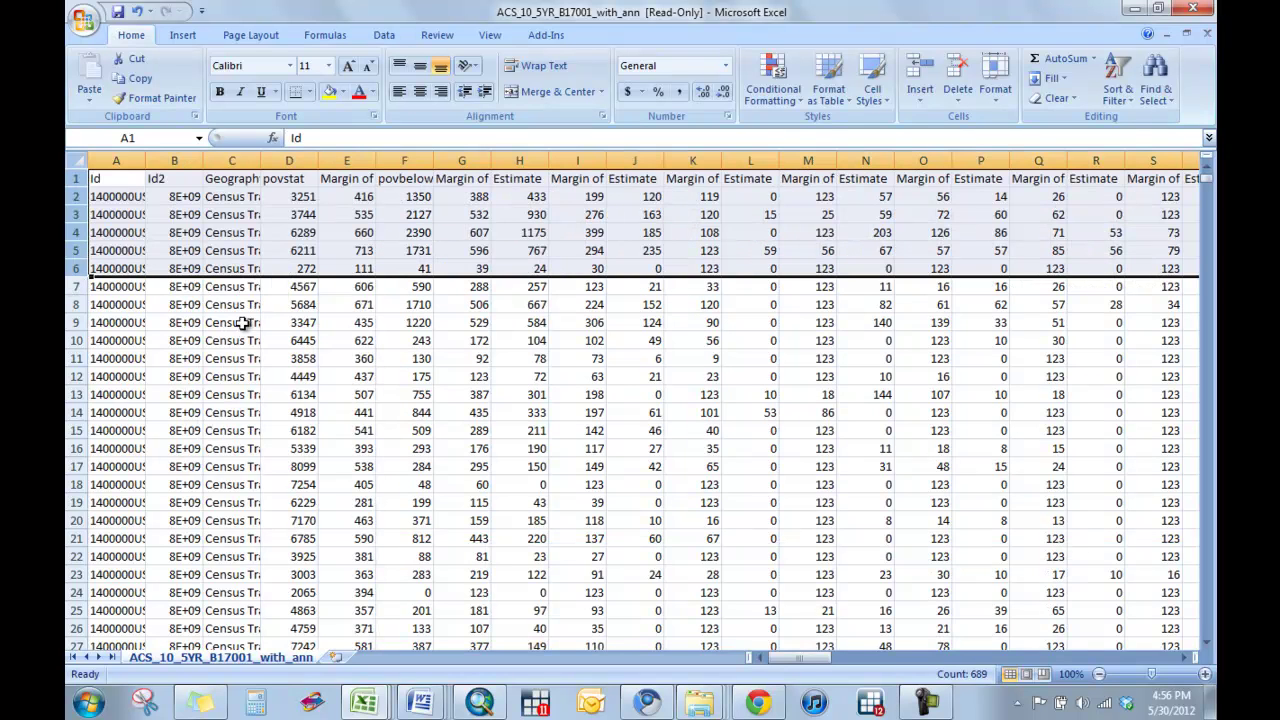
click(347, 160)
right_click(338, 200)
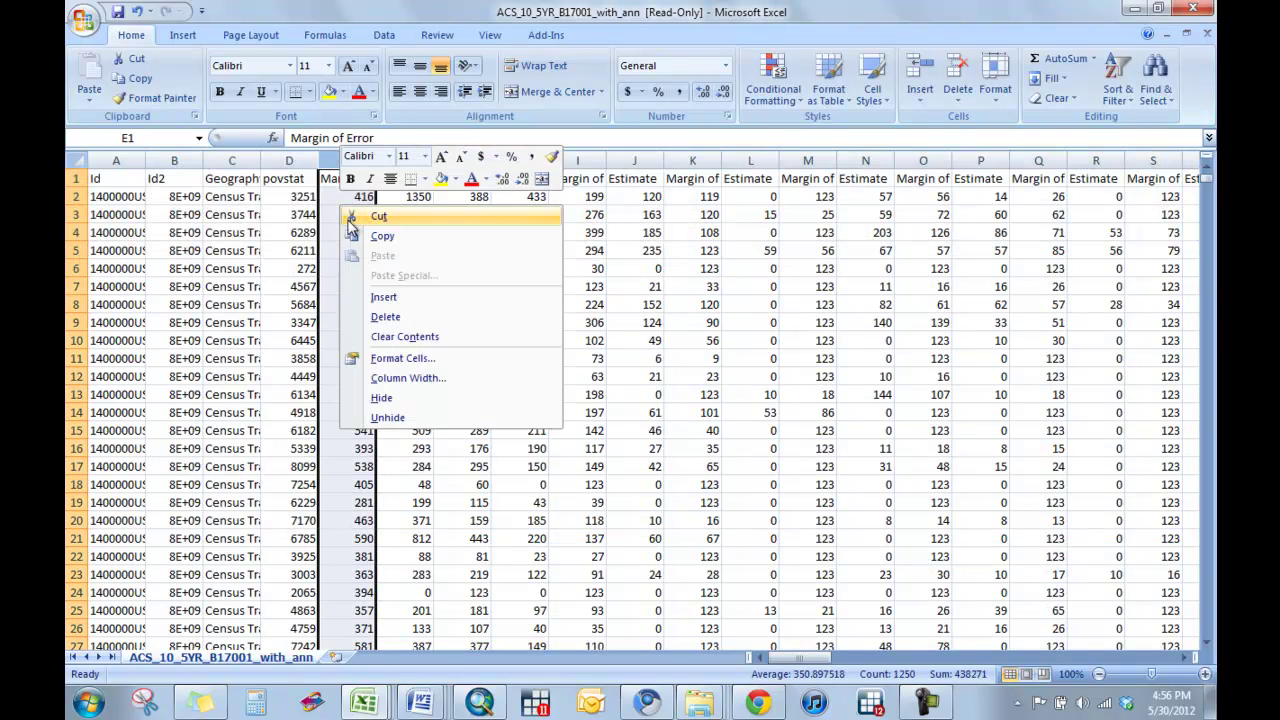
click(375, 311)
click(422, 186)
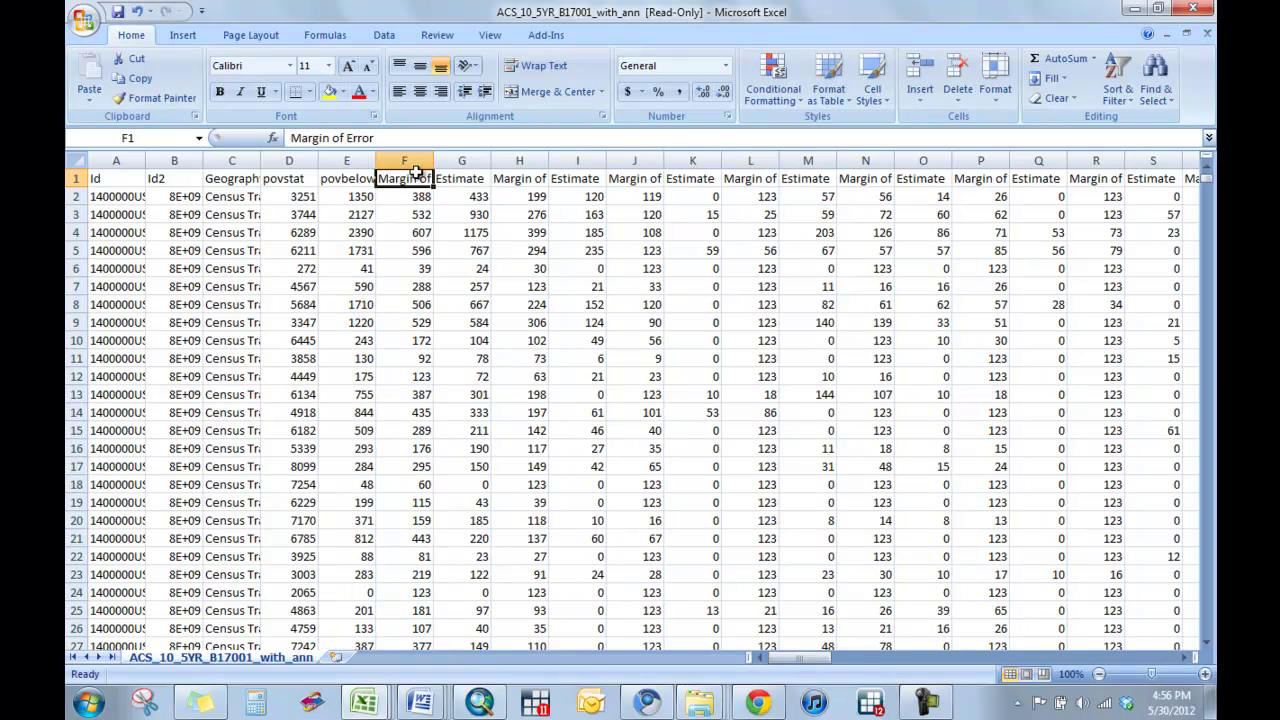
Step: Copy the povstat and povbelow columns into the ACS_10_5YR_B03002_with_ann sheet, starting at cell J1
click(305, 160)
drag(305, 160, 350, 190)
right_click(297, 236)
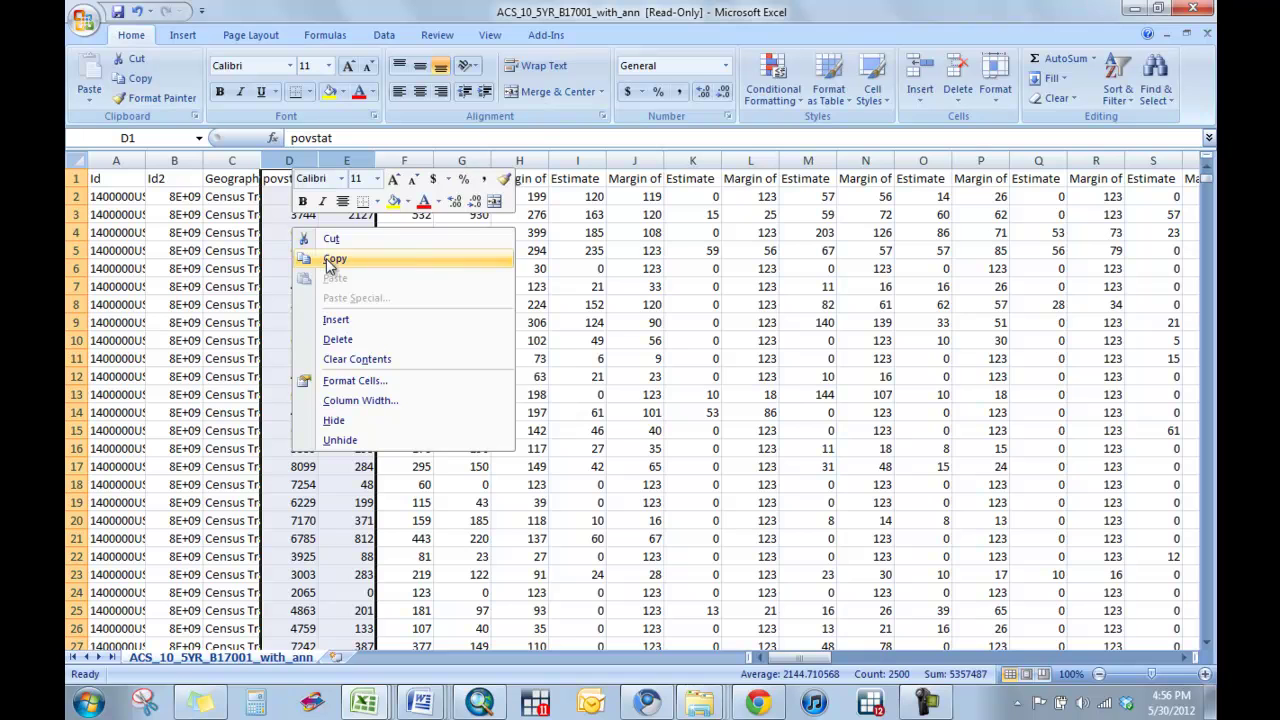
click(331, 238)
mouse_move(363, 703)
click(455, 600)
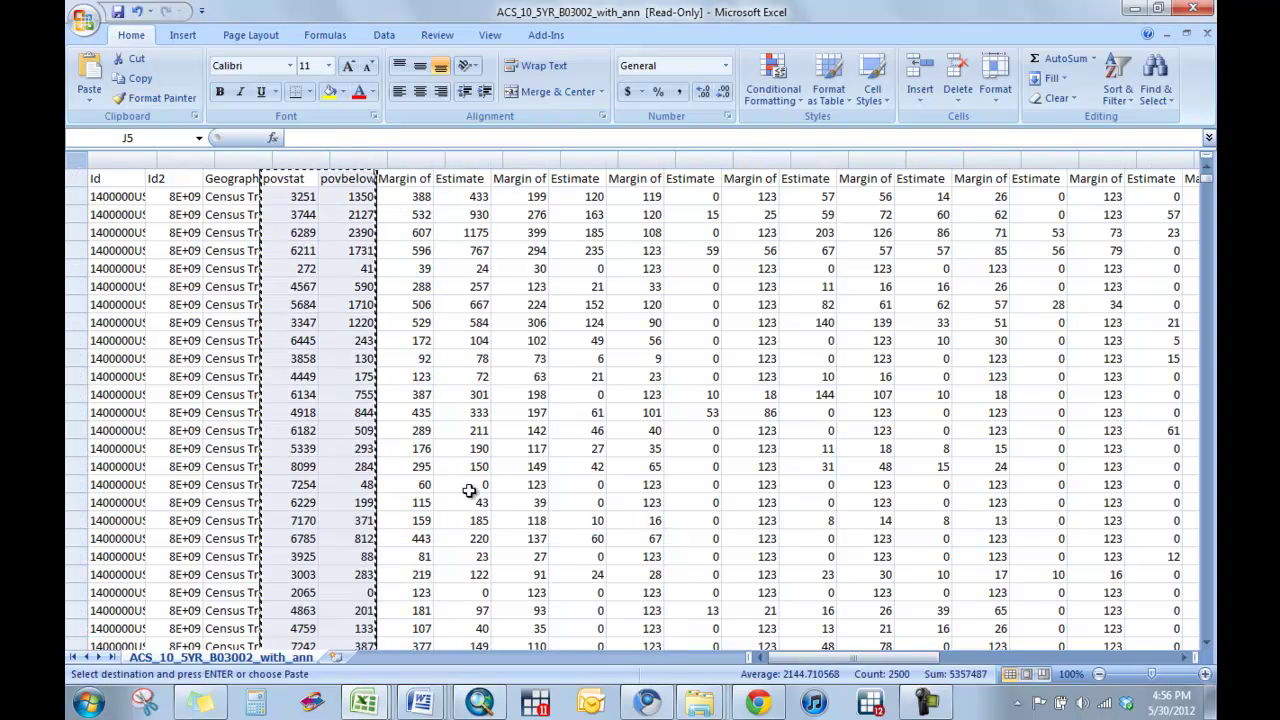
right_click(647, 178)
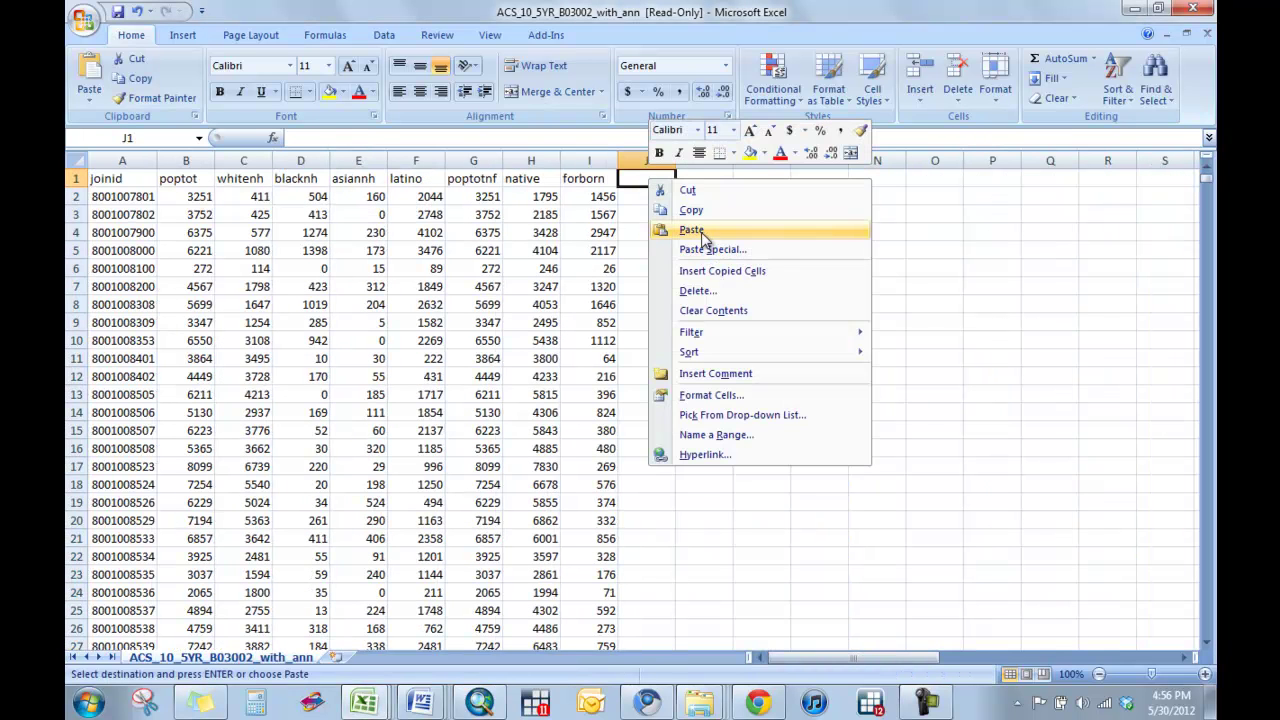
click(688, 240)
click(767, 177)
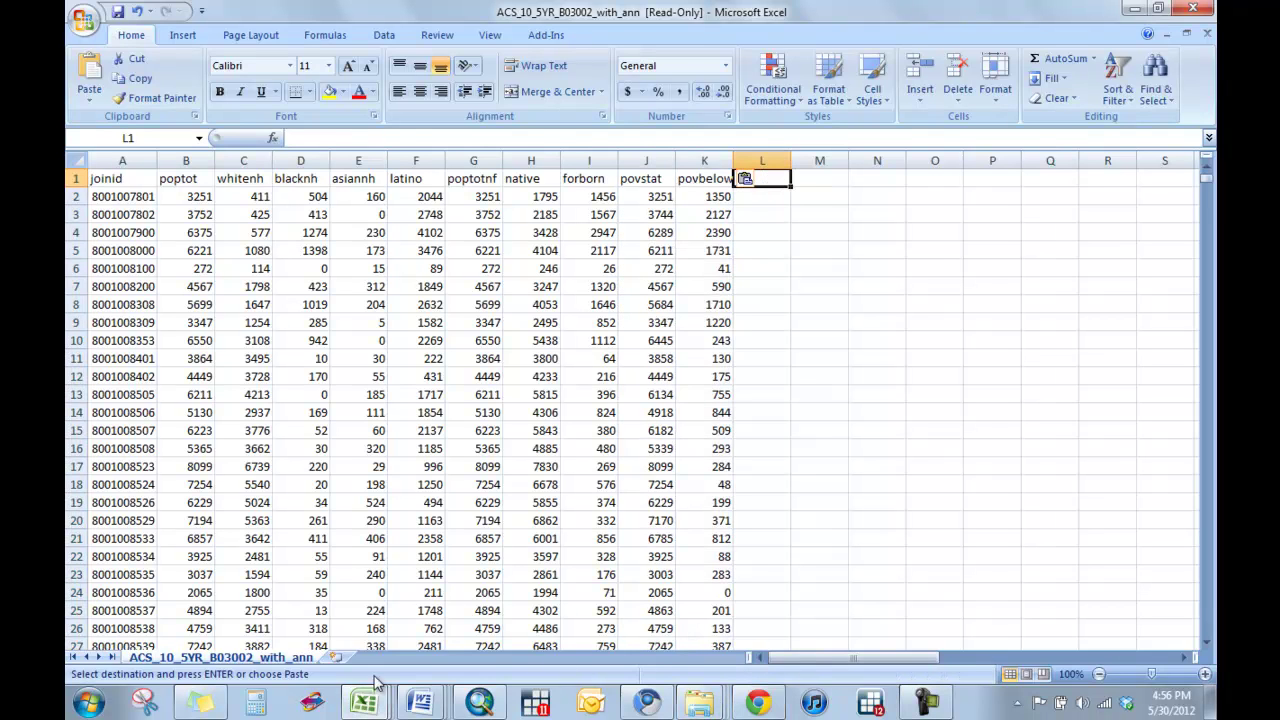
Step: Close the ACS_10_5YR_B17001_with_ann workbook without saving and discard the copied data from the Clipboard
click(365, 705)
click(632, 540)
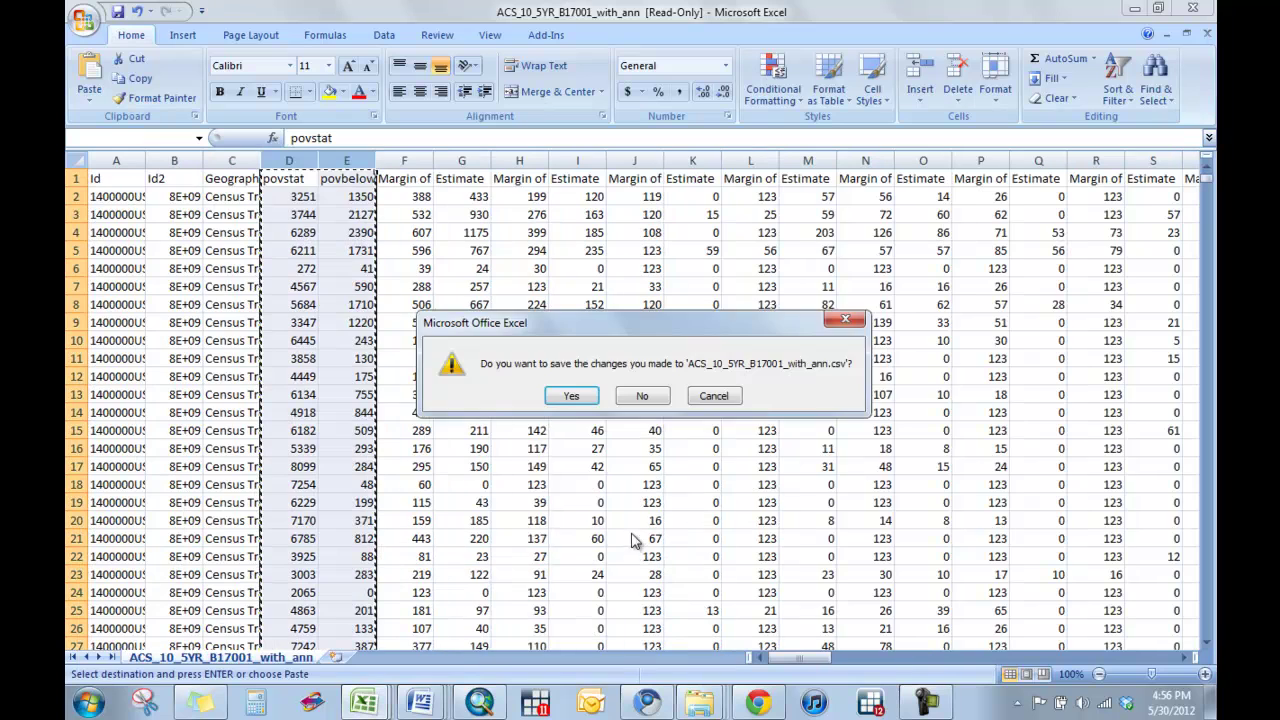
click(652, 396)
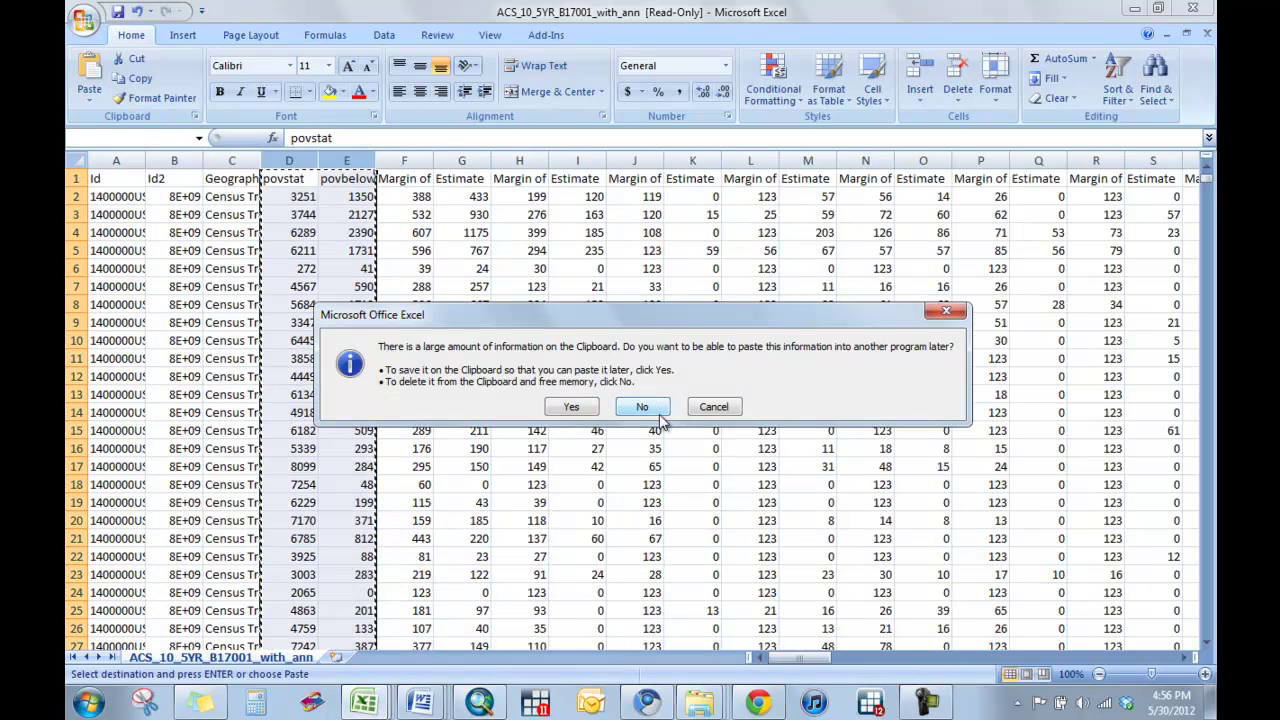
click(646, 408)
Step: Open the ACS_10_5YR_B19013_with_ann file from the aff_download (37) folder
mouse_move(705, 690)
click(843, 622)
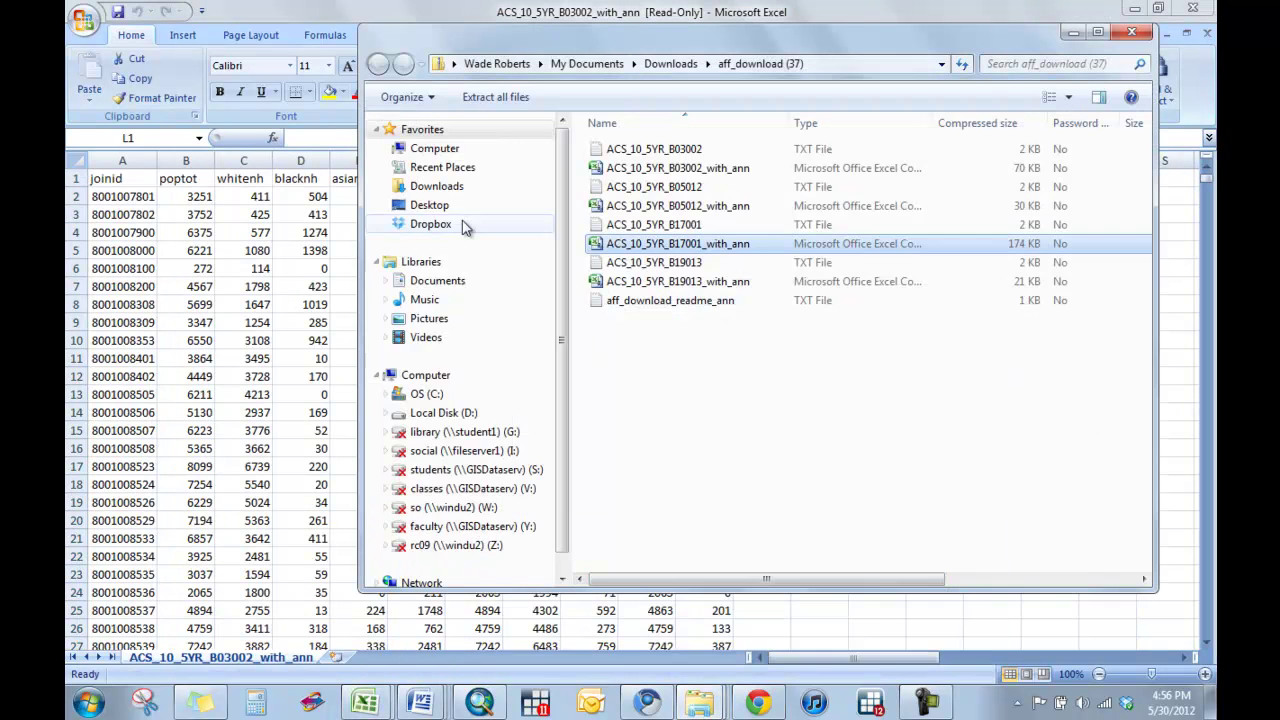
double_click(653, 283)
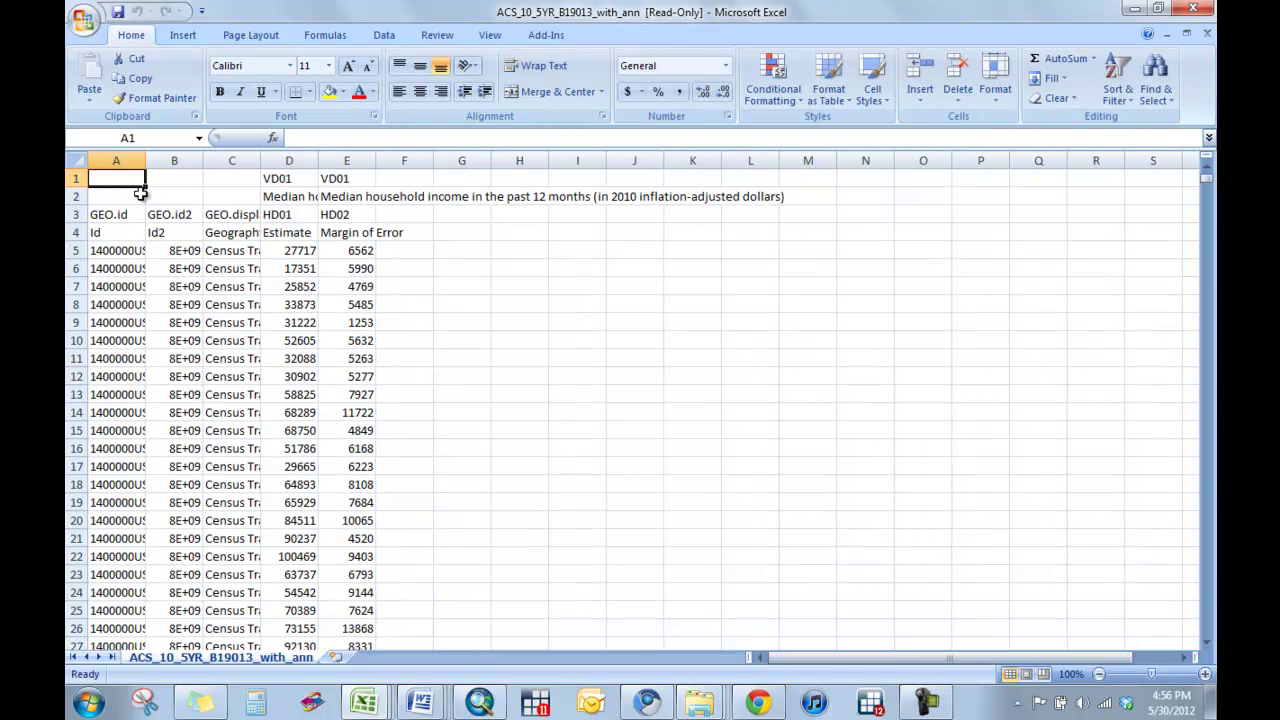
Step: Rename the median household income Estimate heading in cell D4 as mhi and delete the three rows above the headings
click(289, 234)
text(mhi)
key(Tab)
drag(75, 178, 106, 206)
right_click(106, 206)
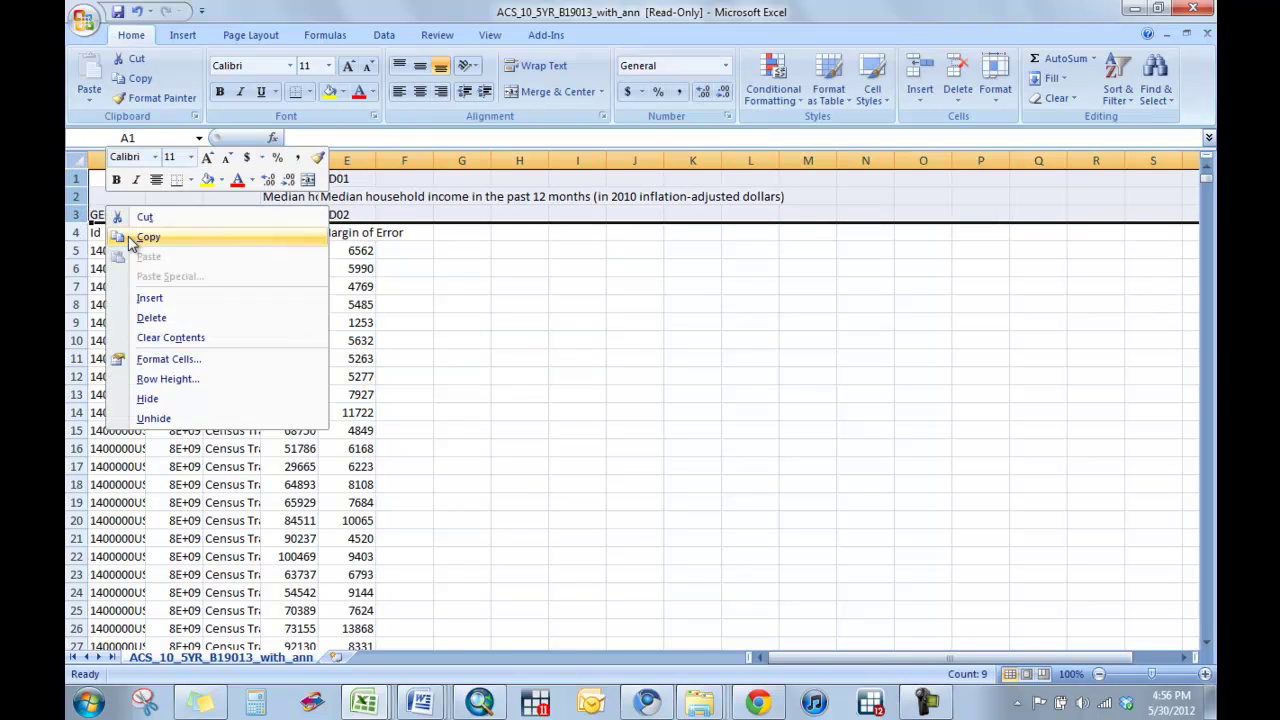
click(151, 317)
Step: Copy the mhi column into the ACS_10_5YR_B03002_with_ann sheet at cell L1
click(289, 161)
right_click(295, 207)
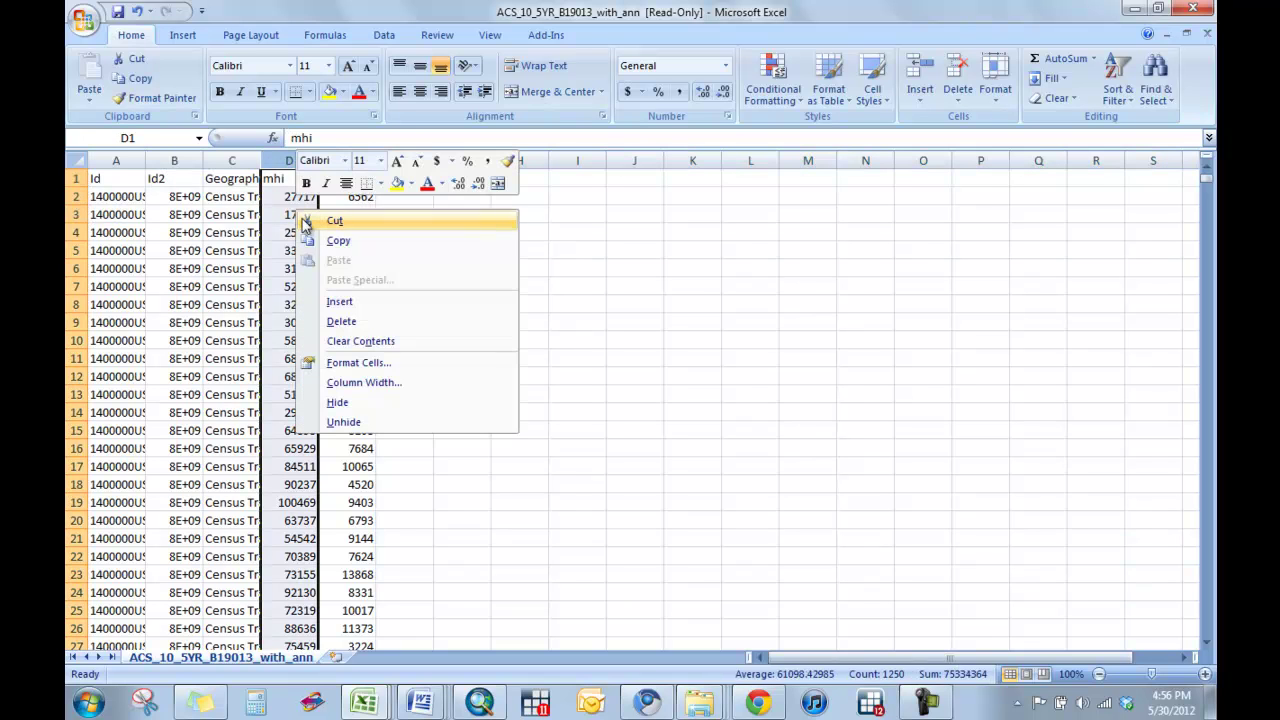
click(345, 250)
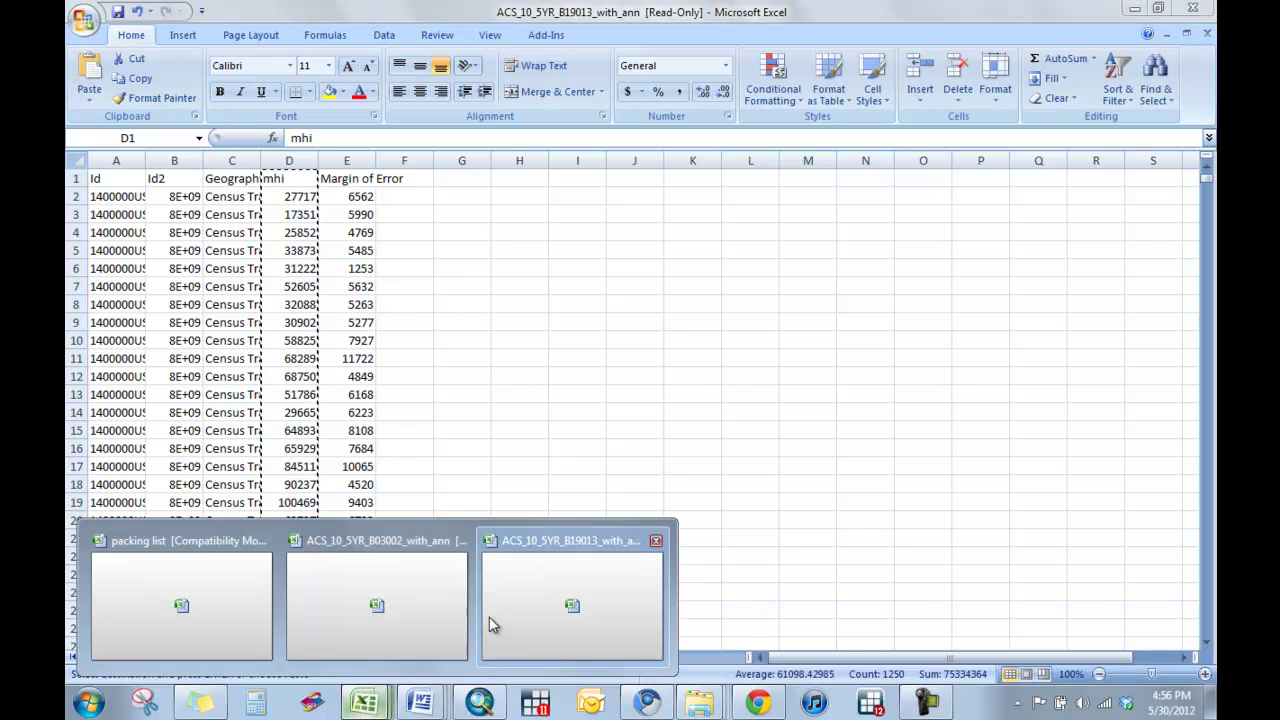
click(409, 609)
click(772, 177)
right_click(763, 178)
click(806, 231)
click(555, 228)
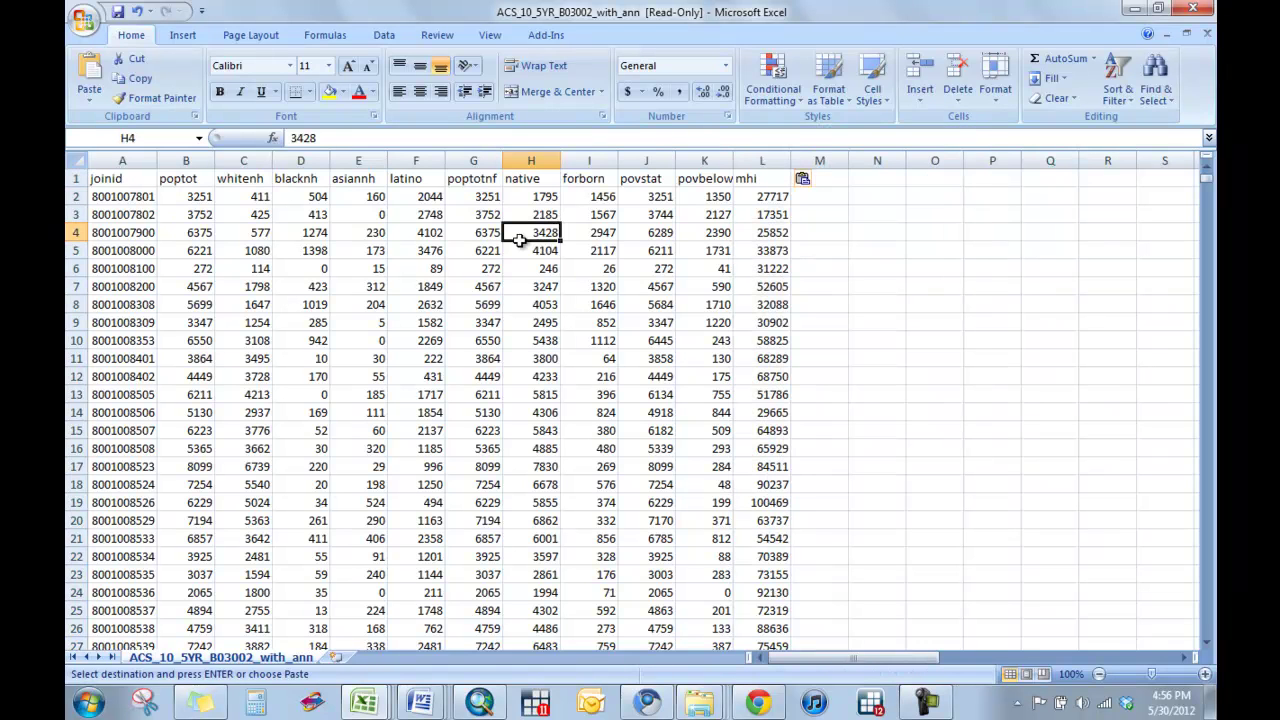
Step: Rename the combined worksheet as acs2010_5yr
double_click(253, 658)
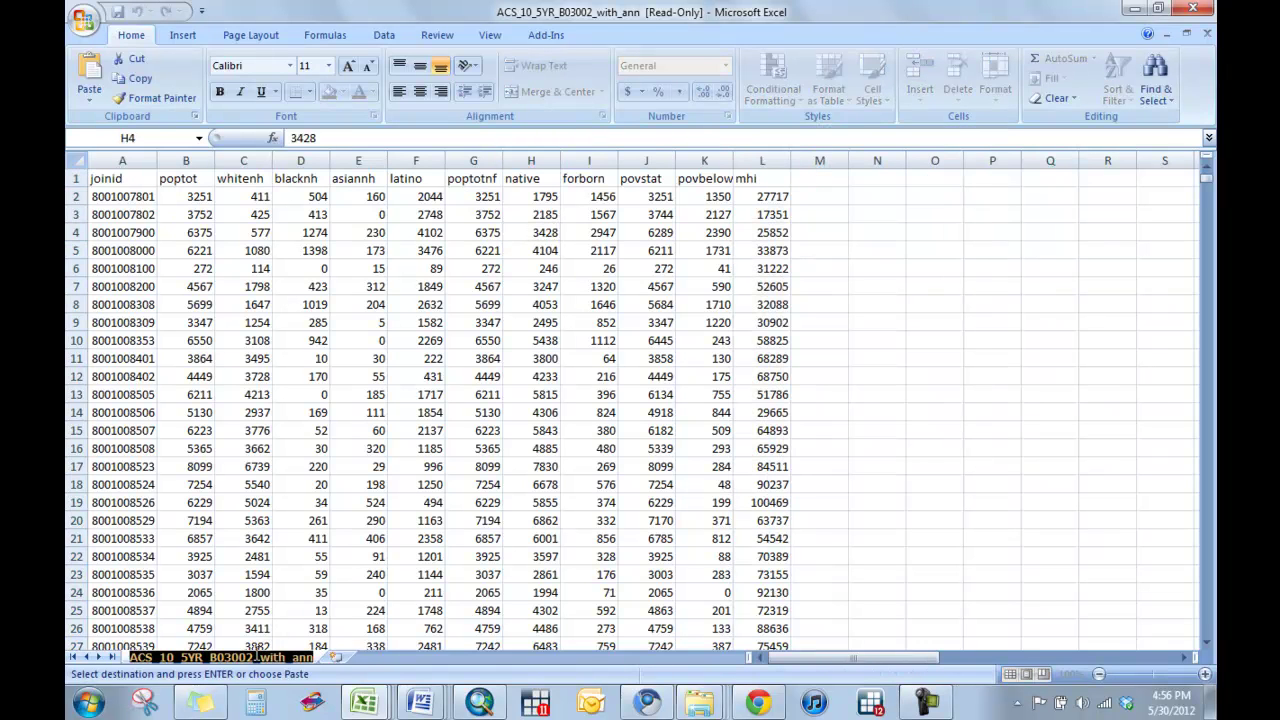
text(acs2010)
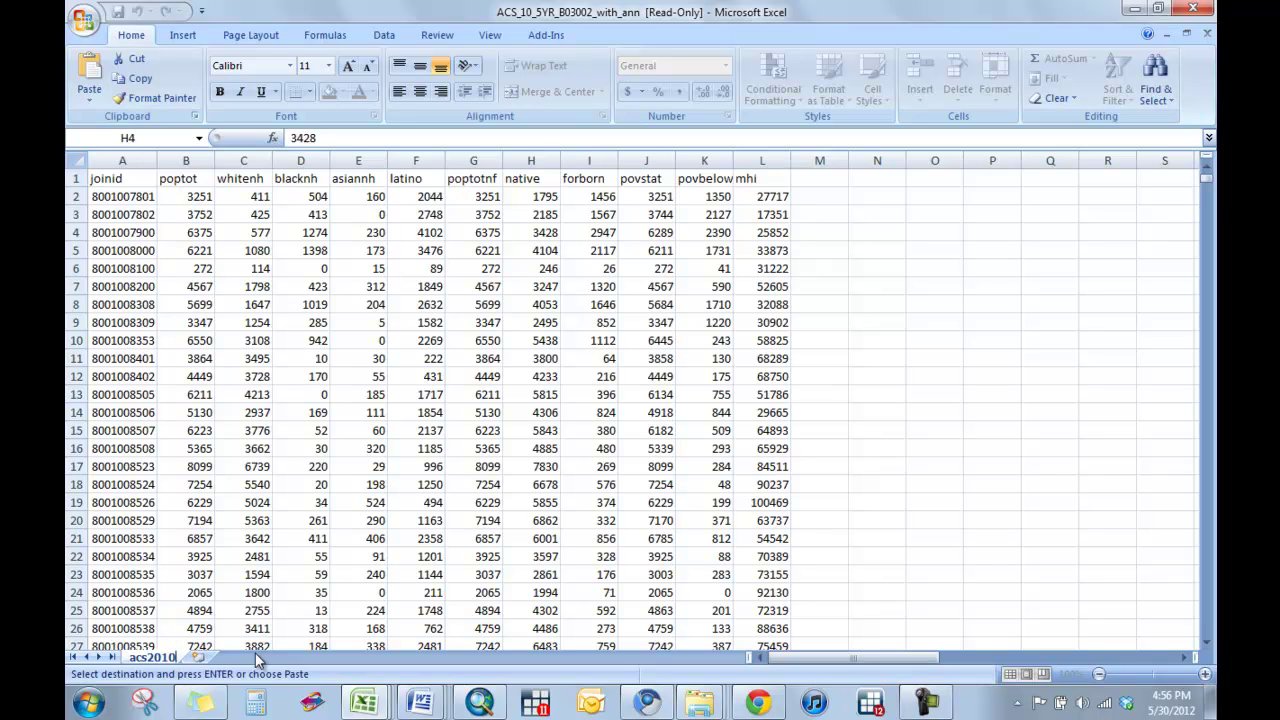
text(_5yr)
click(220, 522)
Step: Start saving the combined workbook under a new name and browse to the C: folder data\GIS\Youtube\2010
click(86, 34)
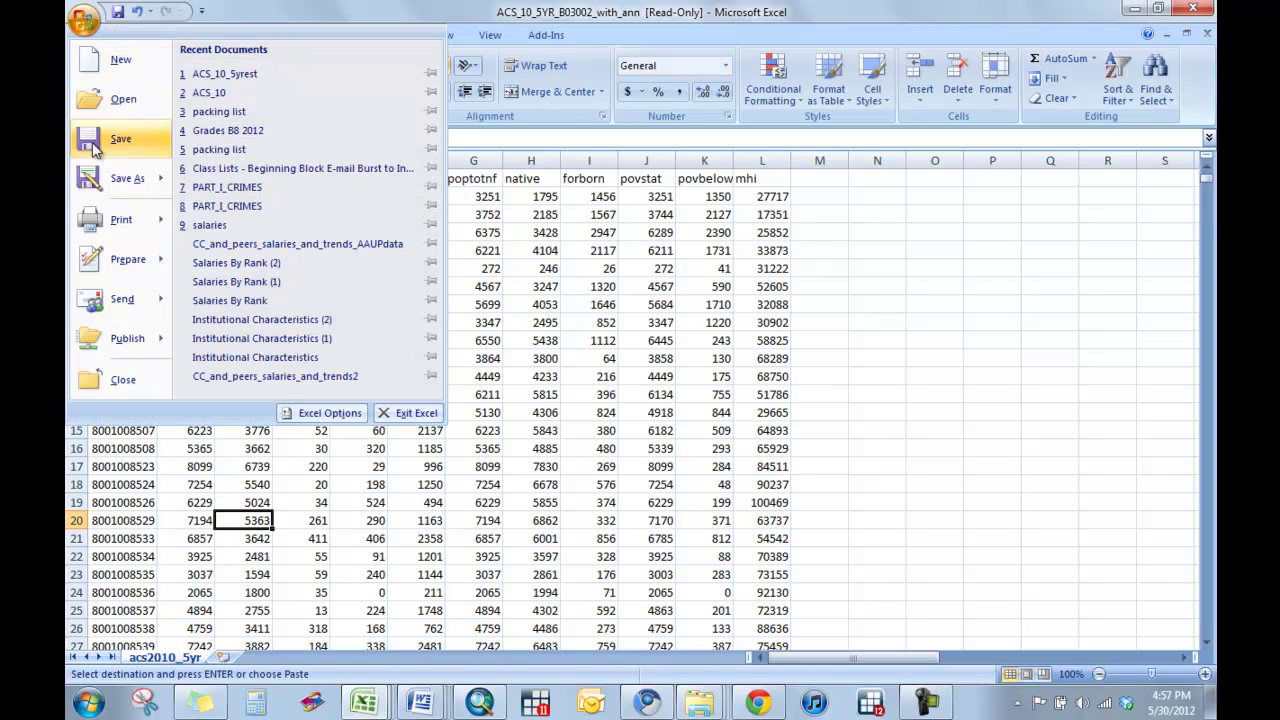
click(98, 184)
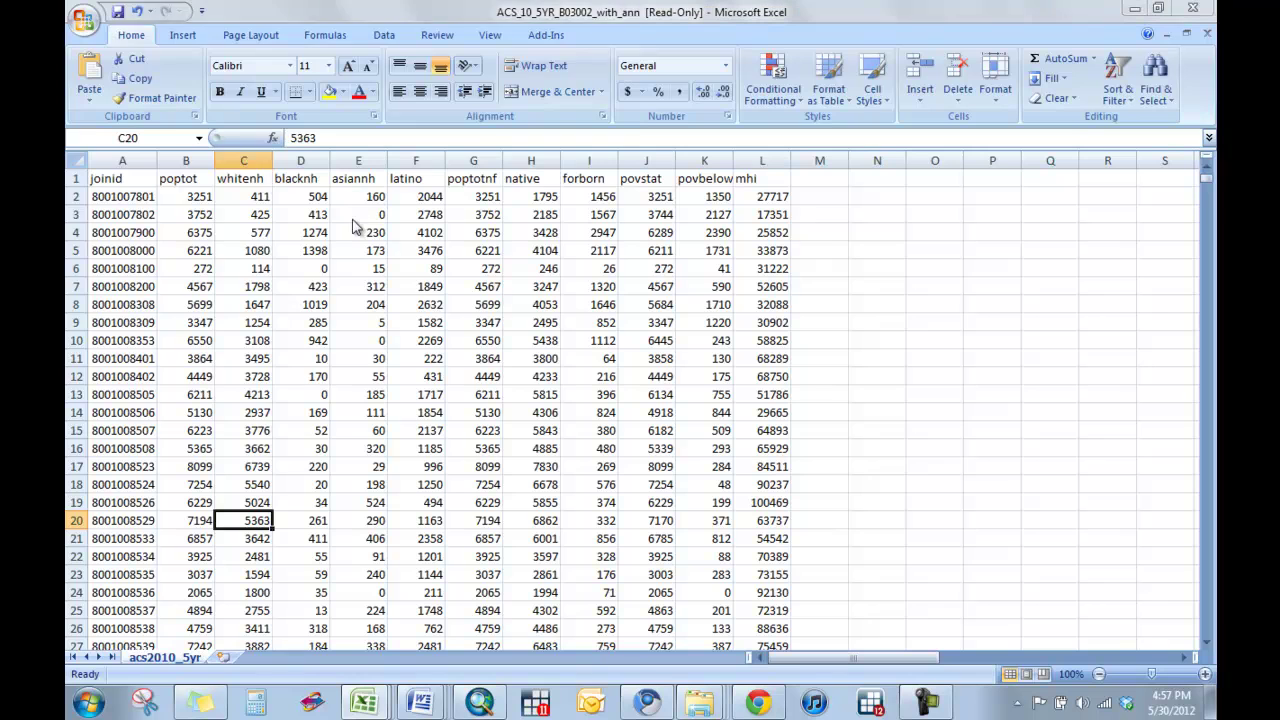
click(138, 248)
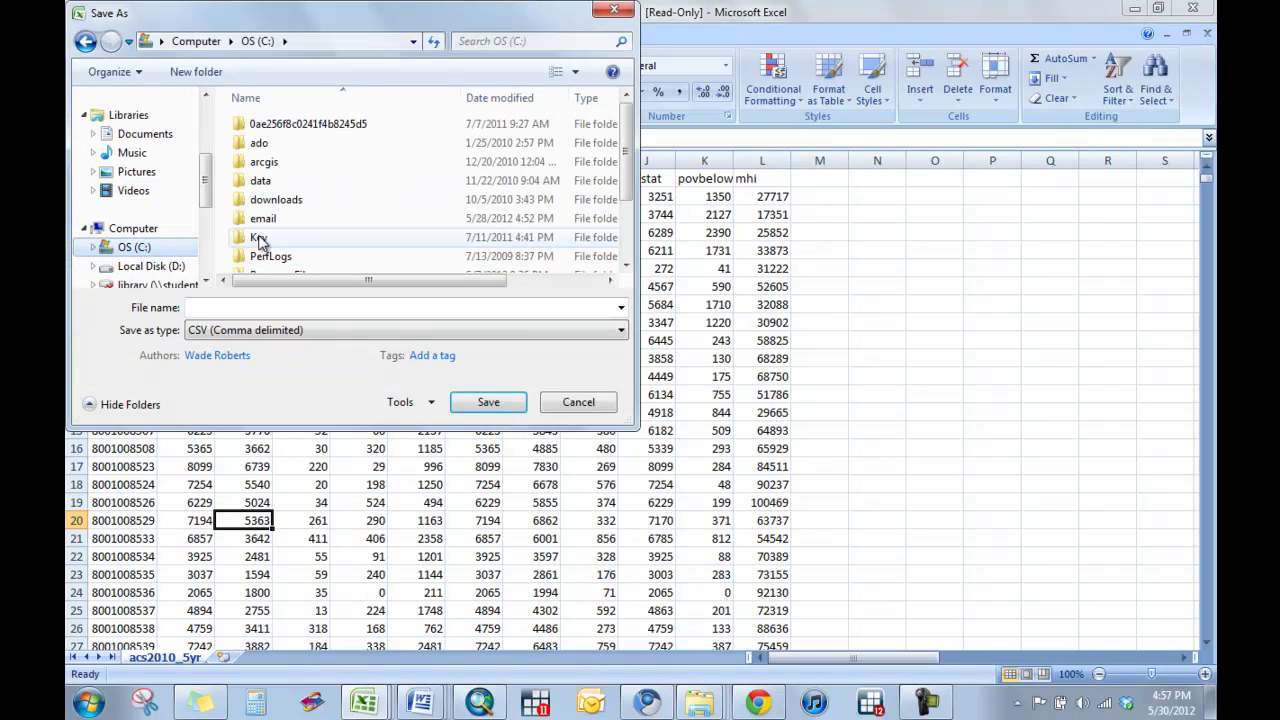
double_click(260, 180)
double_click(258, 165)
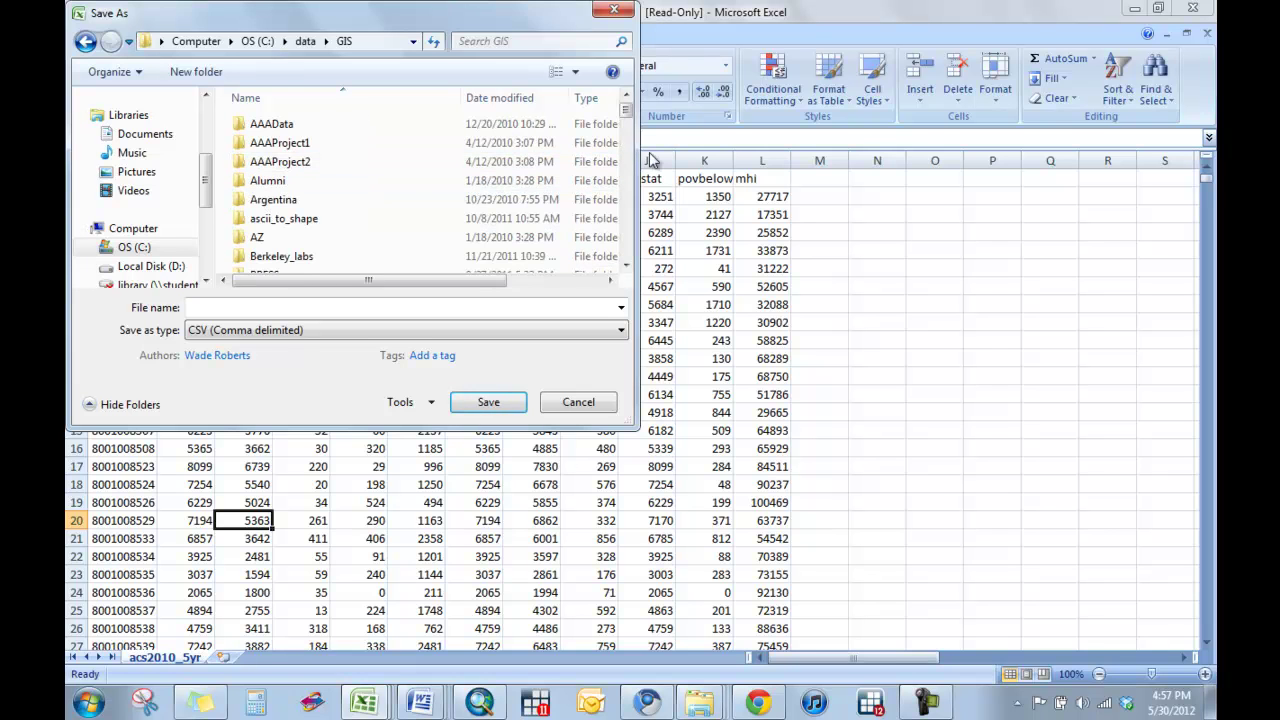
drag(625, 112, 624, 260)
double_click(276, 264)
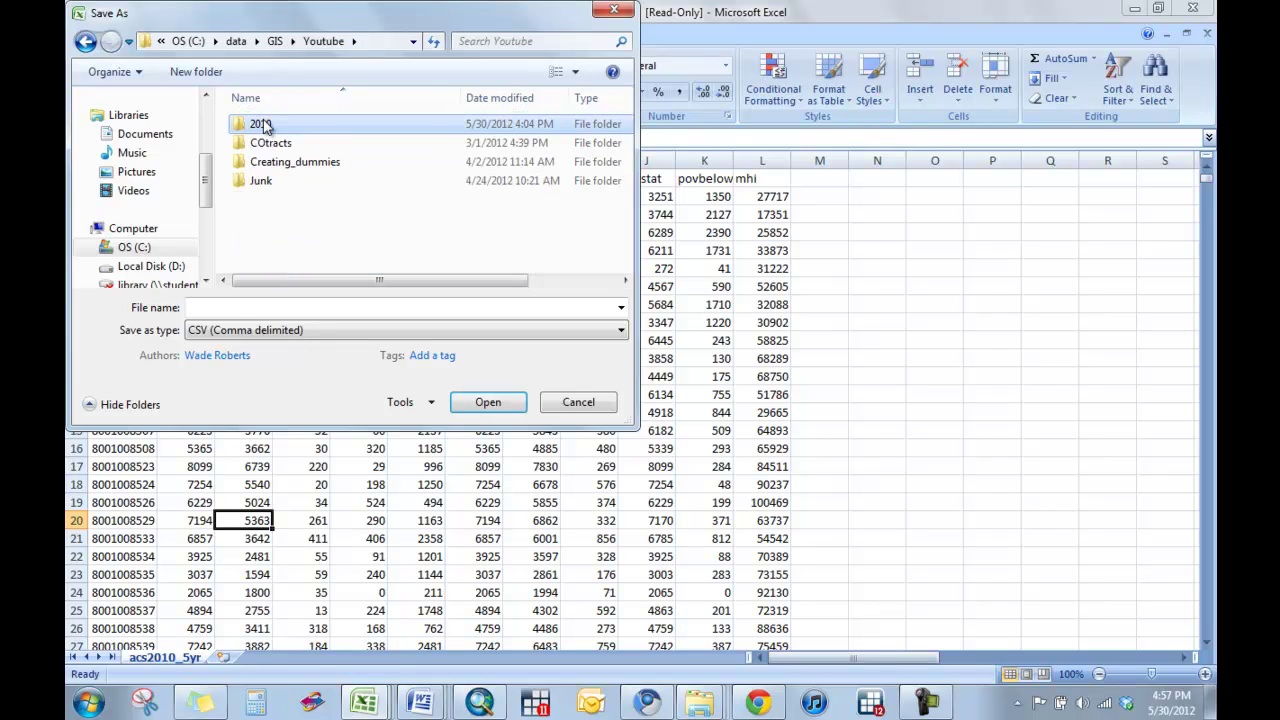
double_click(260, 124)
Step: Save the workbook in the 2010 folder as an Excel 97-2003 Workbook named COtrctcen10
click(240, 330)
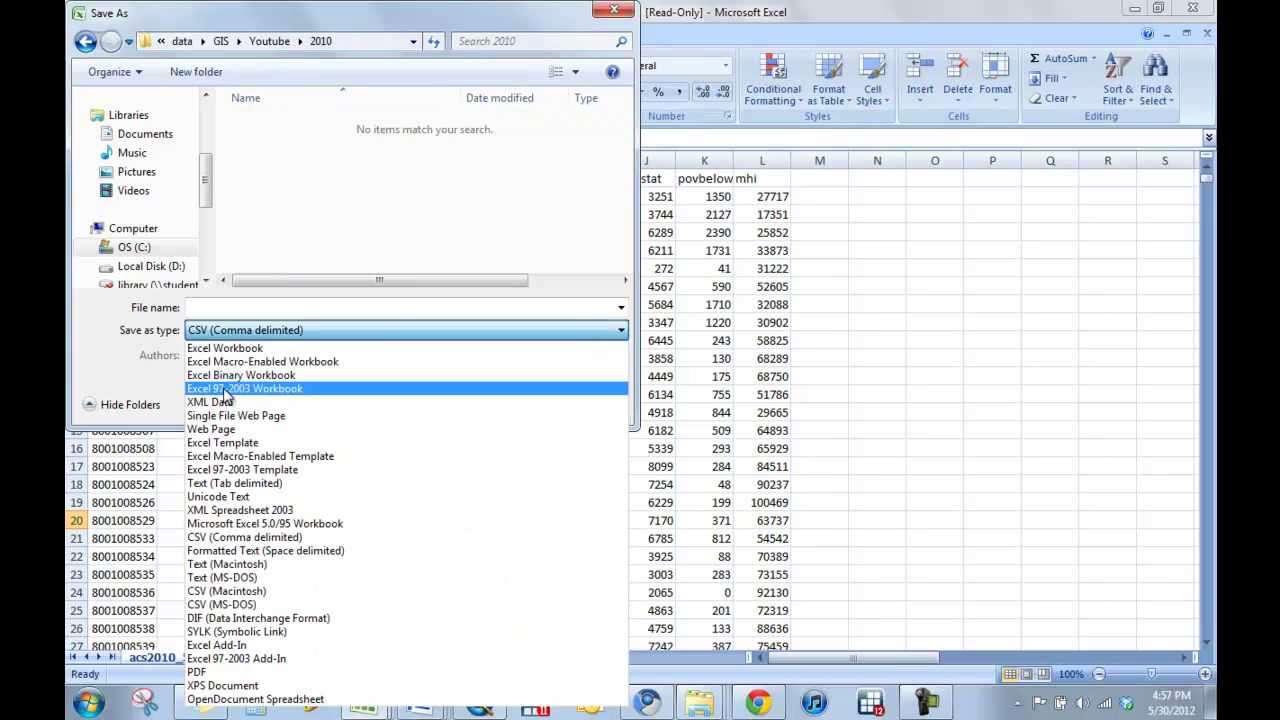
click(222, 388)
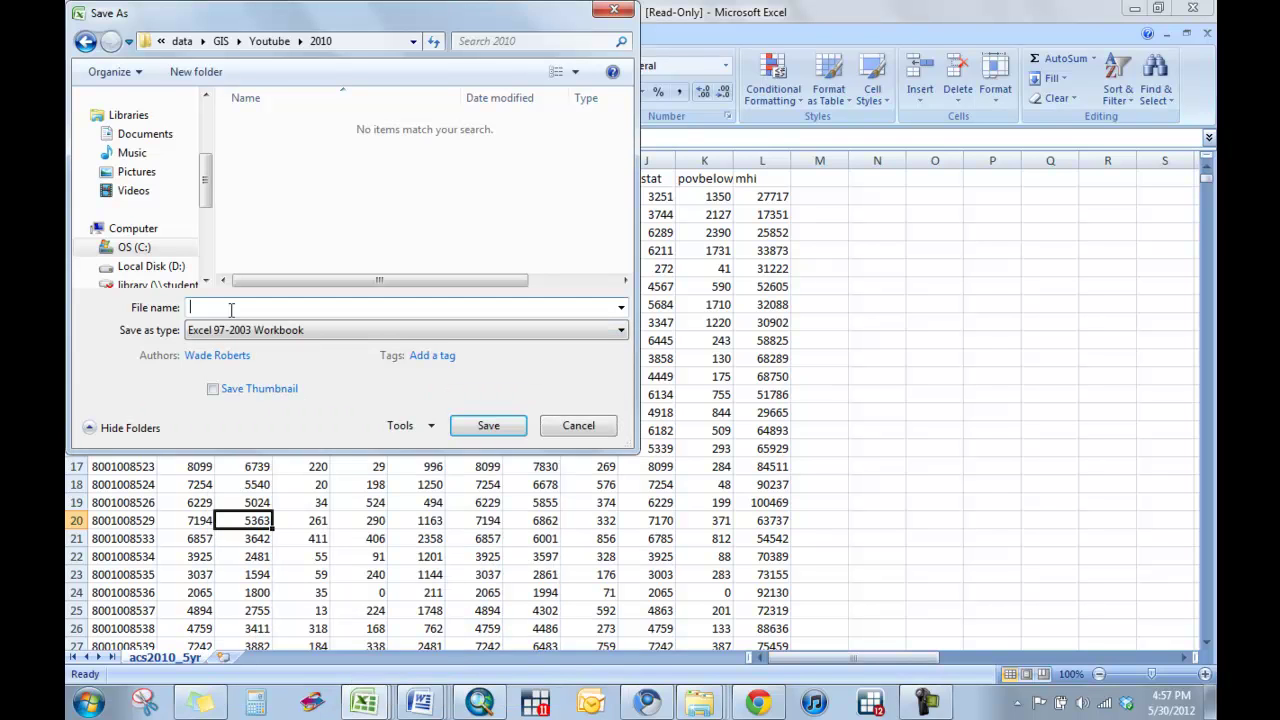
click(231, 310)
text(C)
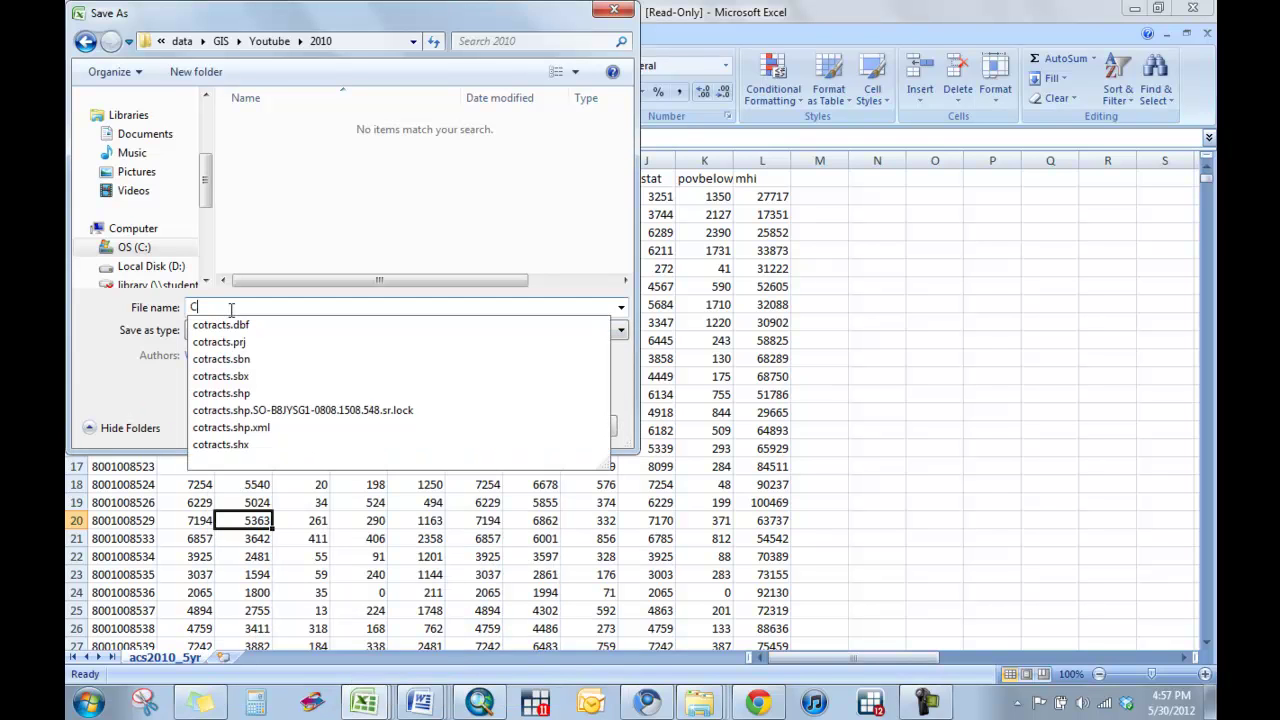
text(Otrctcen10)
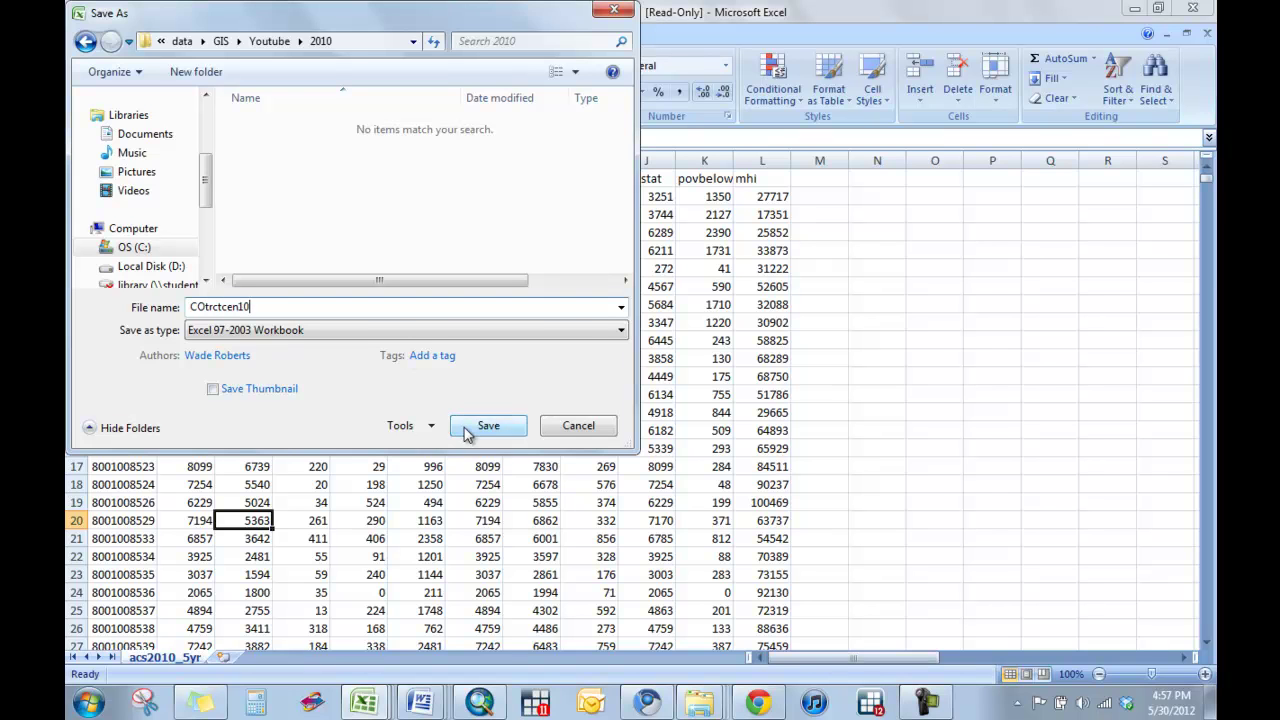
click(465, 427)
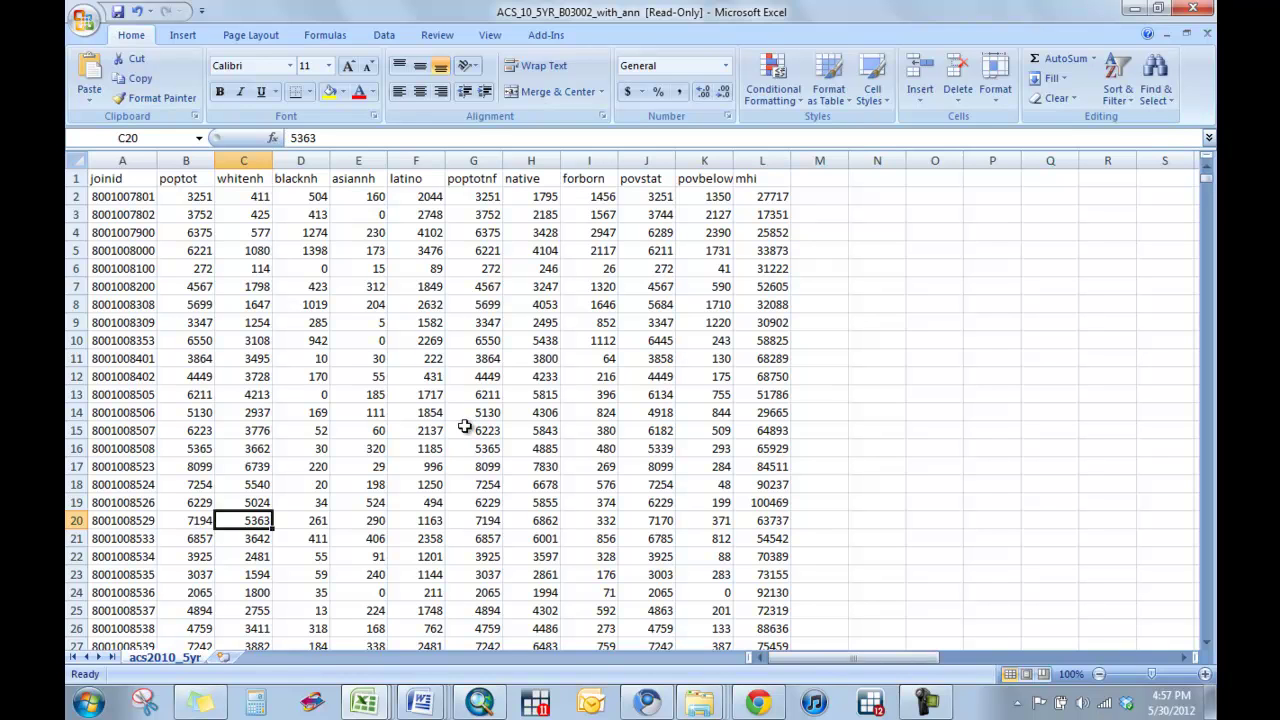
Step: Close the combined workbook, close the ACS_10_5YR_B19013_with_ann workbook without saving, and close the aff_download (37) folder window
click(1197, 12)
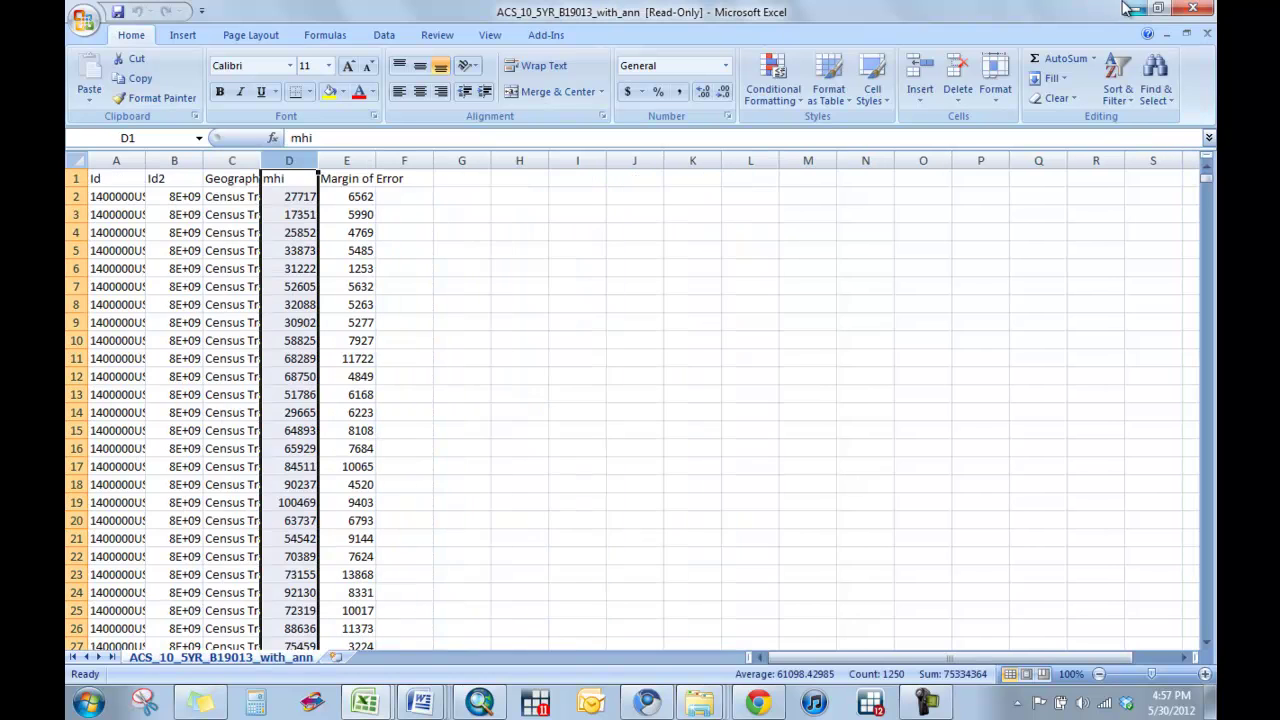
click(1193, 8)
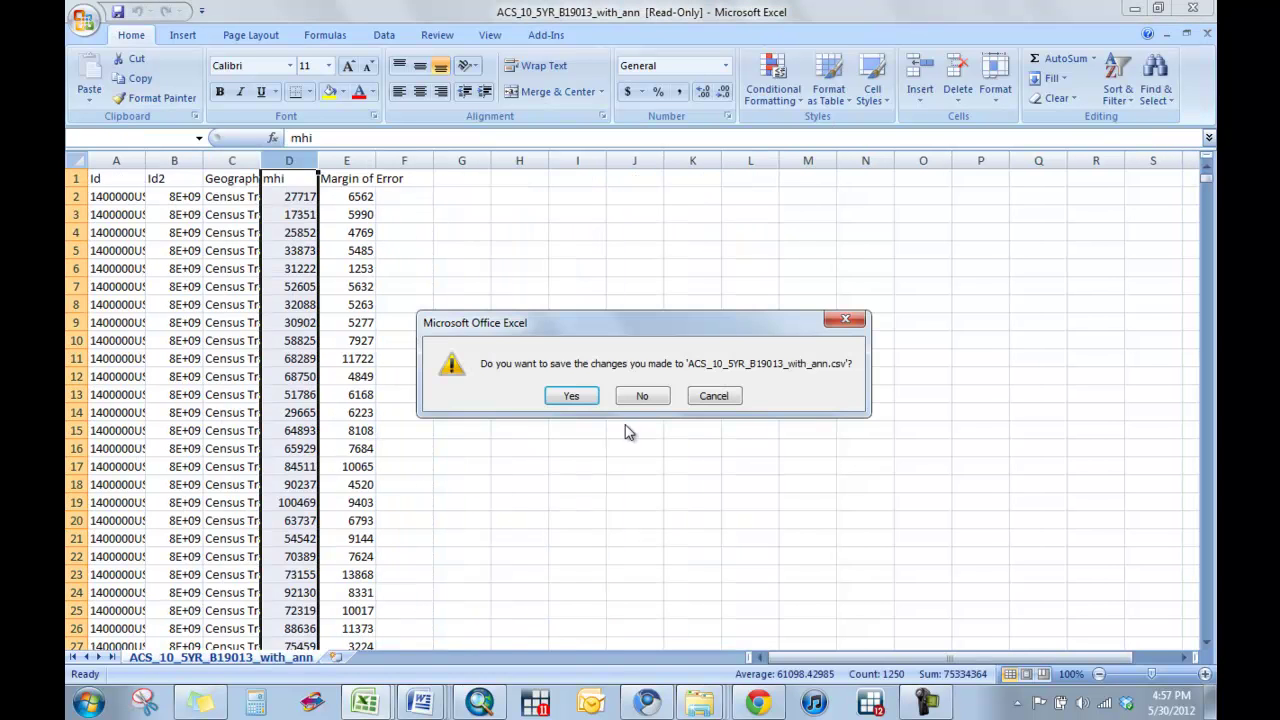
click(645, 399)
click(1135, 9)
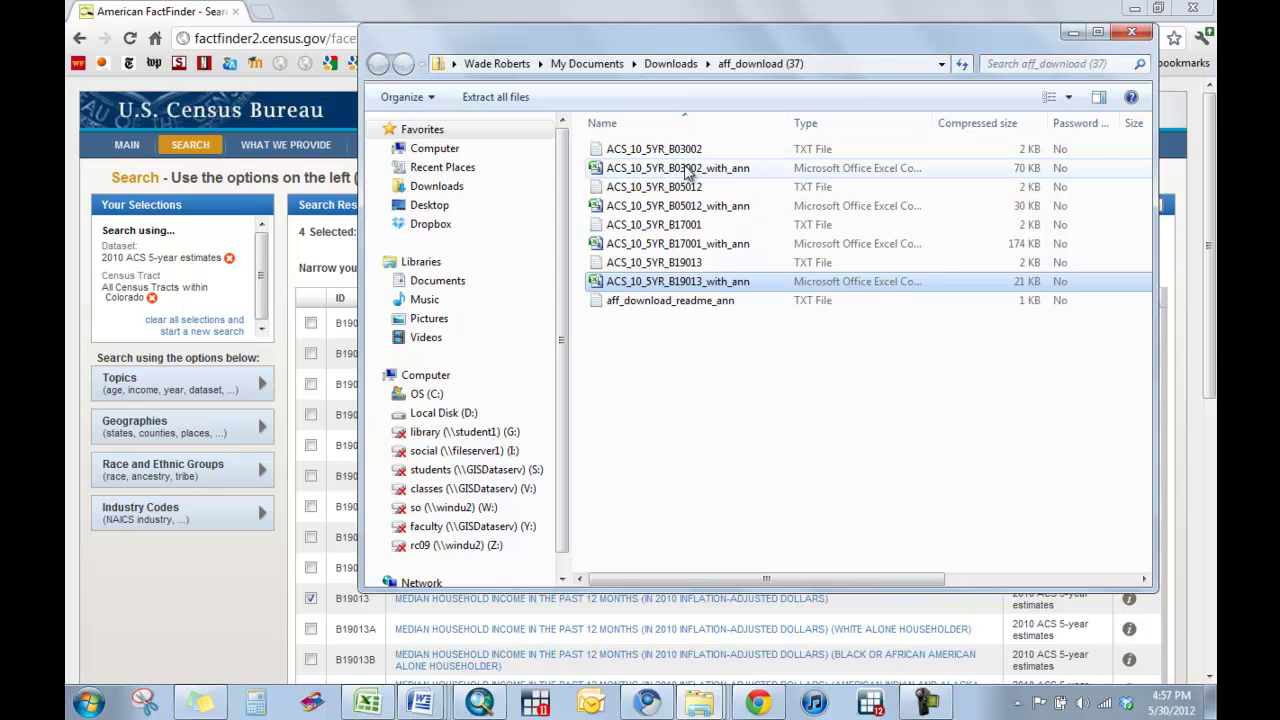
click(1133, 35)
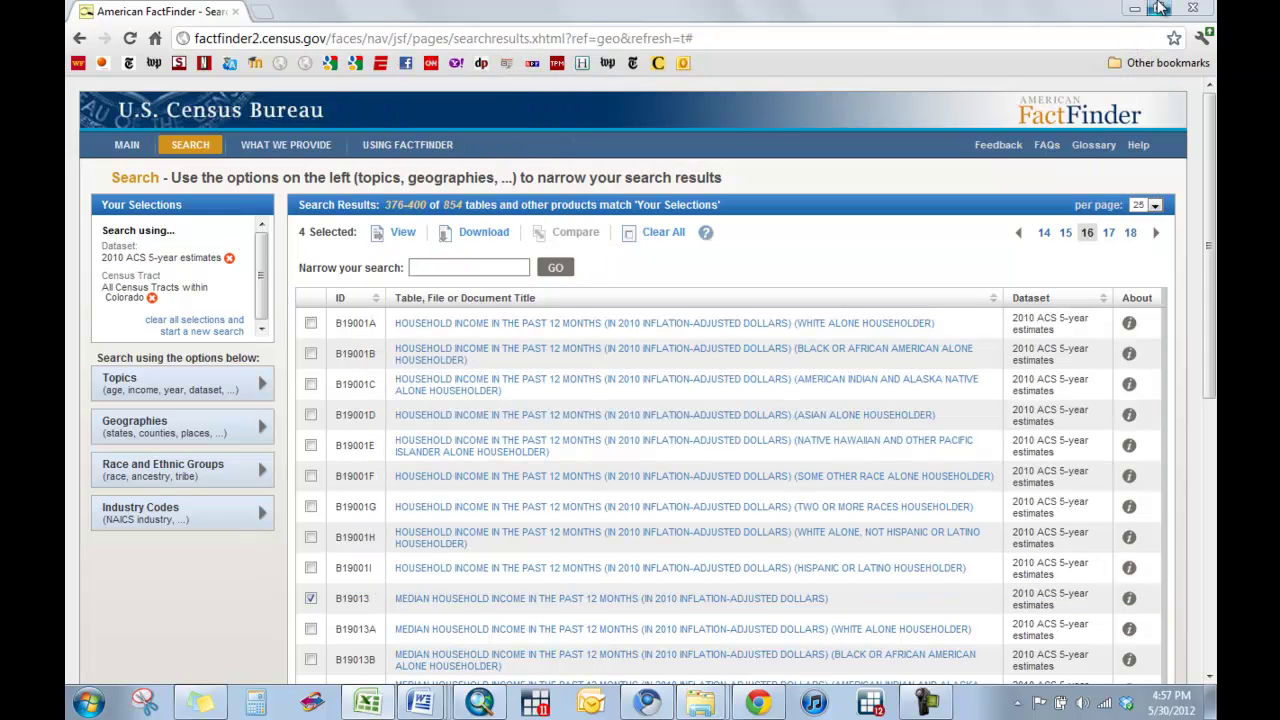
click(926, 704)
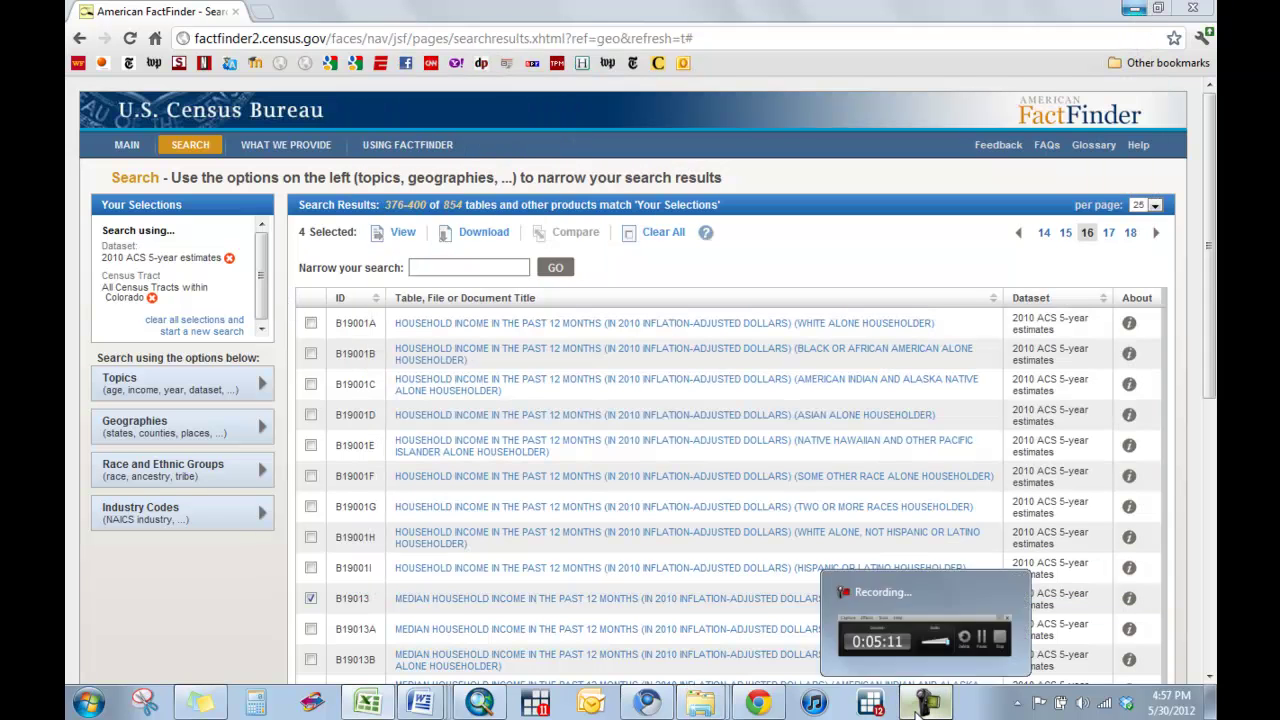
Step: Switch to ArcMap and add the acs2010_5yr$ sheet from COtrctcen10.xls in the 2010 folder to the map
click(479, 704)
click(297, 53)
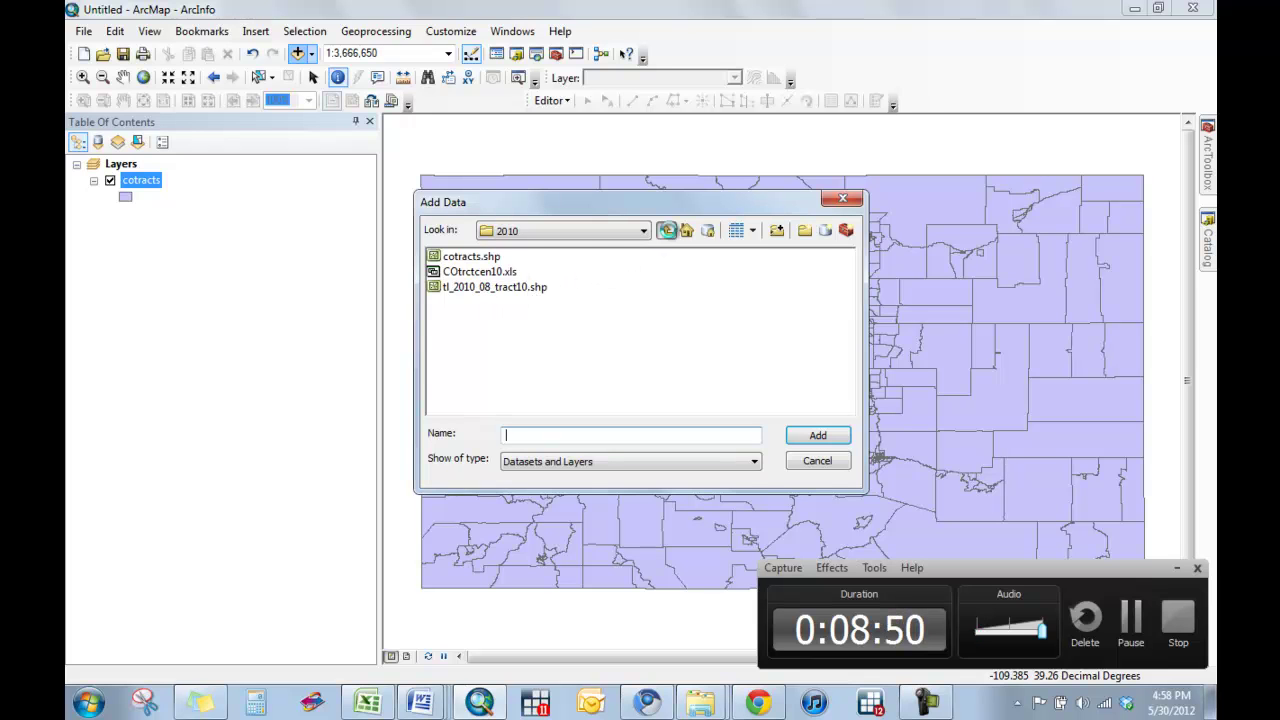
click(666, 231)
double_click(458, 257)
click(472, 274)
double_click(472, 274)
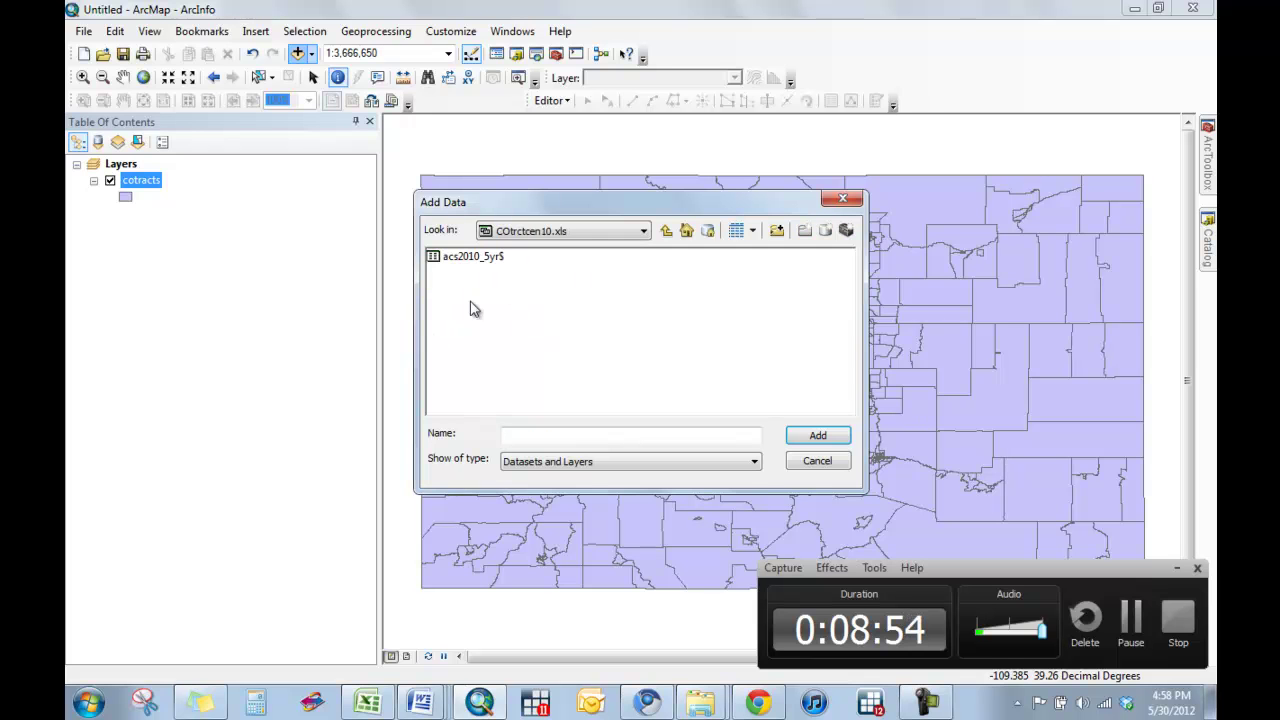
click(463, 260)
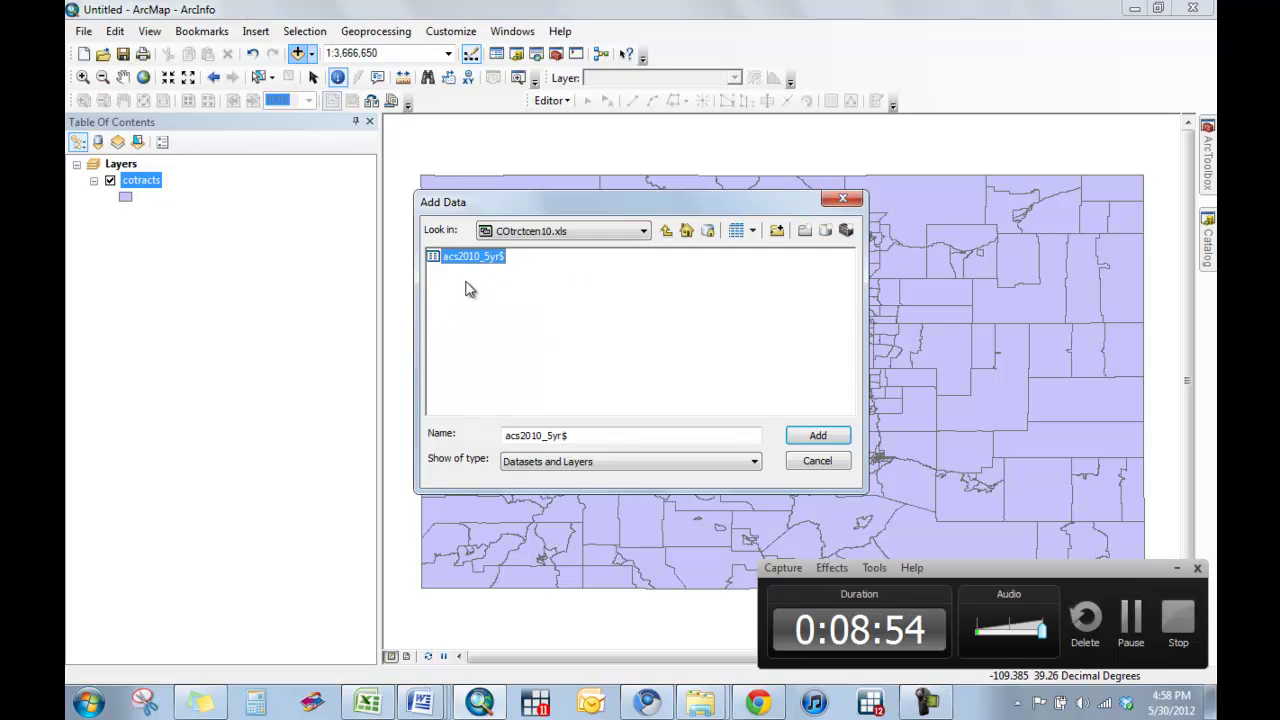
click(818, 435)
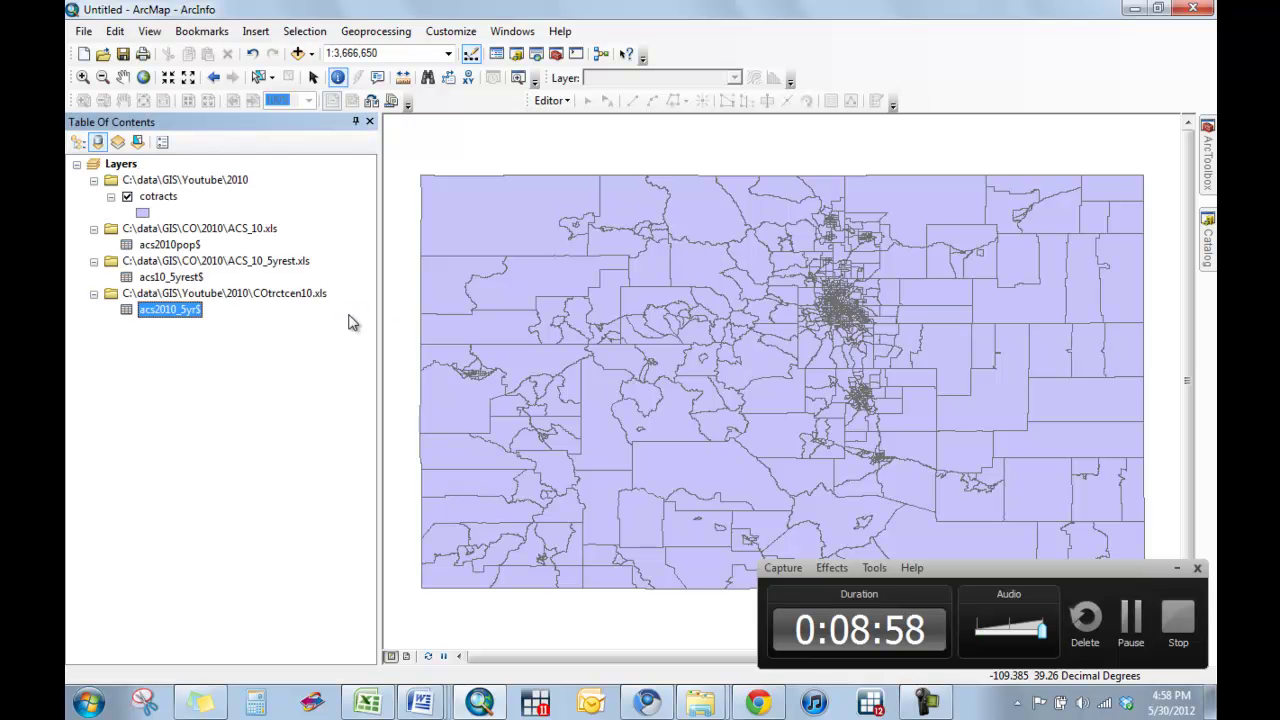
Step: Remove the ACS_10_5yrest.xls and ACS_10.xls sources with their tables from the data frame
right_click(170, 278)
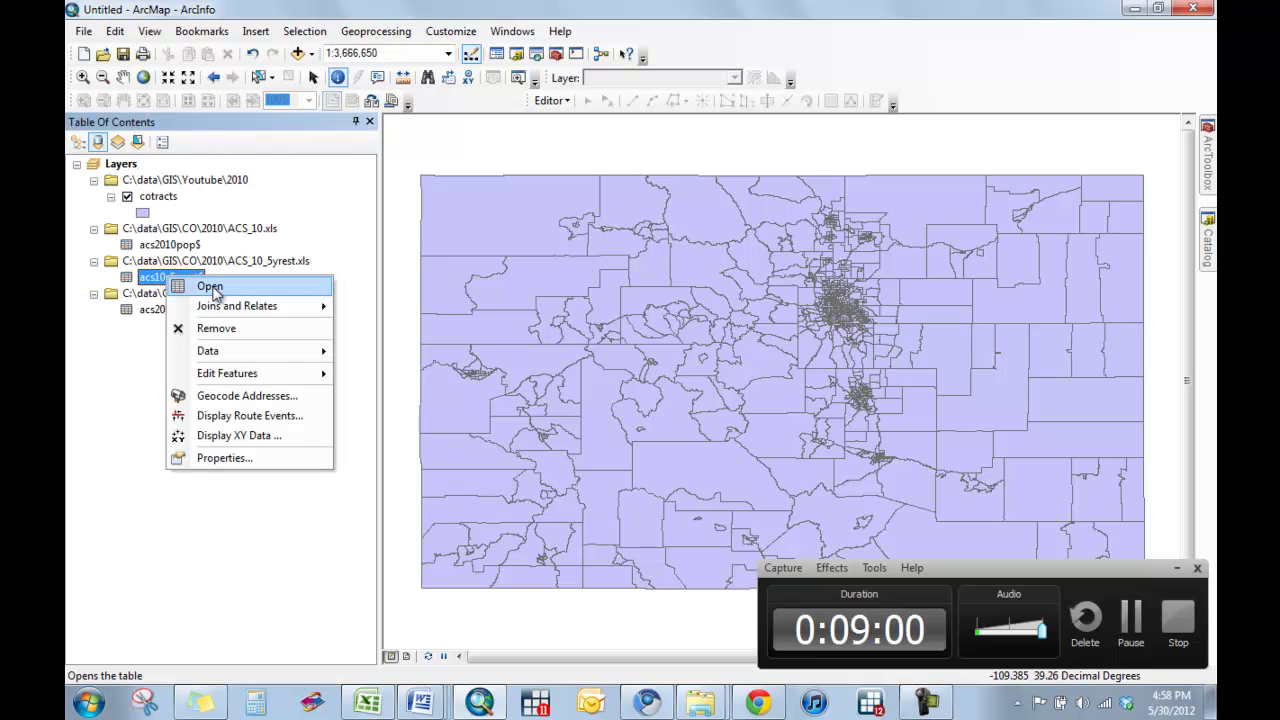
click(134, 357)
right_click(182, 262)
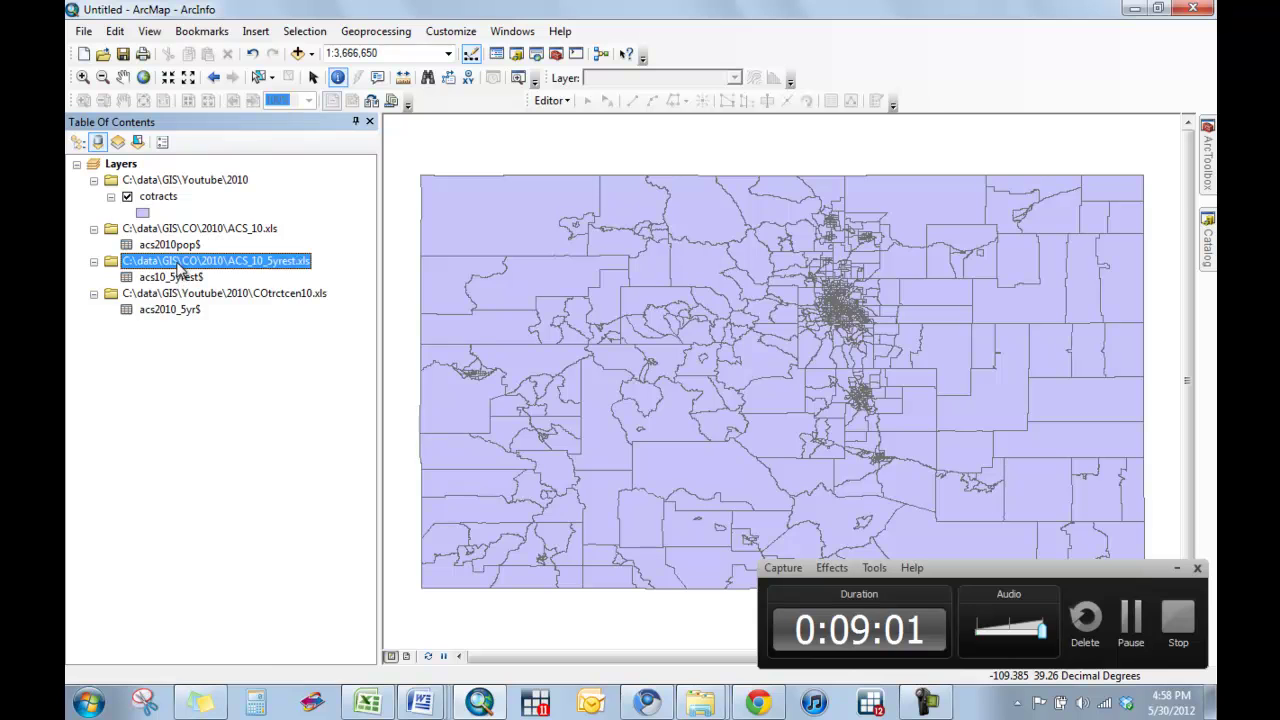
click(226, 273)
right_click(178, 232)
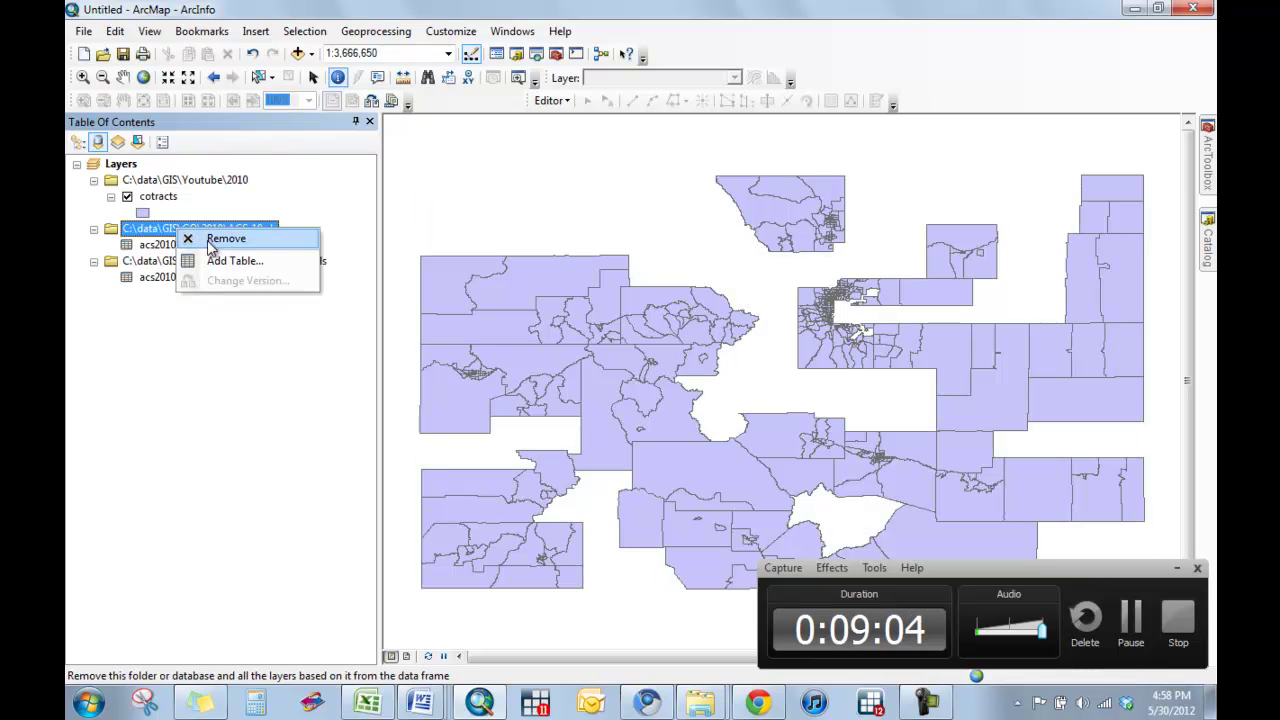
click(226, 244)
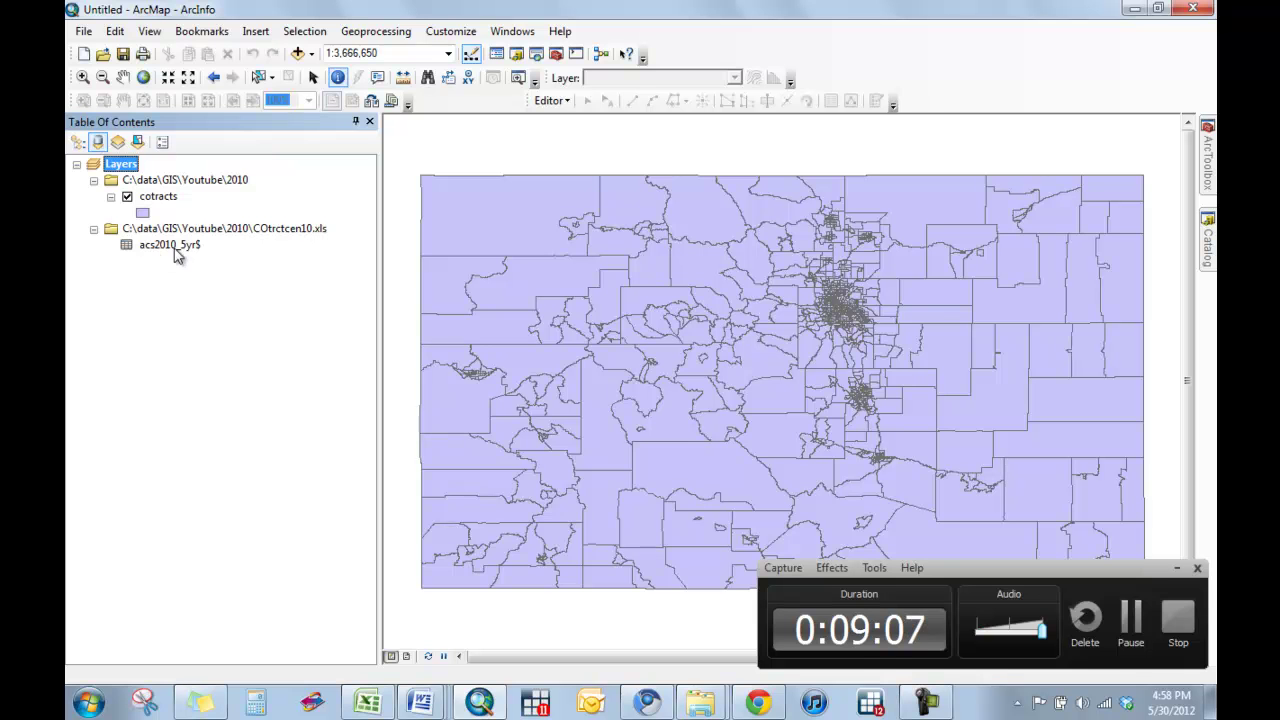
Step: Open the acs2010_5yr$ table to check its joinid and estimate columns, and close it
right_click(175, 252)
click(225, 262)
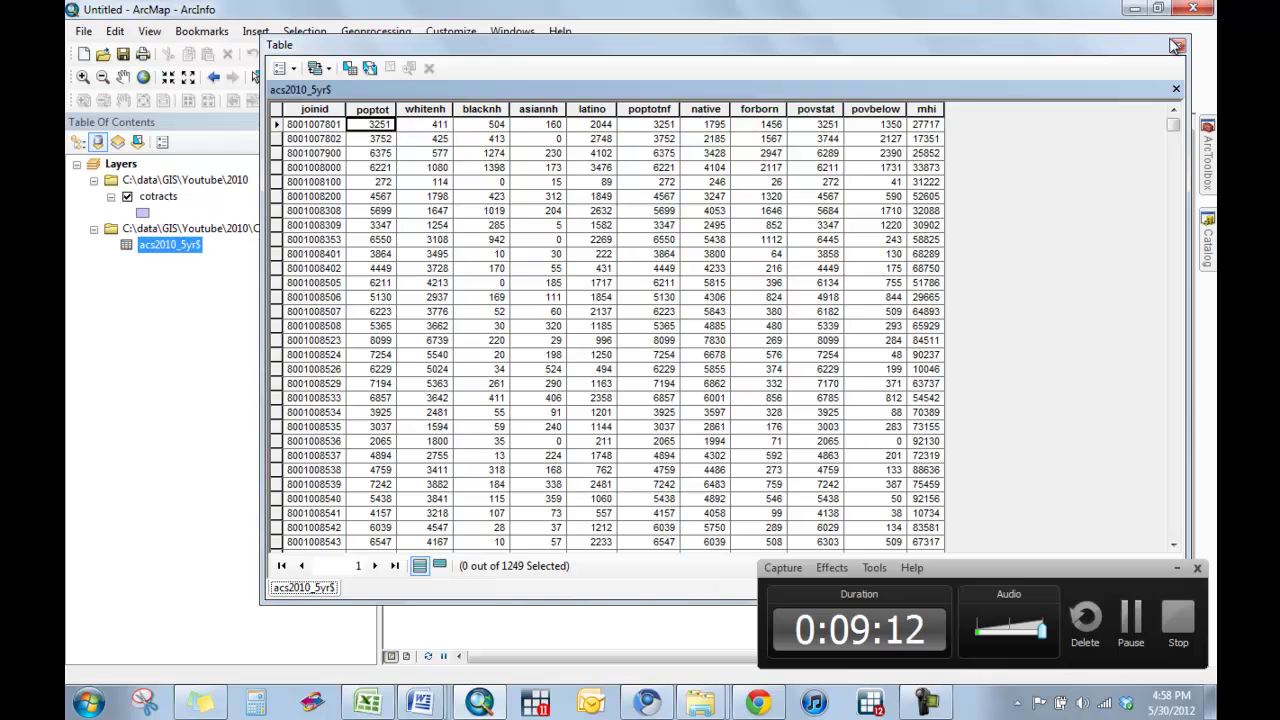
click(1179, 47)
Step: Open the cotracts attribute table and add a Double field named fips
right_click(176, 202)
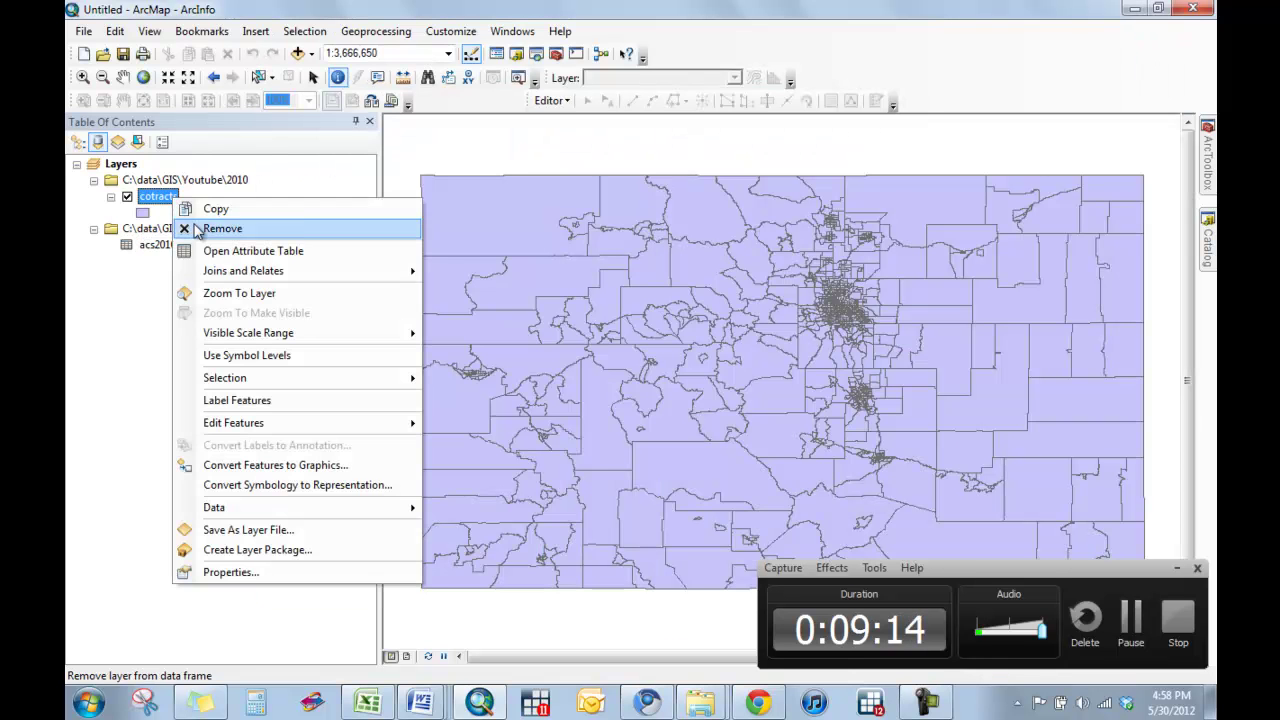
click(222, 252)
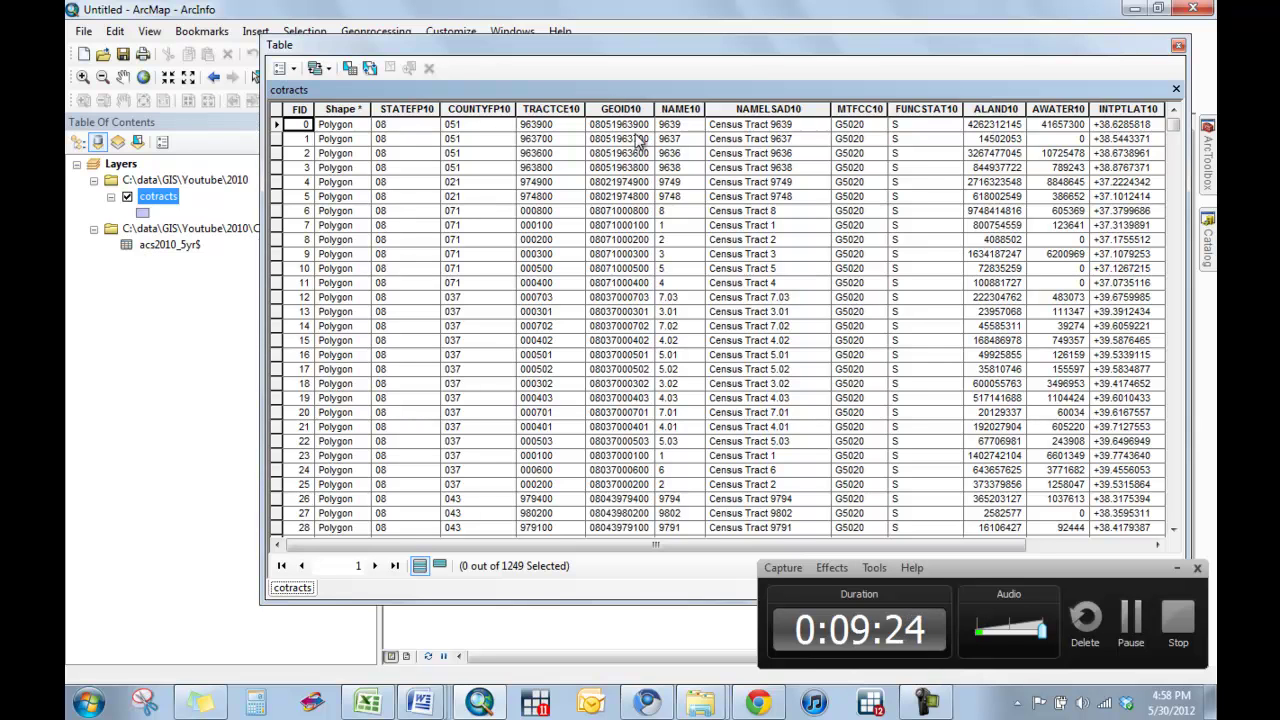
click(294, 70)
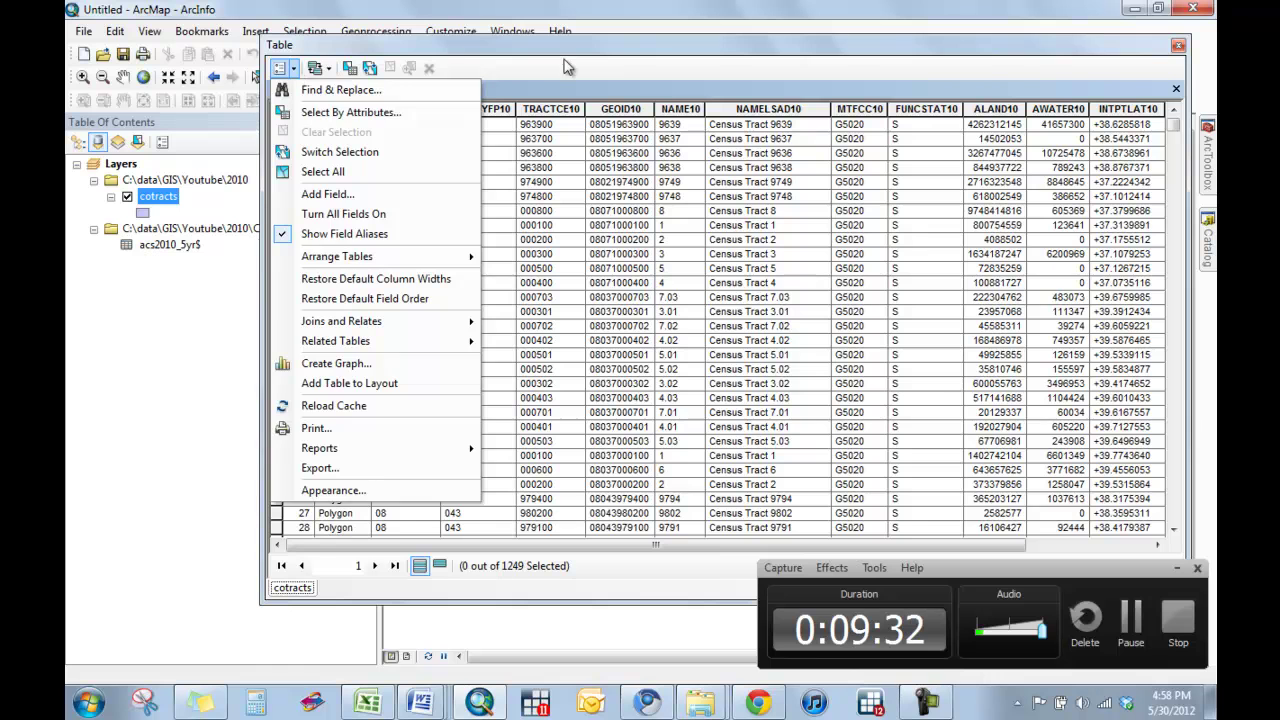
click(294, 70)
click(292, 72)
click(330, 194)
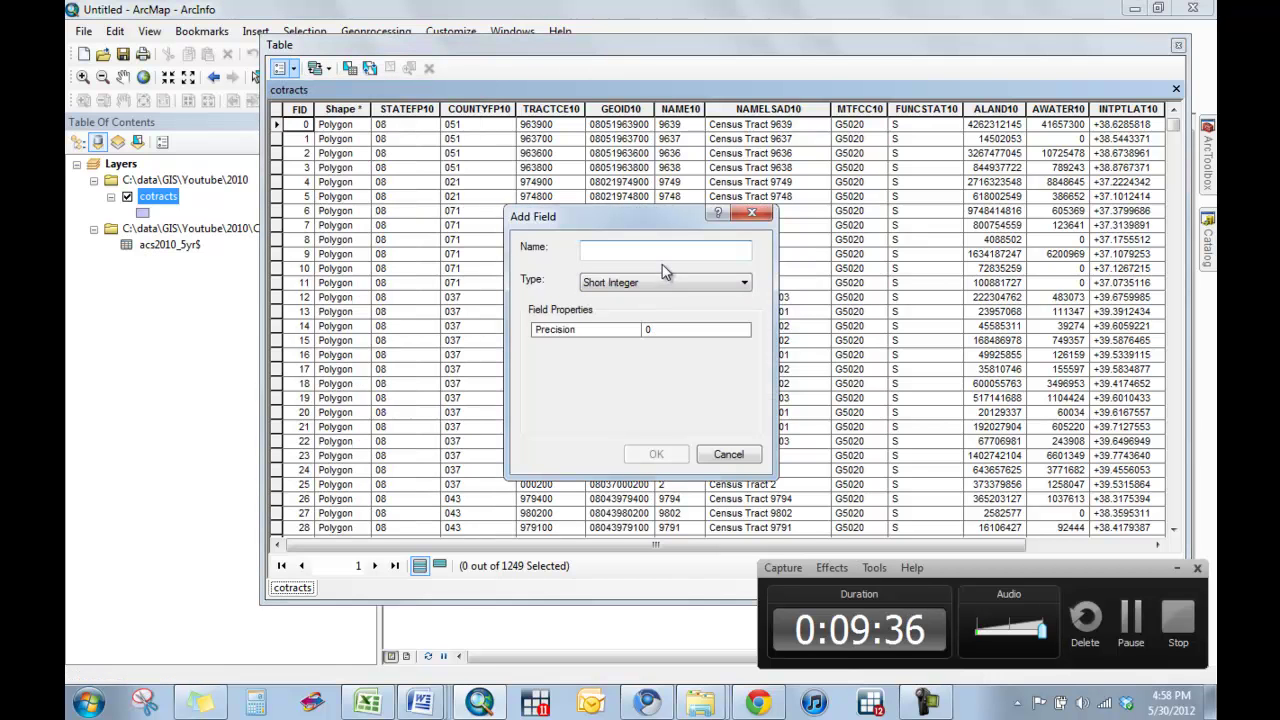
text(fips)
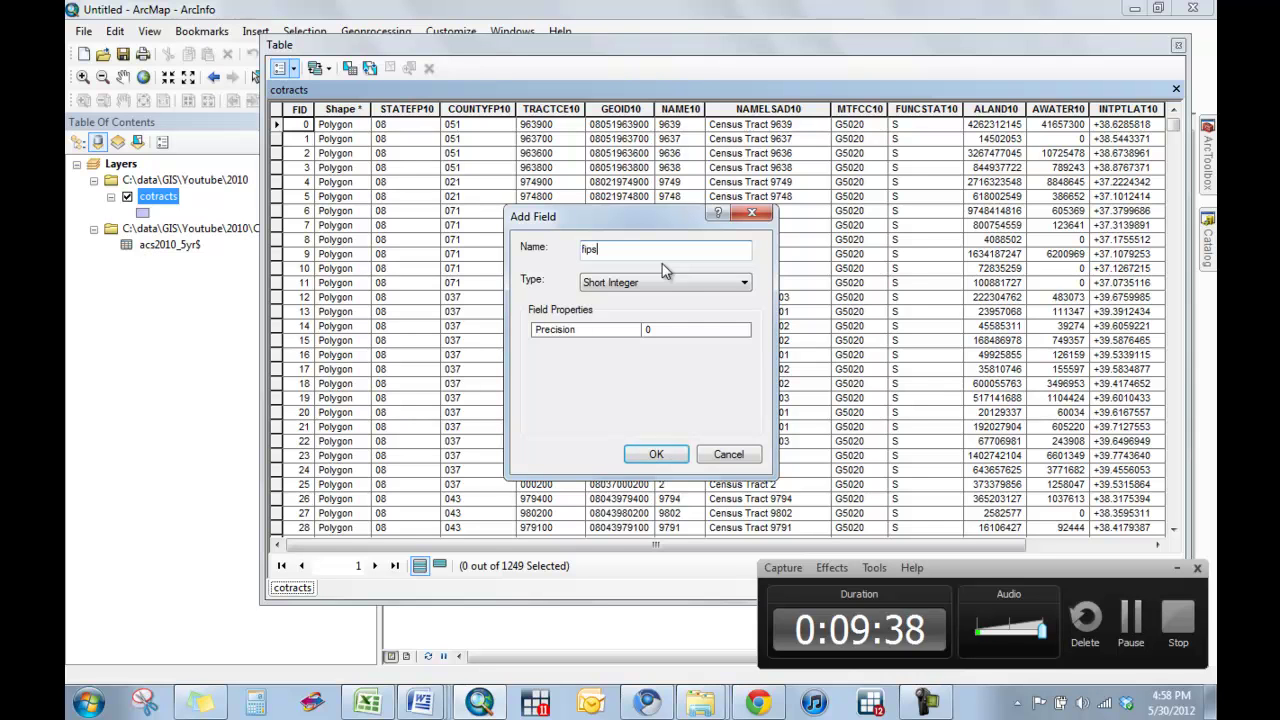
click(665, 283)
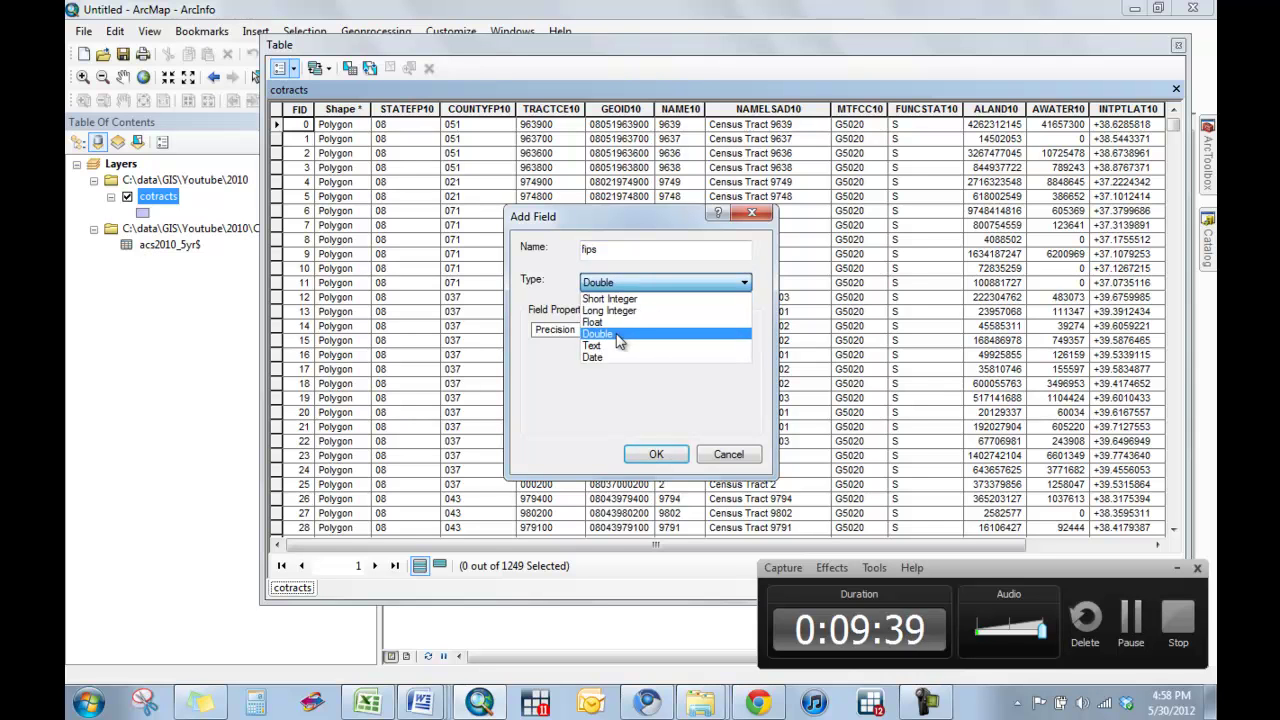
click(663, 337)
click(656, 455)
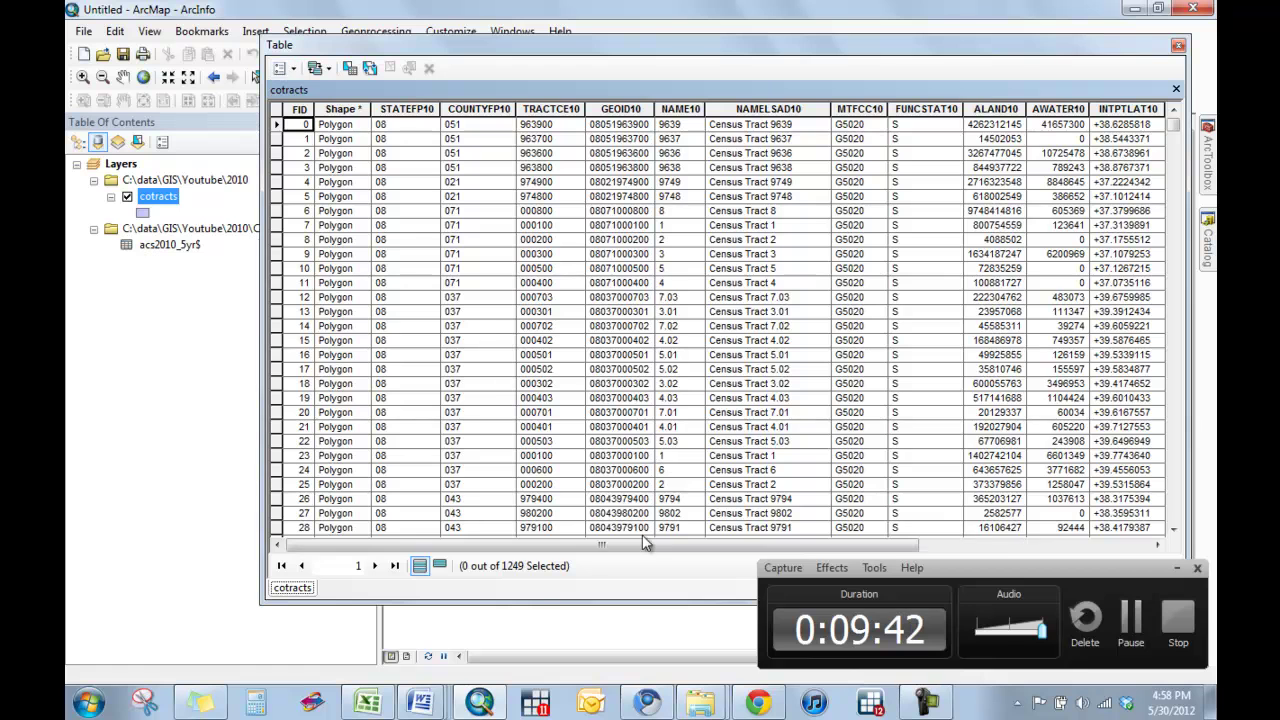
Step: Calculate the fips field from [GEOID10] with the Field Calculator and close the attribute table
click(1125, 547)
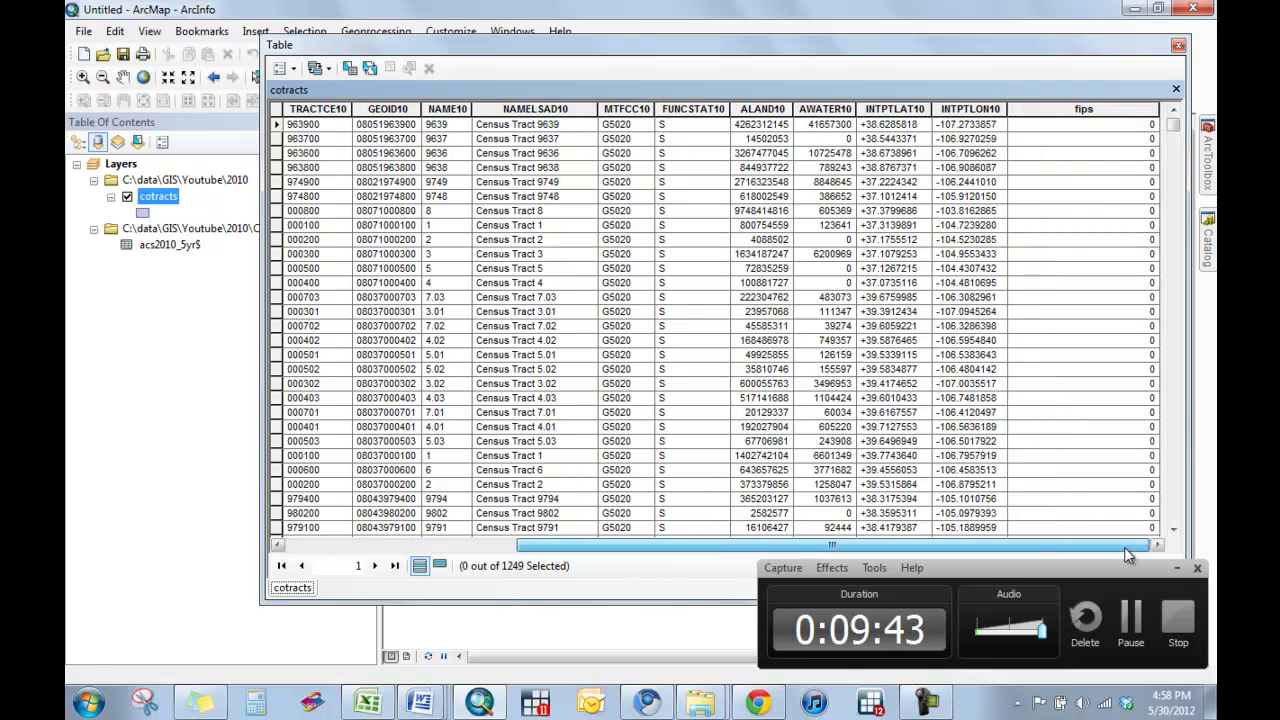
click(1083, 108)
right_click(1078, 116)
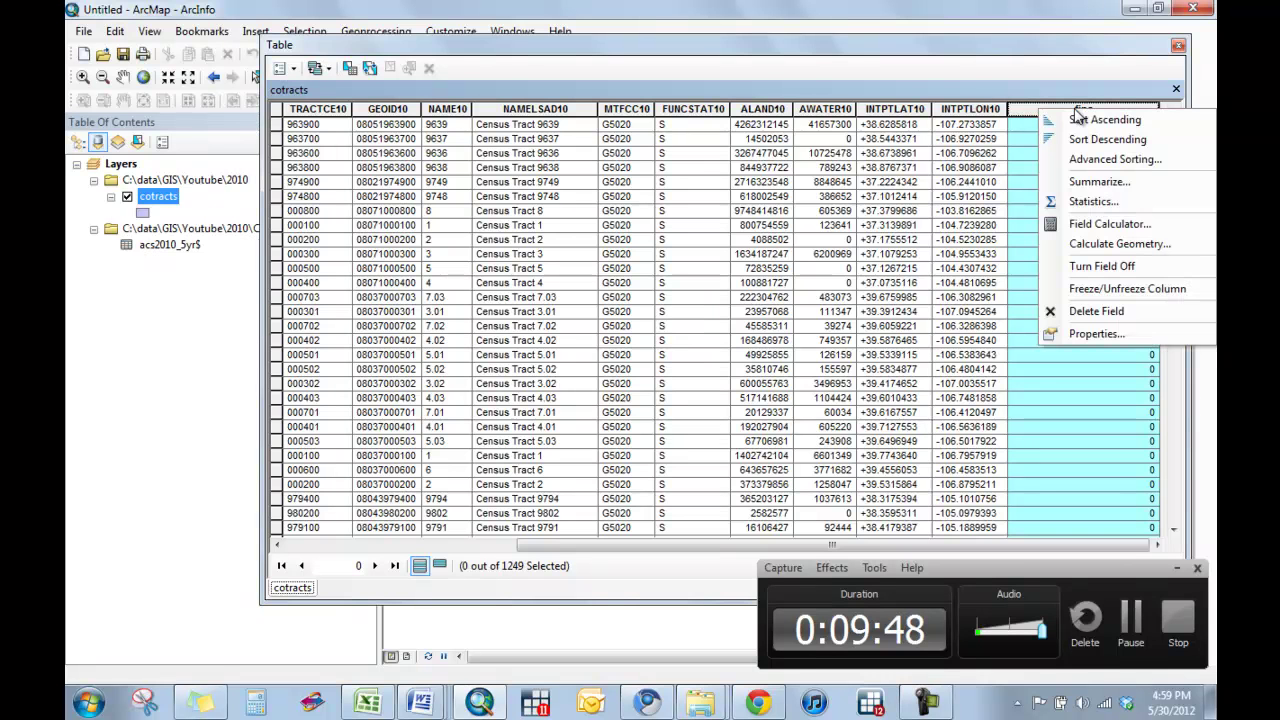
click(1065, 218)
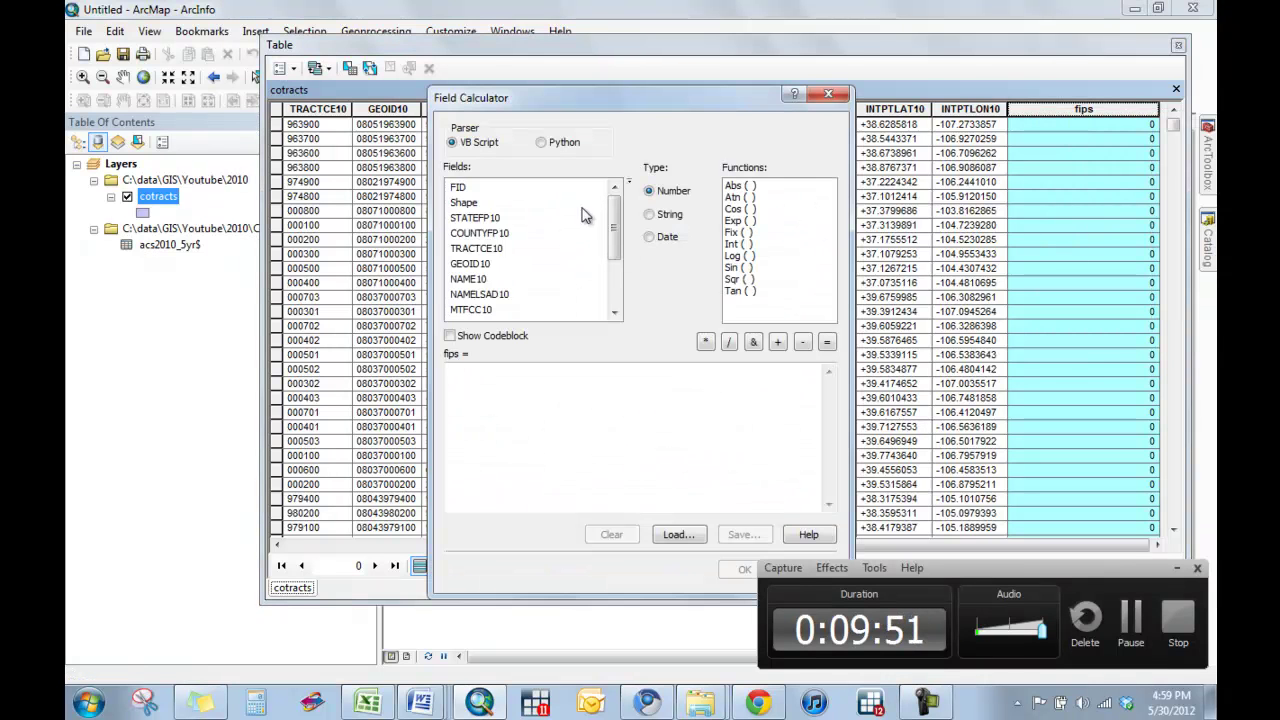
double_click(470, 263)
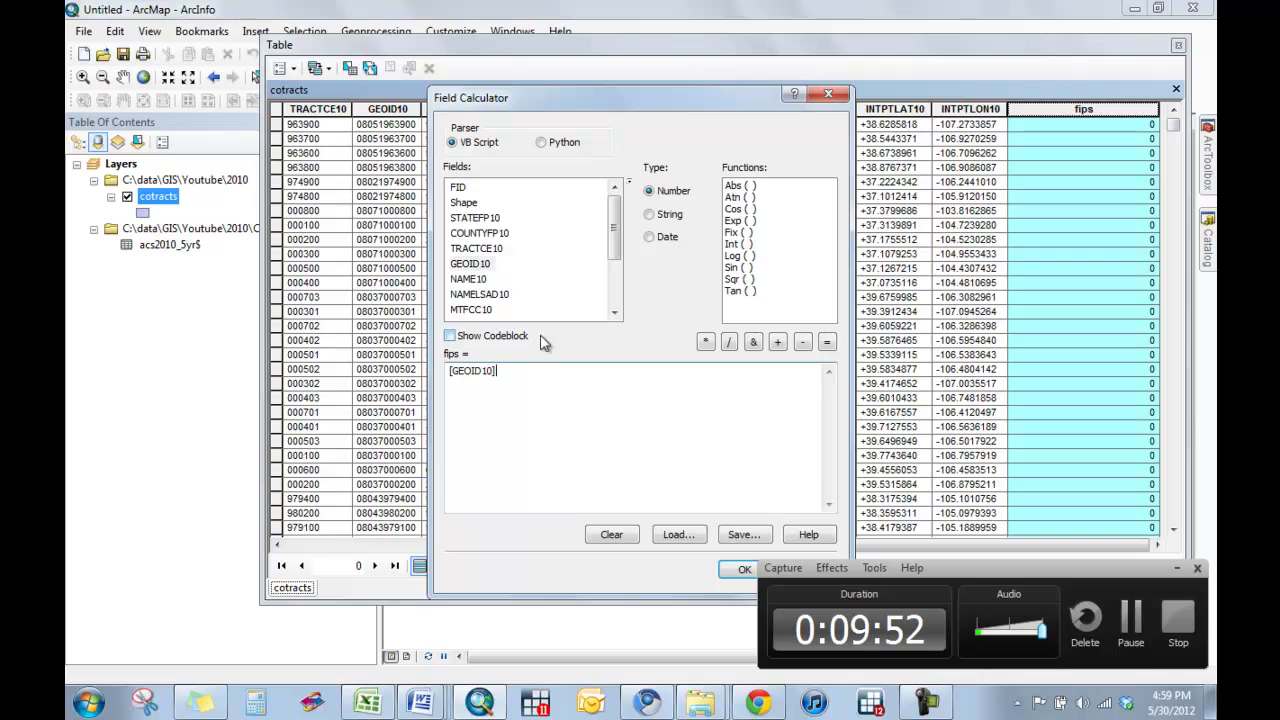
click(737, 571)
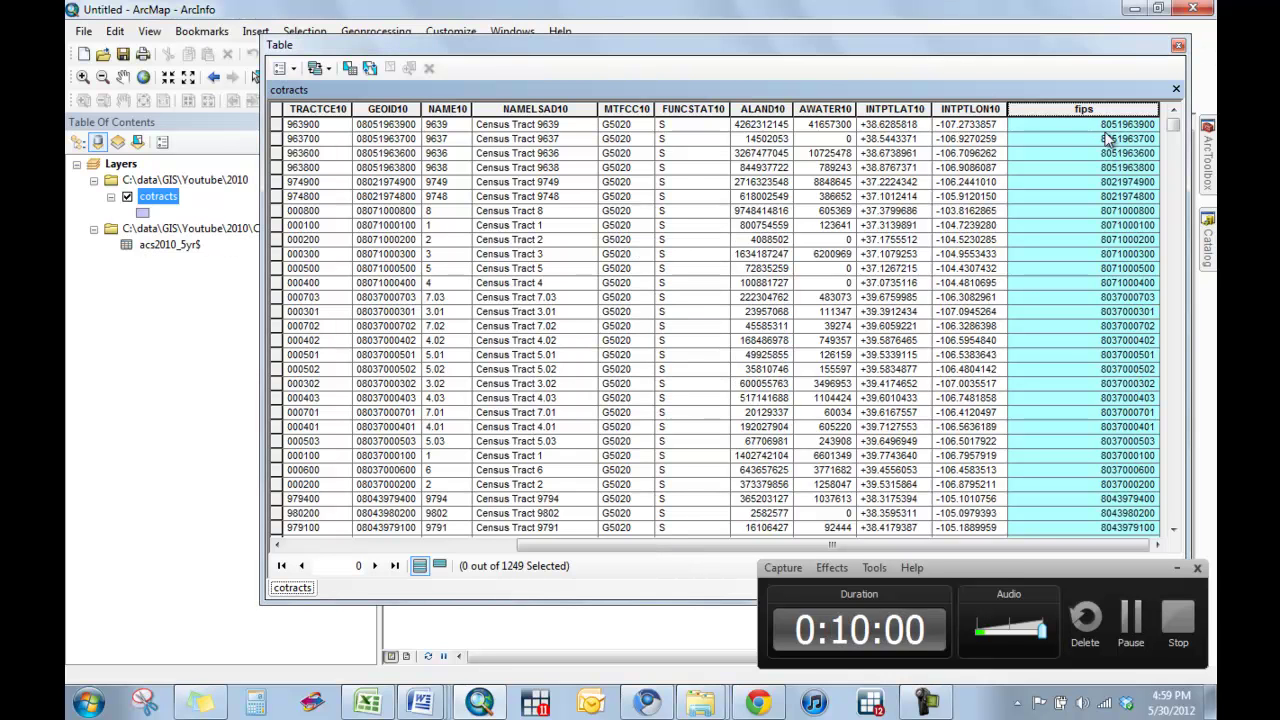
click(1072, 167)
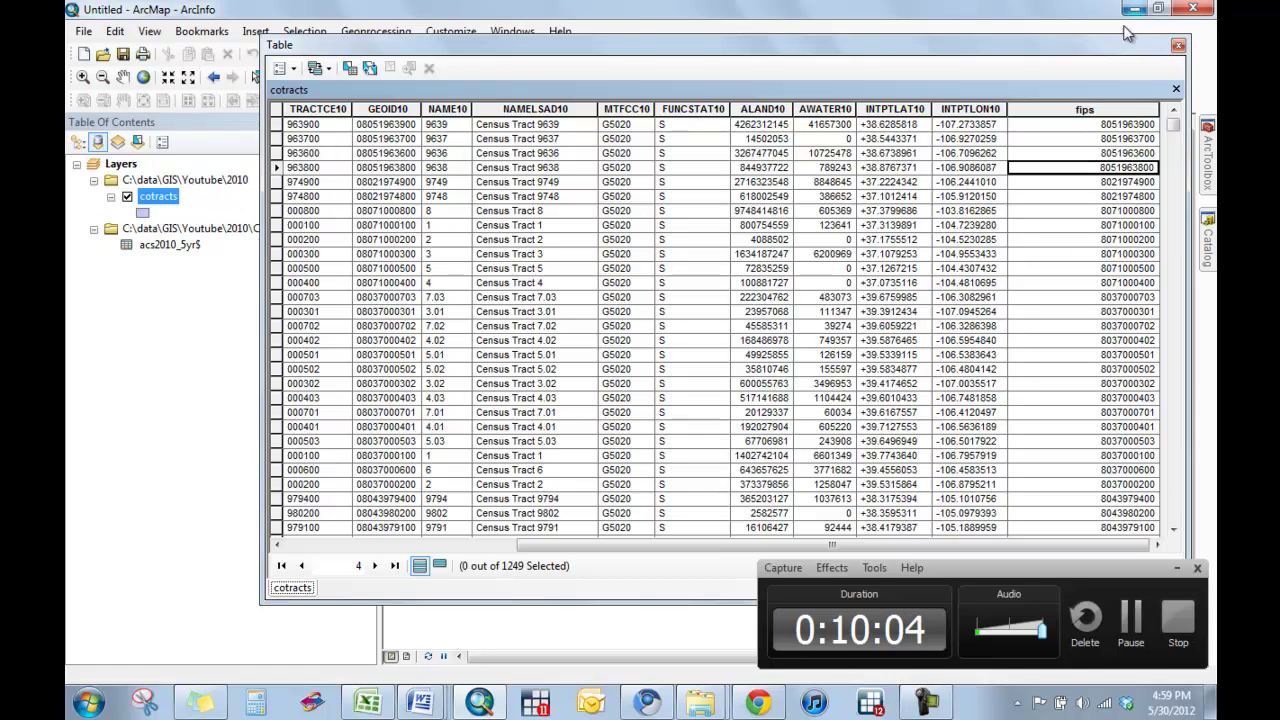
click(1178, 45)
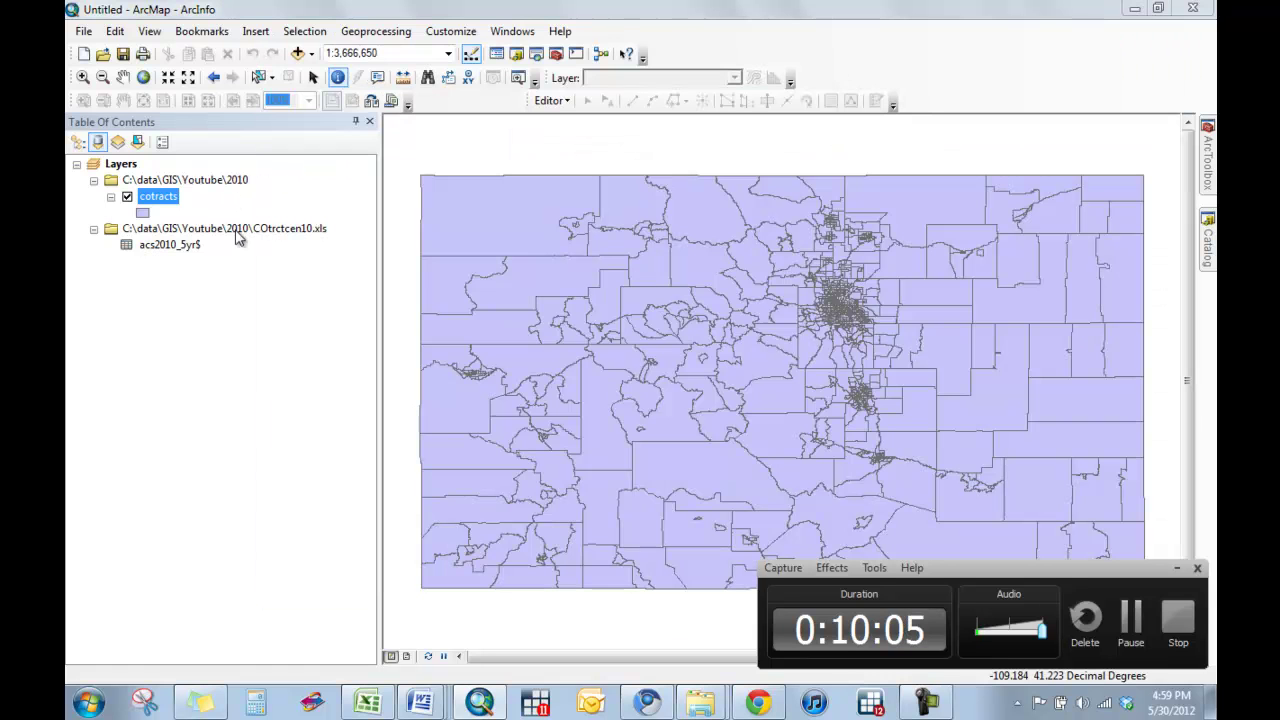
Step: Join the acs2010_5yr$ table to cotracts, matching fips to joinid and keeping all records
right_click(166, 203)
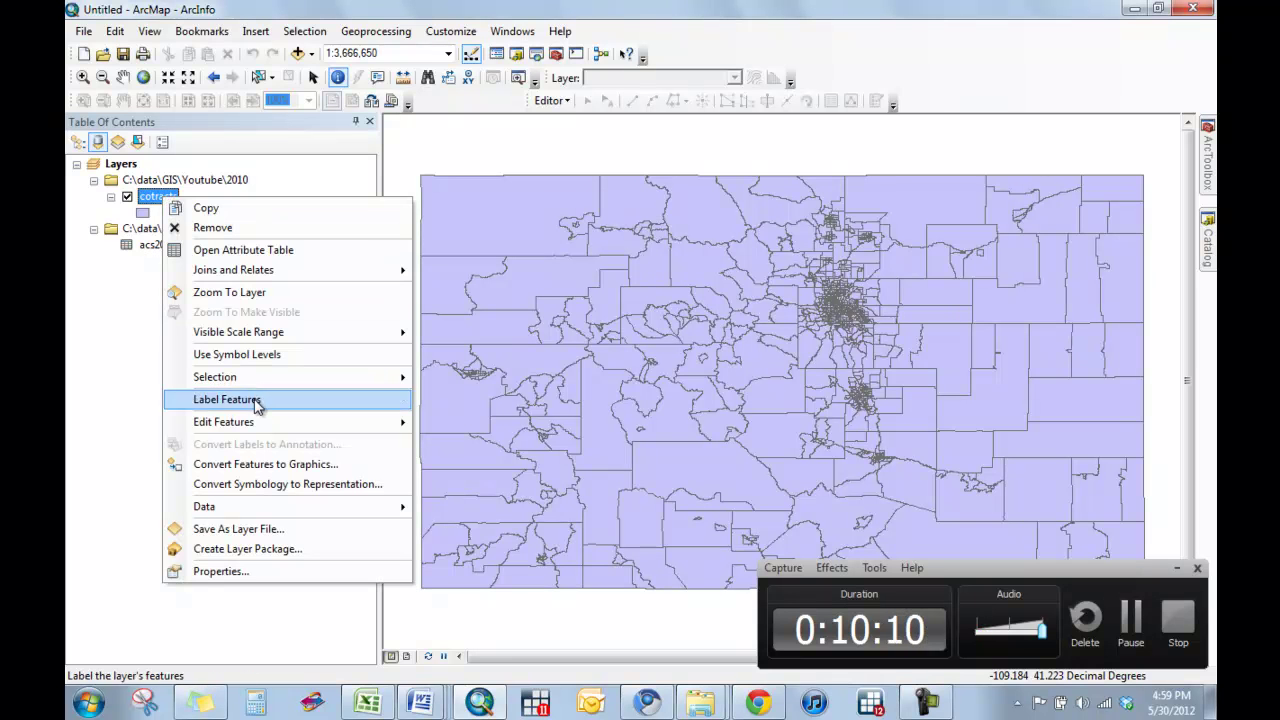
mouse_move(238, 278)
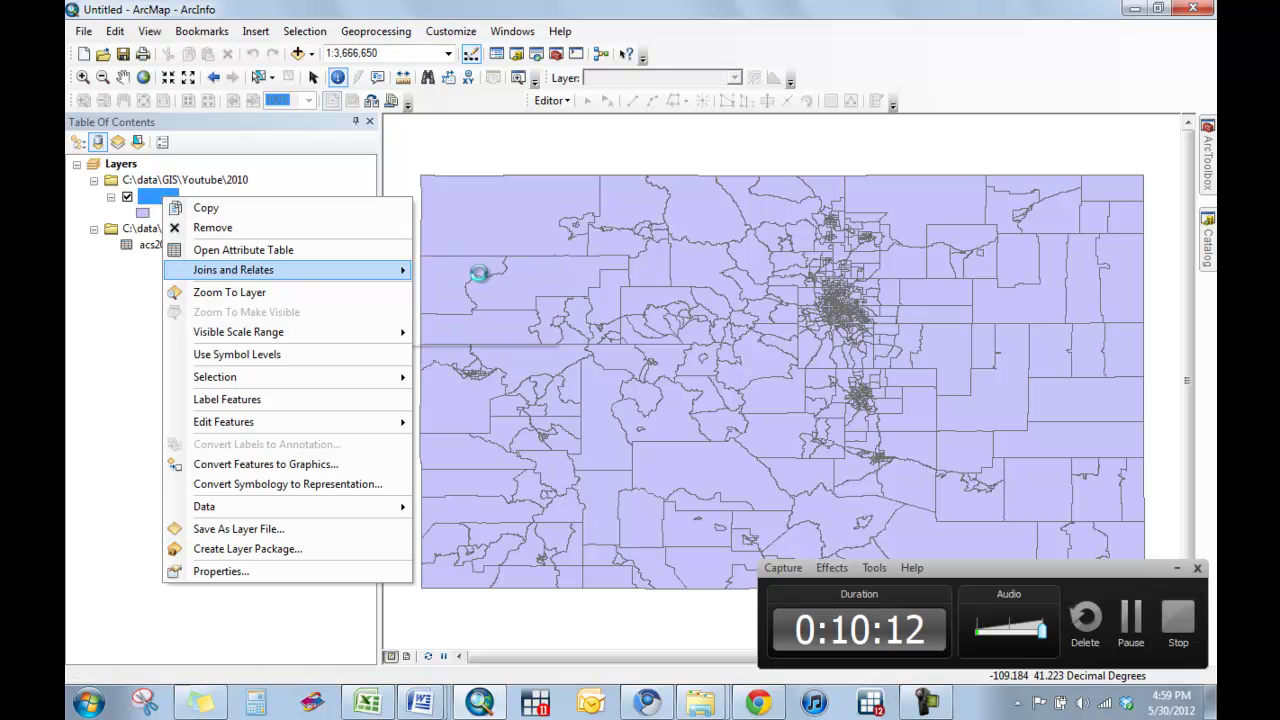
click(478, 271)
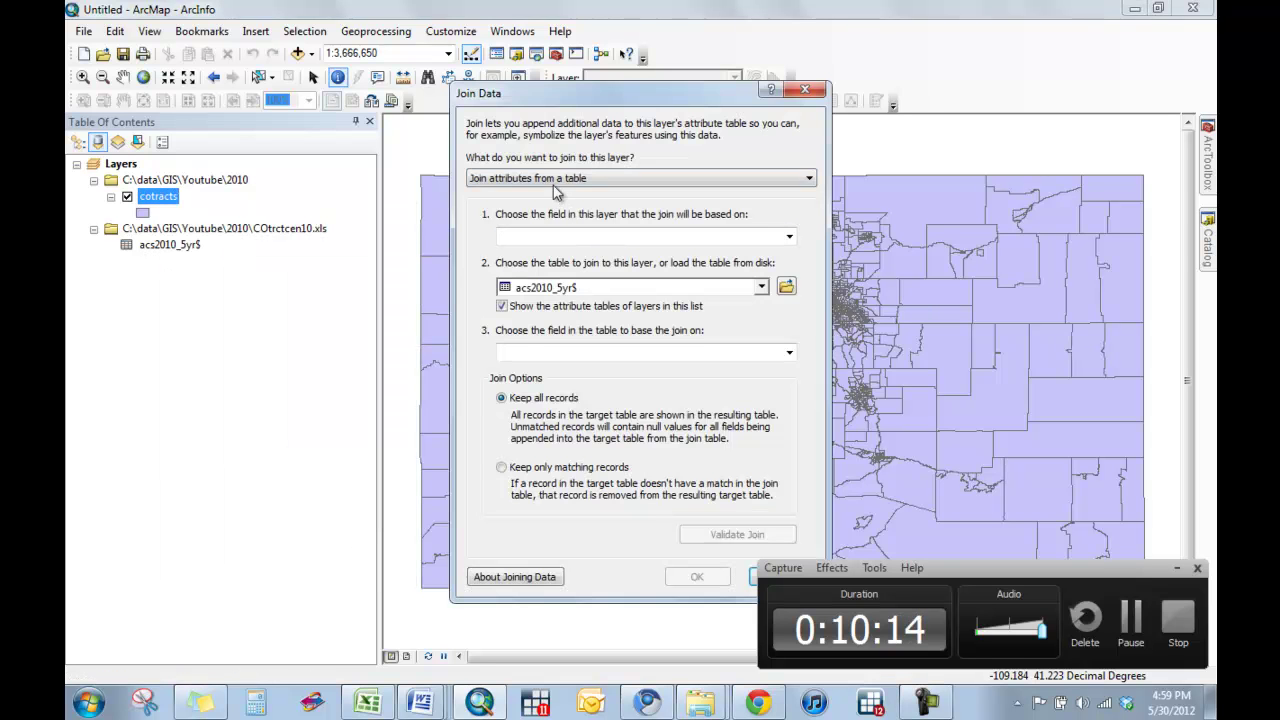
click(567, 241)
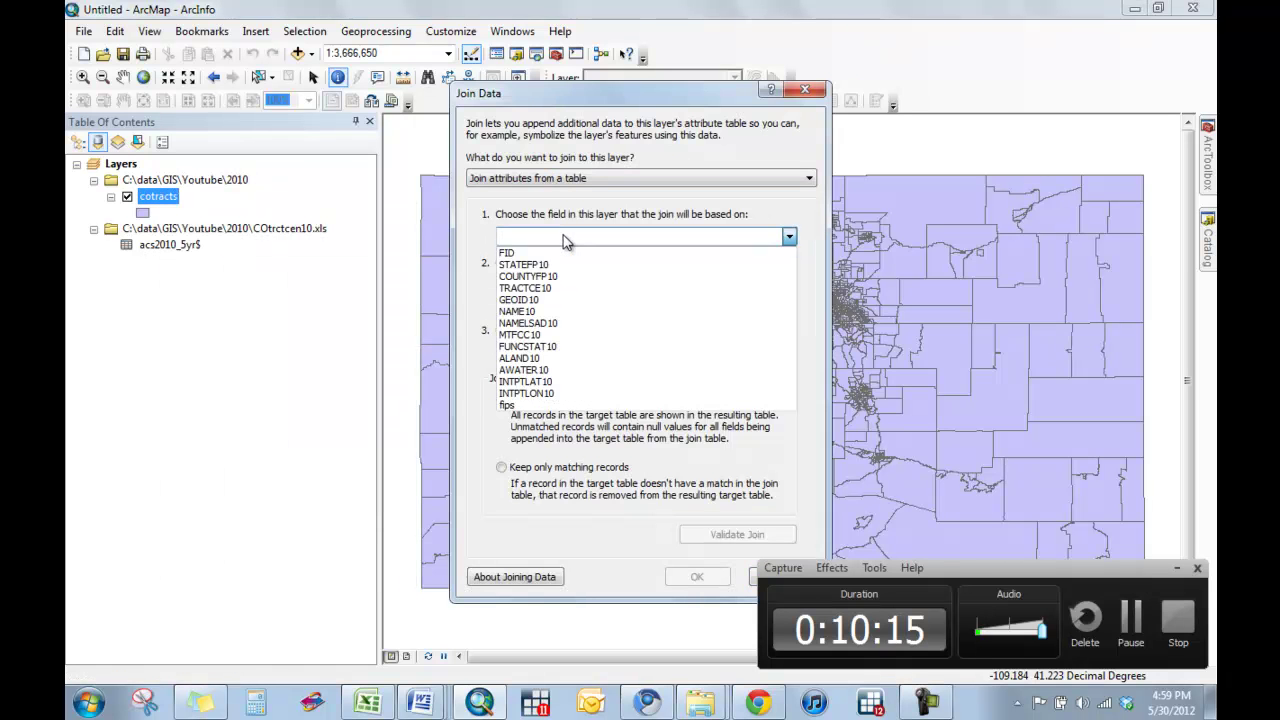
click(519, 405)
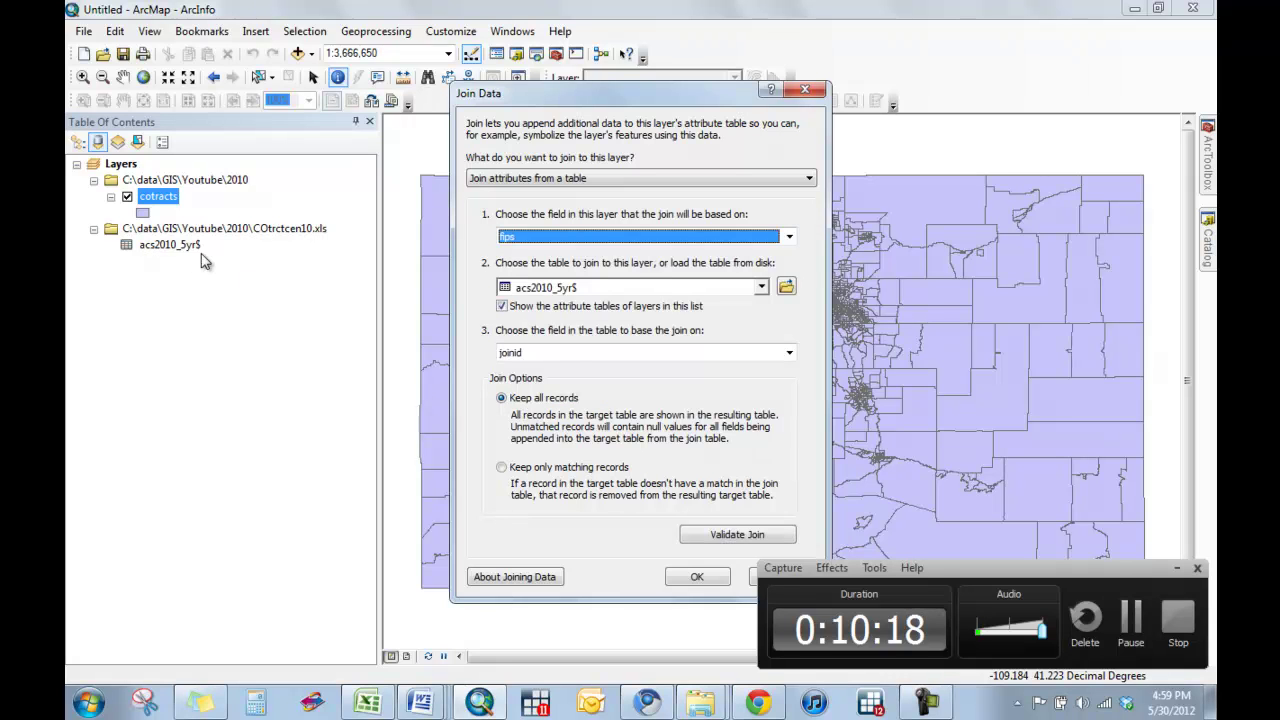
click(718, 584)
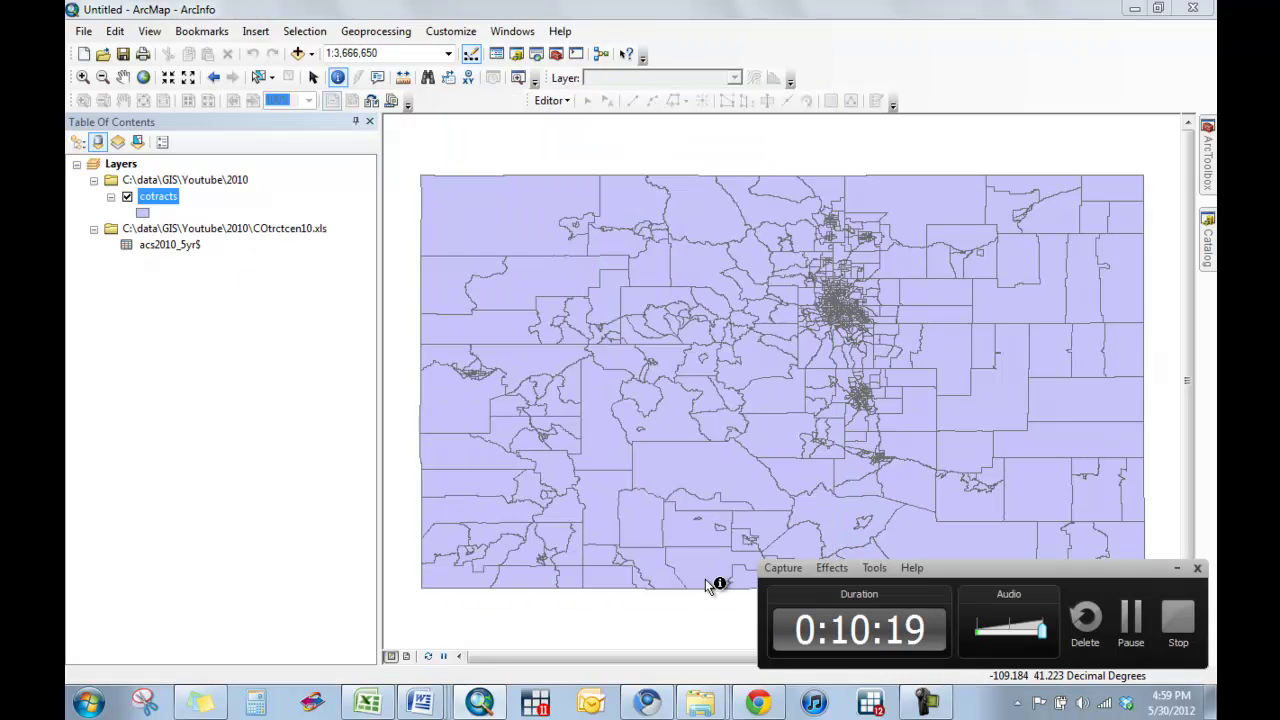
Step: Check the joined ACS columns at the end of the cotracts attribute table, and close the table
right_click(168, 203)
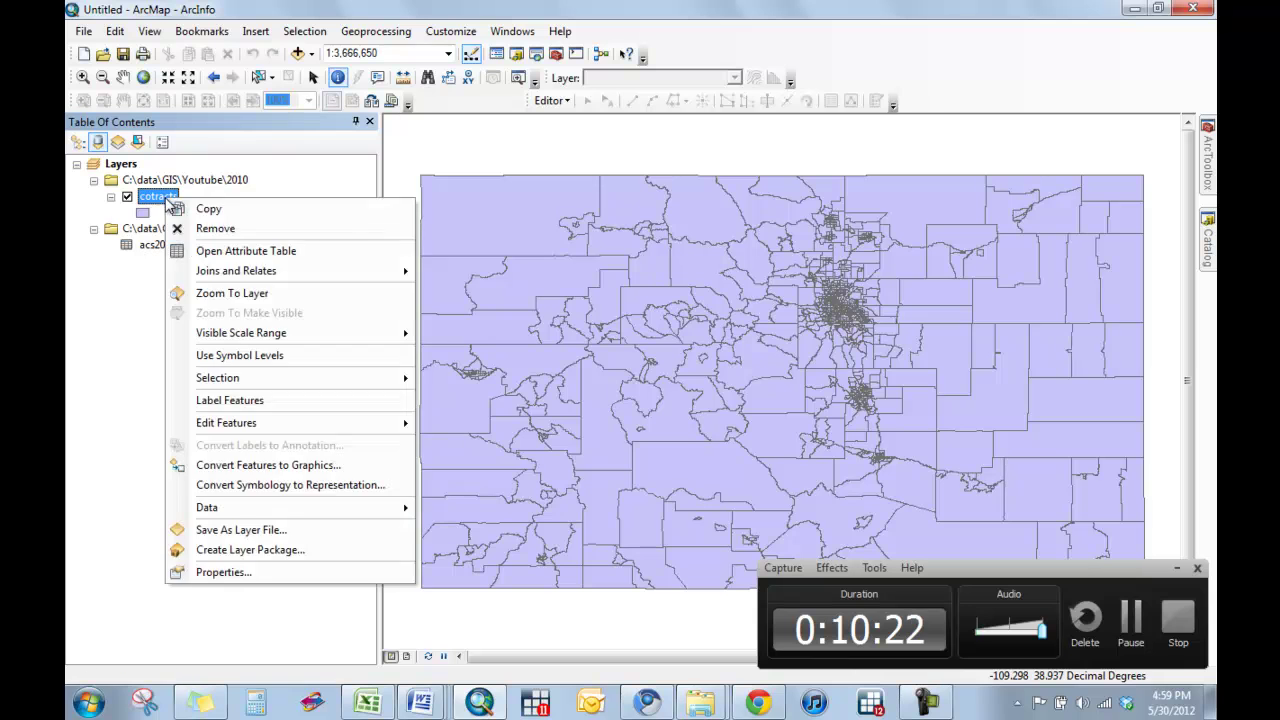
click(230, 251)
drag(335, 545, 894, 546)
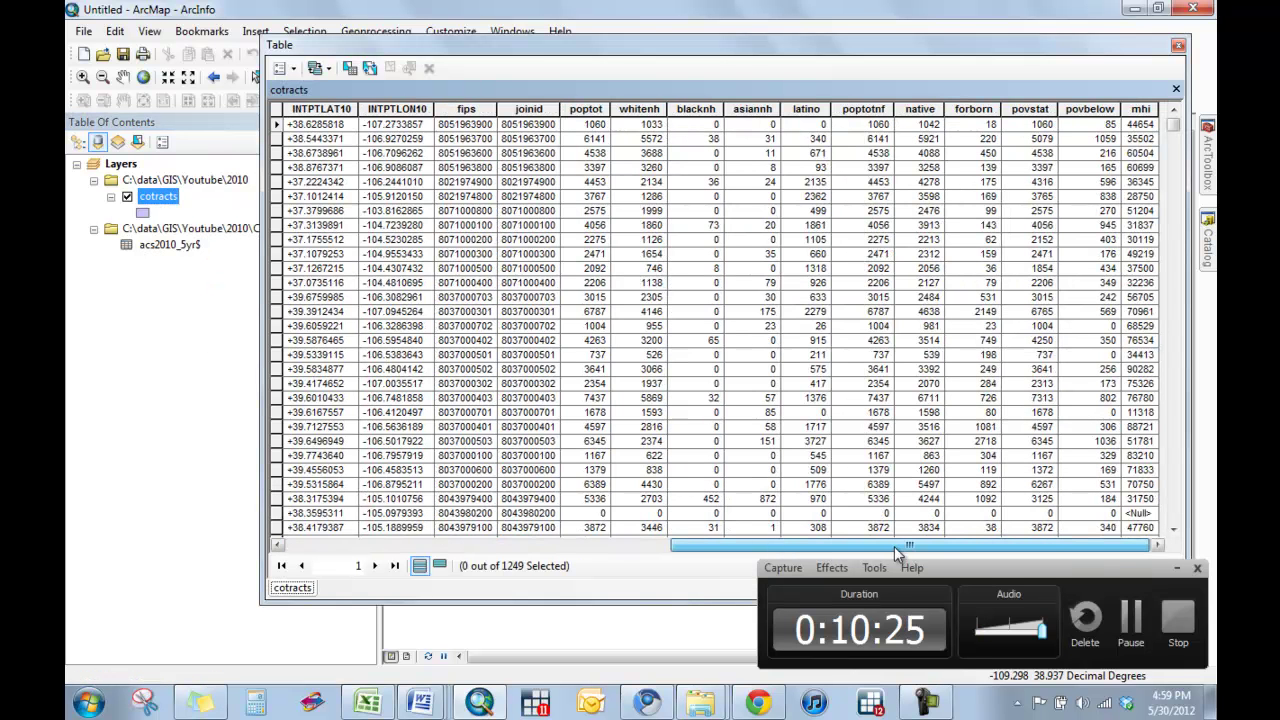
click(1178, 46)
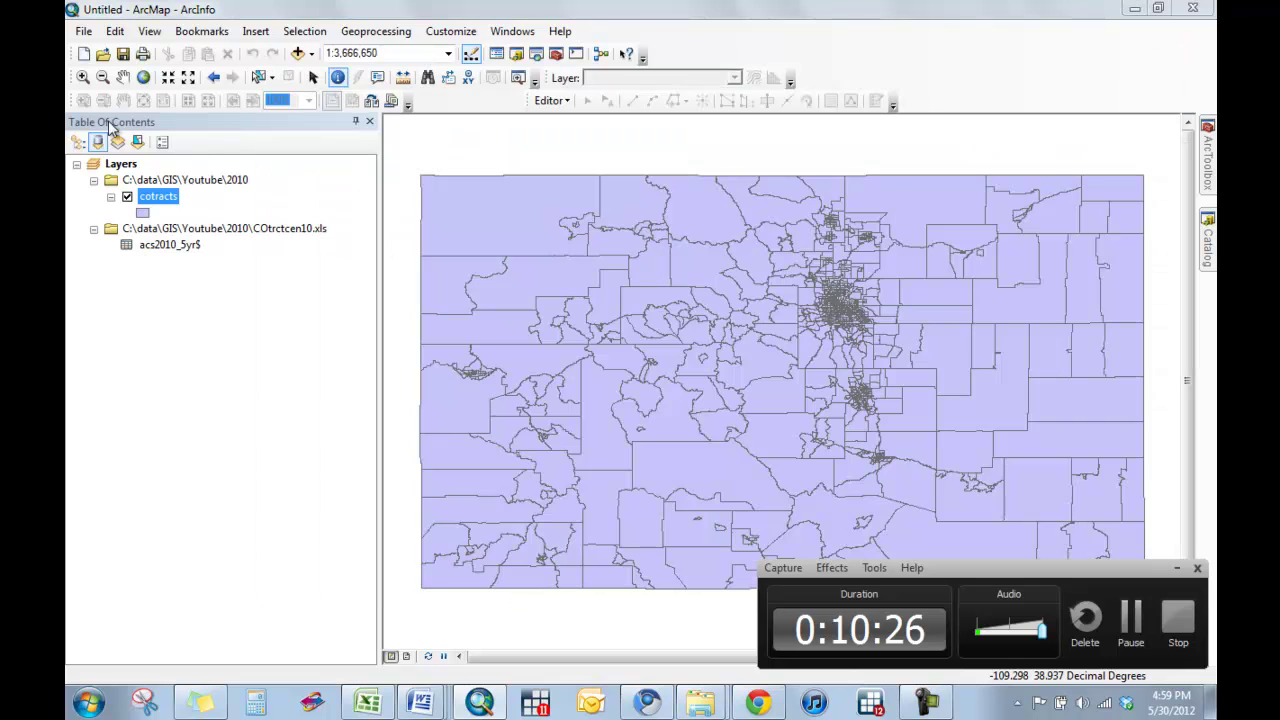
Step: Export all features of the joined cotracts layer to C:\data\GIS\Youtube\2010\cotrctsb.shp and add the result to the map
right_click(165, 200)
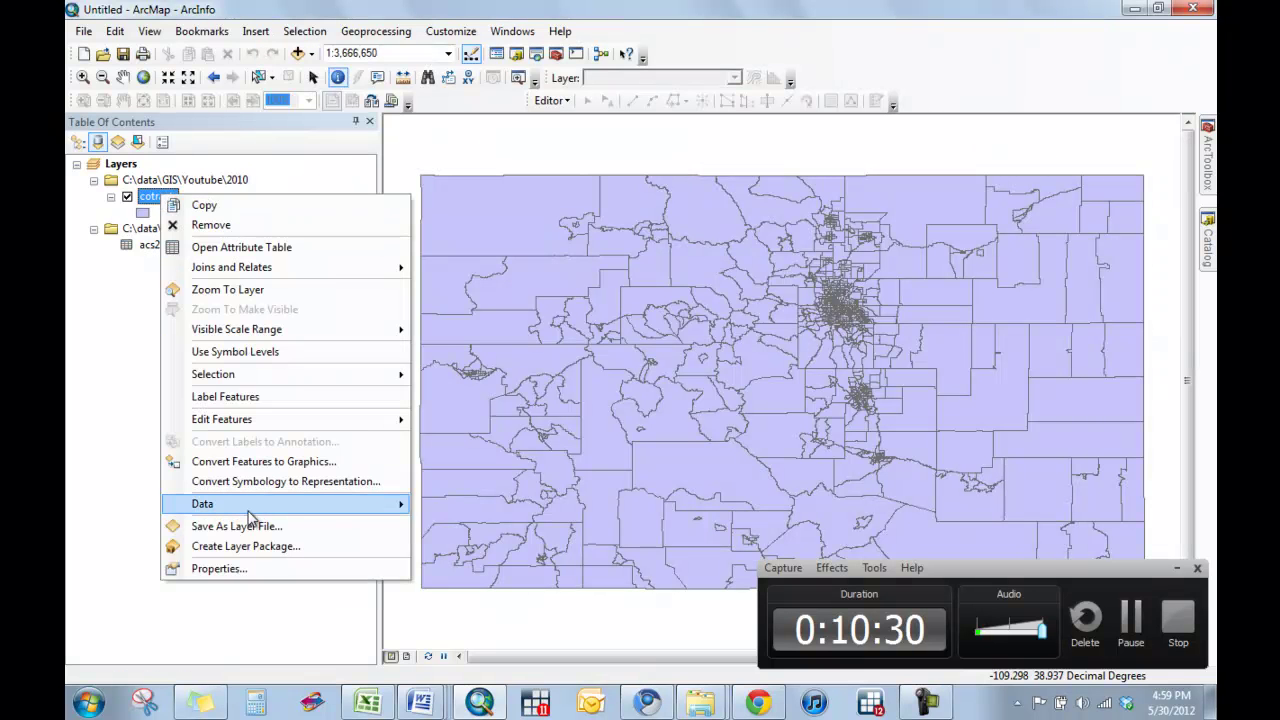
mouse_move(305, 510)
click(458, 524)
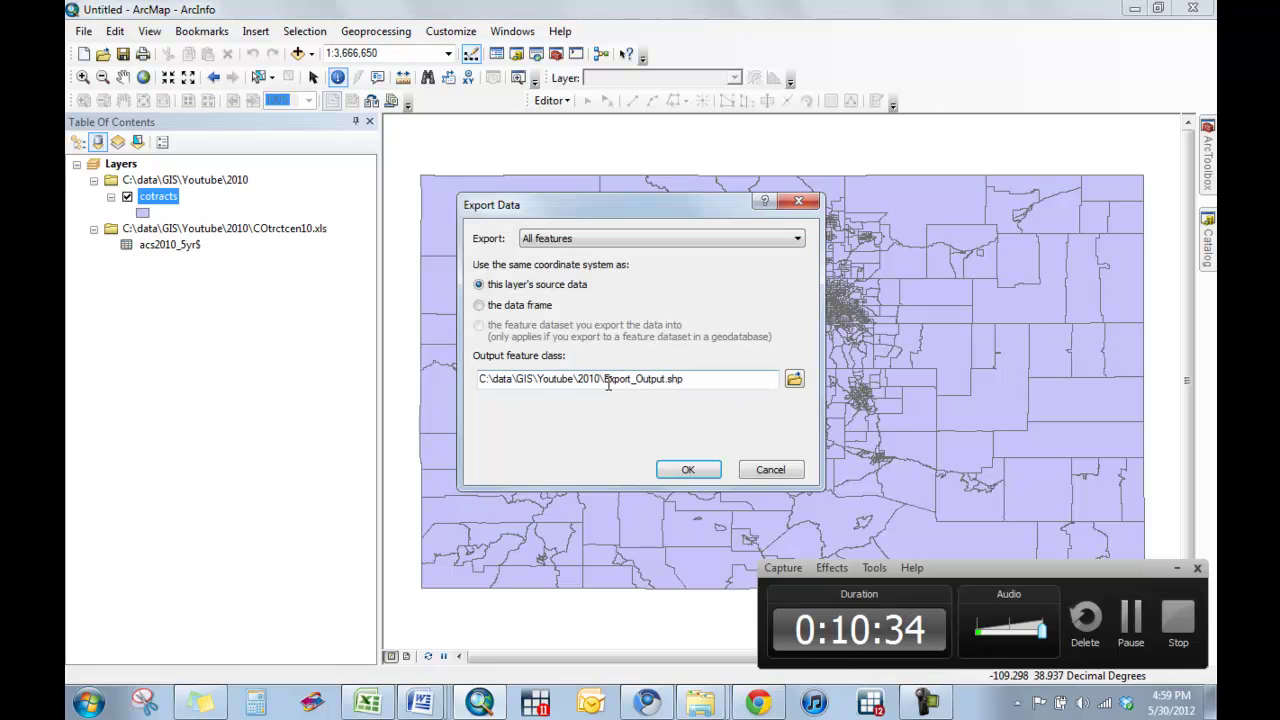
drag(604, 384, 666, 384)
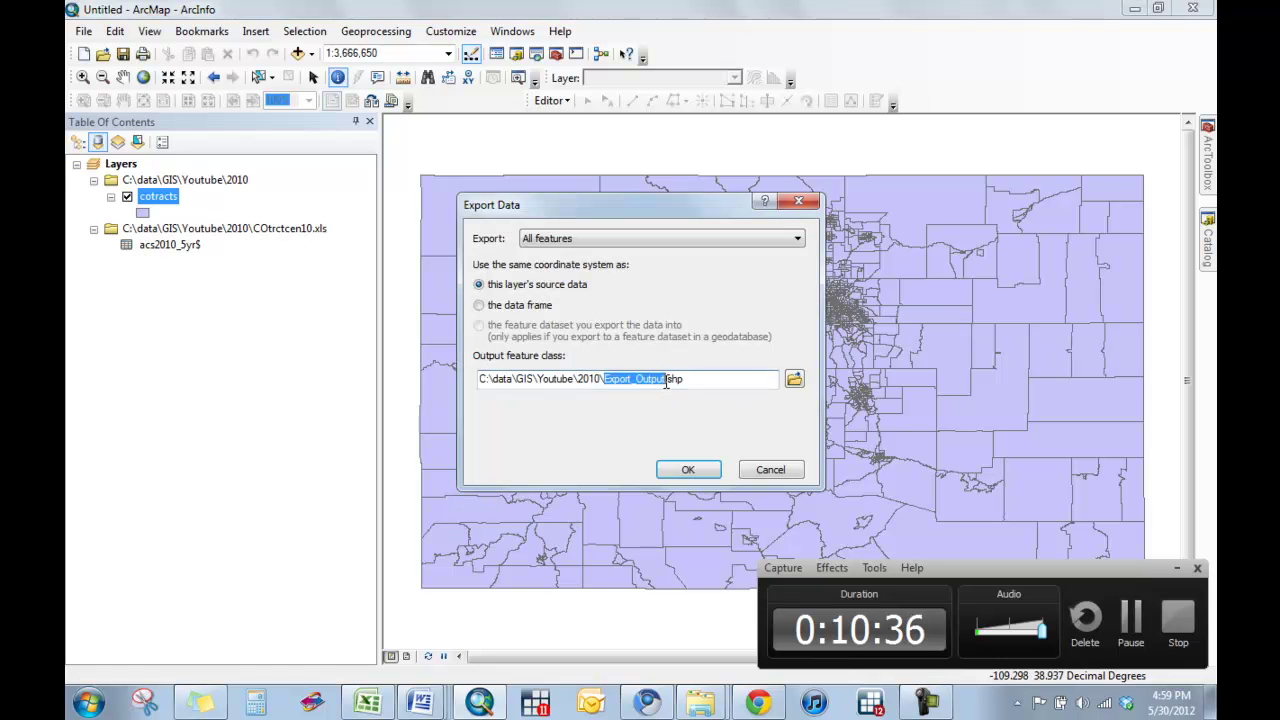
key(BackSpace)
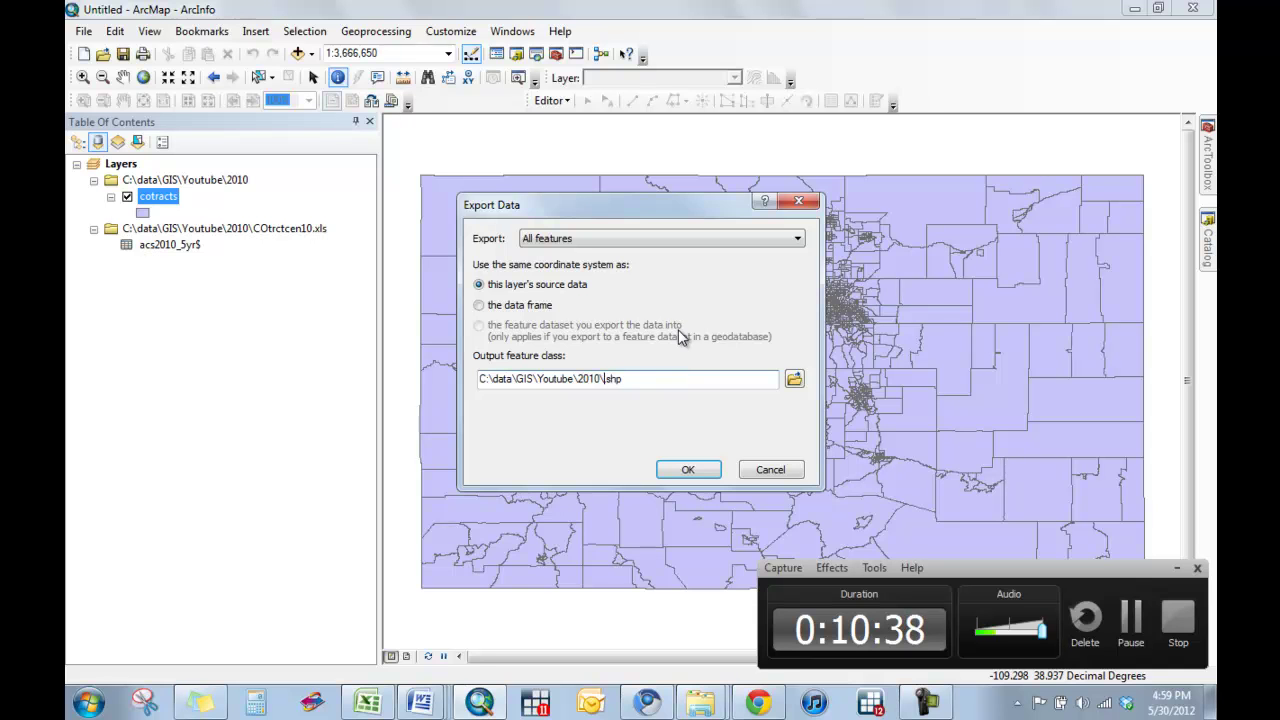
text(cotrctsb)
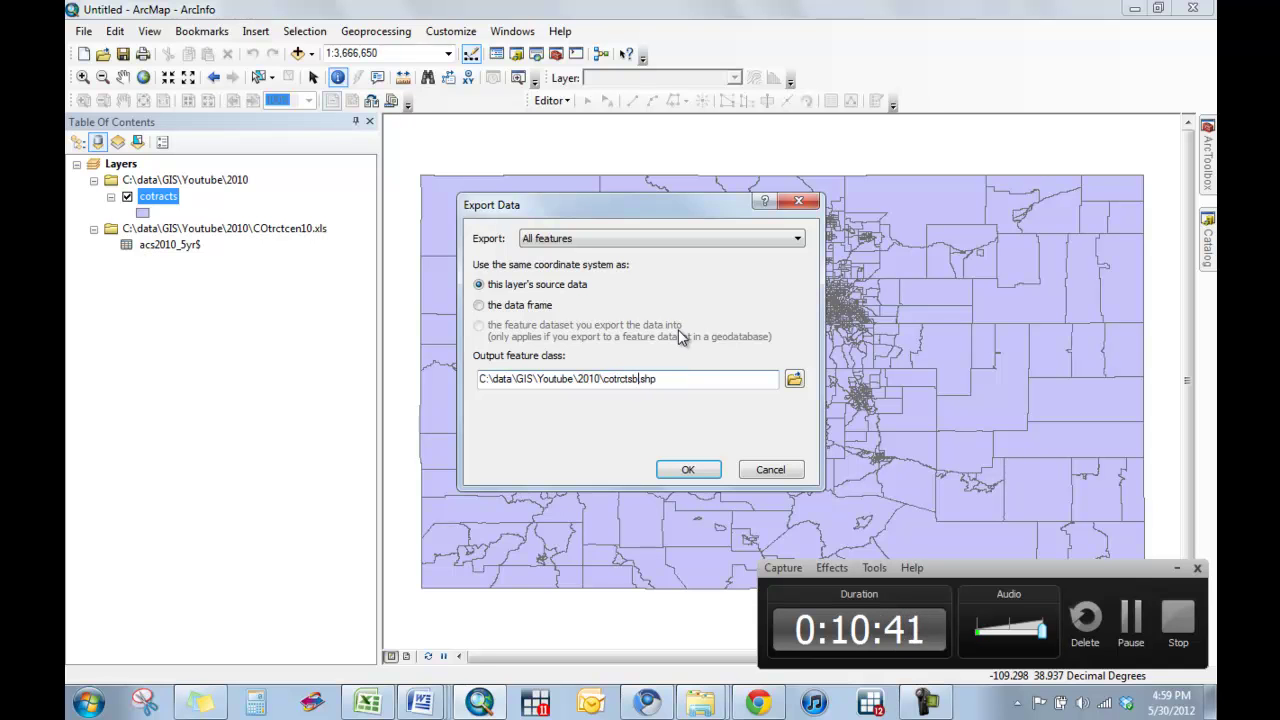
click(686, 471)
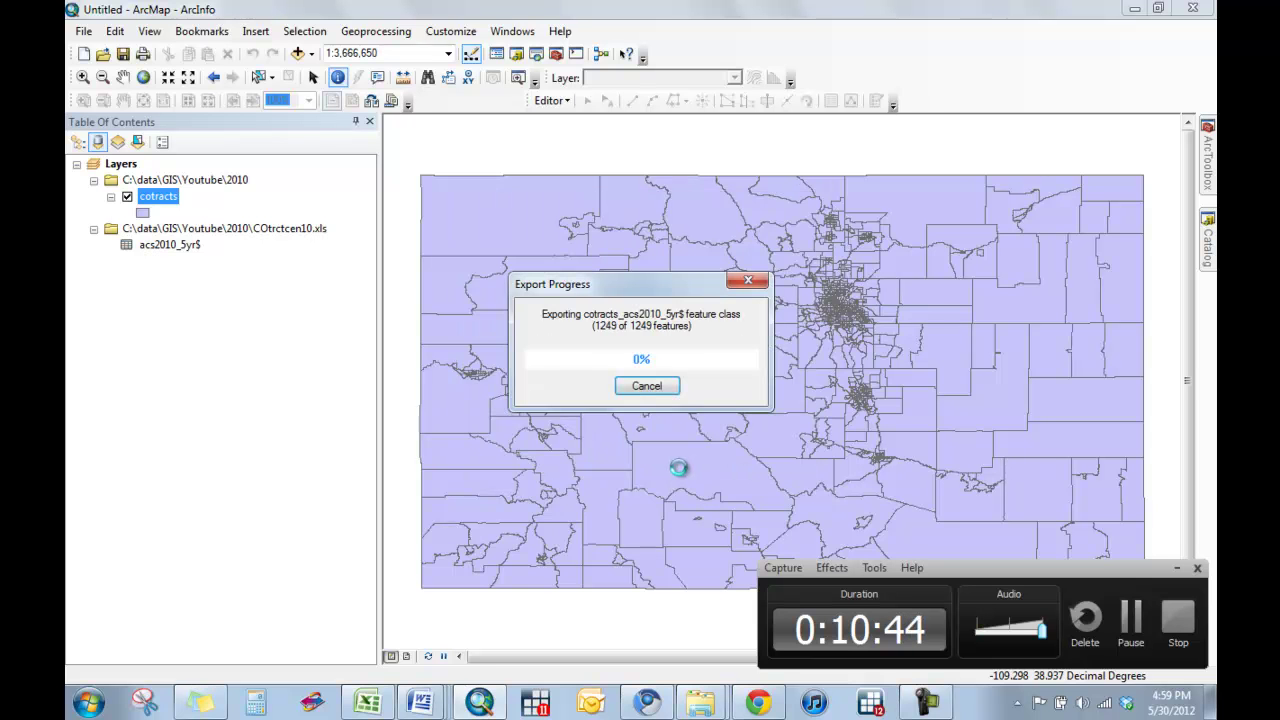
click(688, 415)
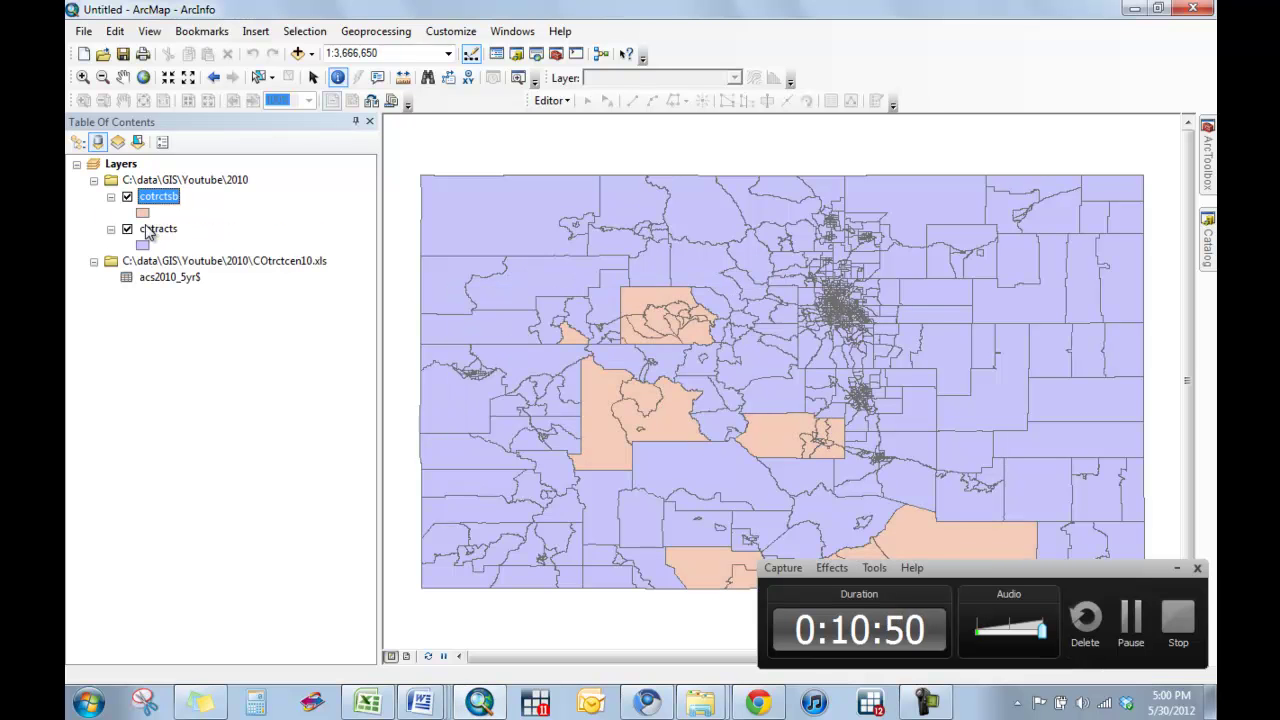
Step: Remove the original cotracts layer and the acs2010_5yr$ table from the map
right_click(150, 228)
click(158, 246)
right_click(155, 243)
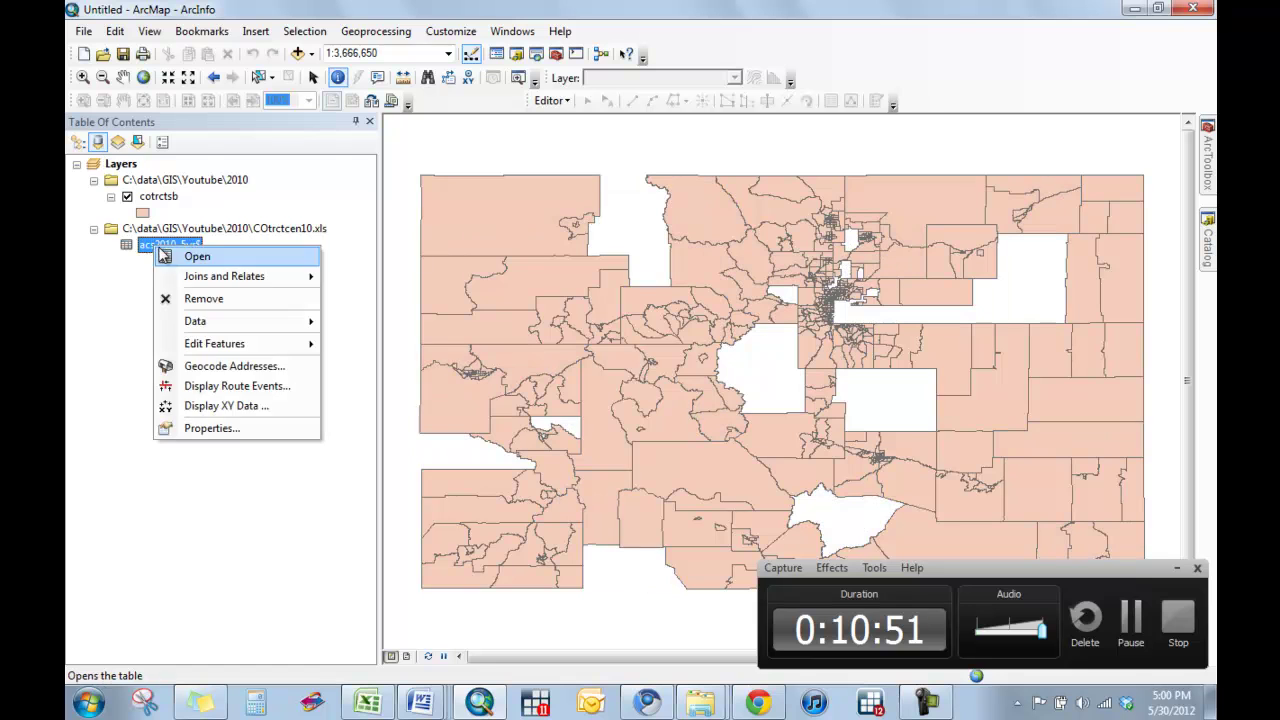
click(200, 296)
Step: Collapse the legend of the cotrctsb layer and switch the layer's visibility off and back on
click(158, 196)
right_click(158, 196)
click(111, 196)
click(126, 198)
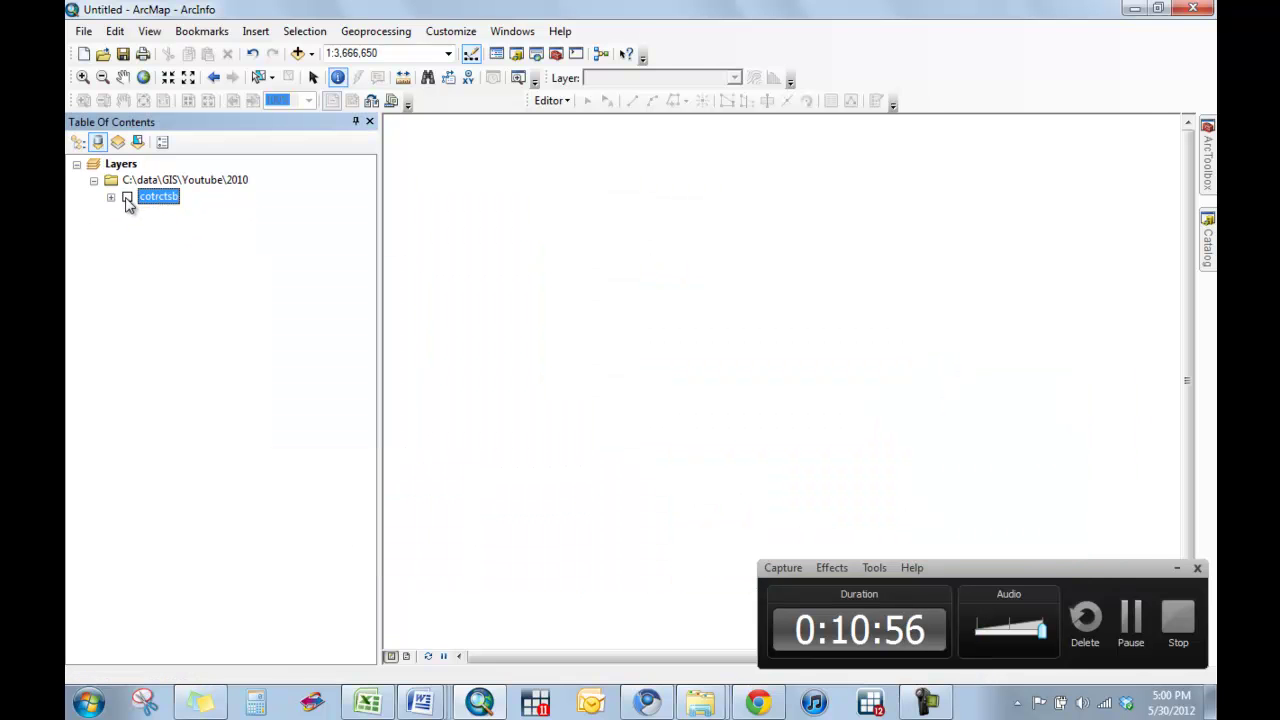
click(127, 197)
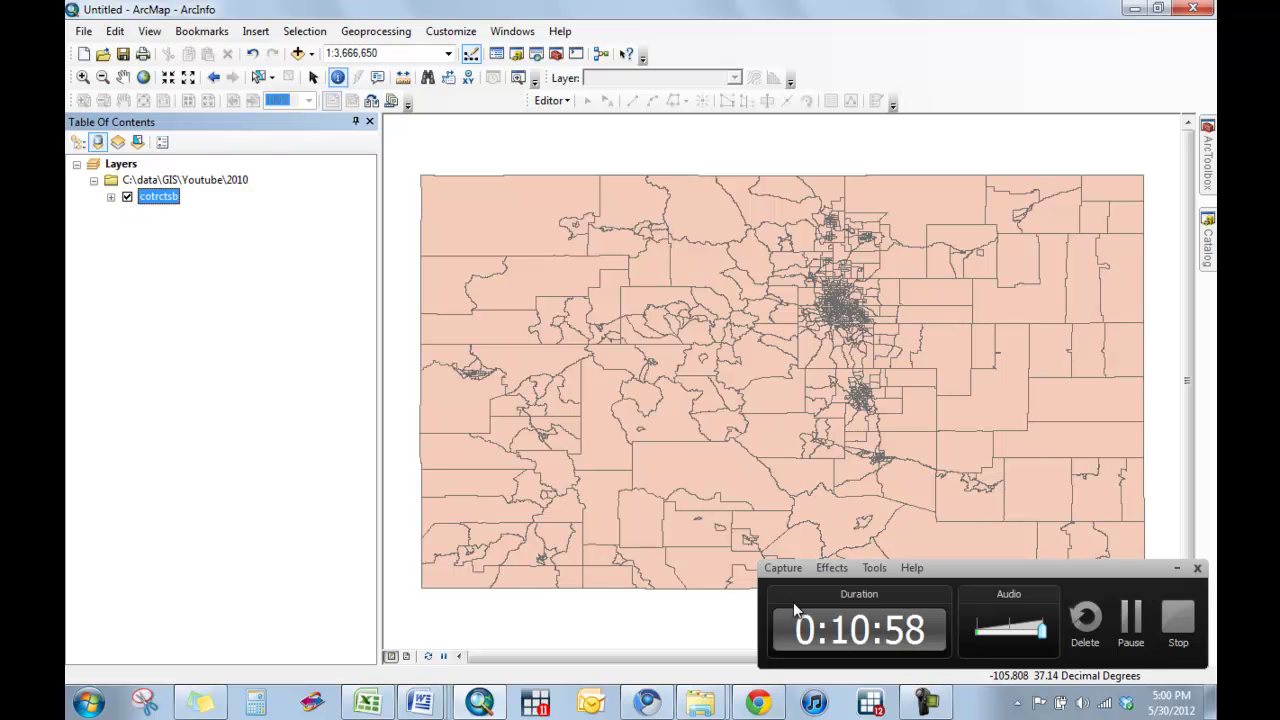